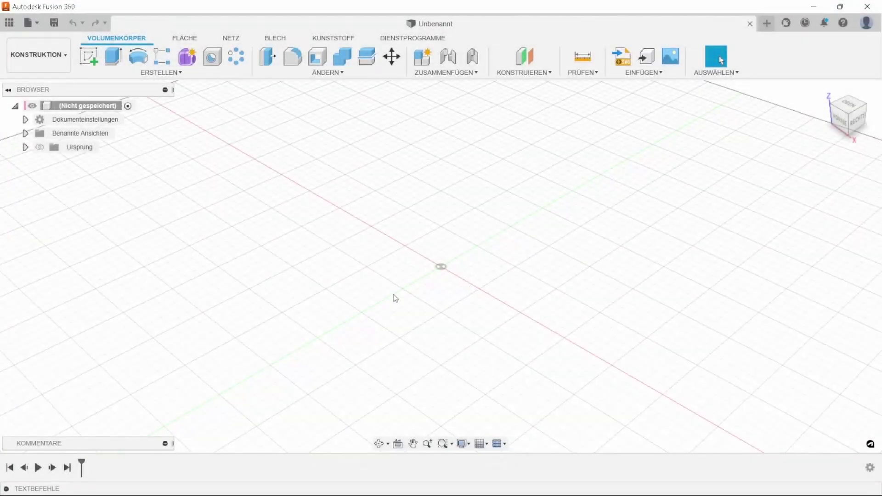
- Start a sketch on the XY plane with a construction circle of radius 100 centred on the origin
left_click(88, 56)
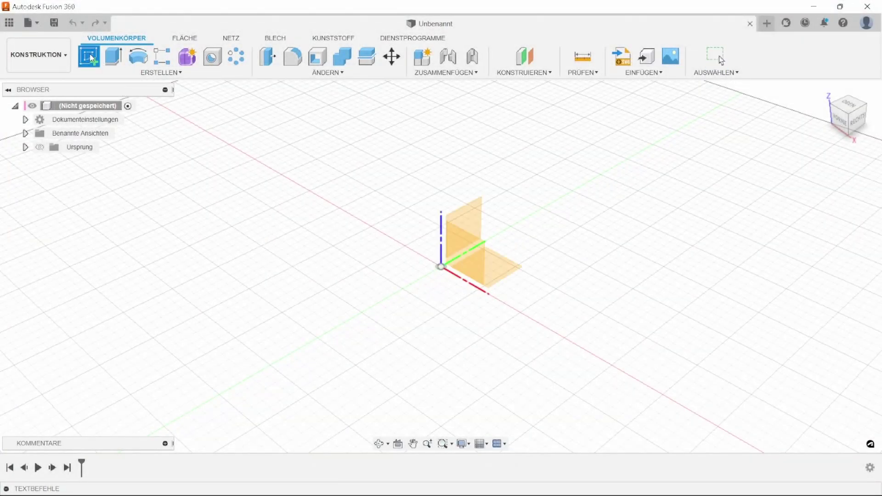
left_click(496, 266)
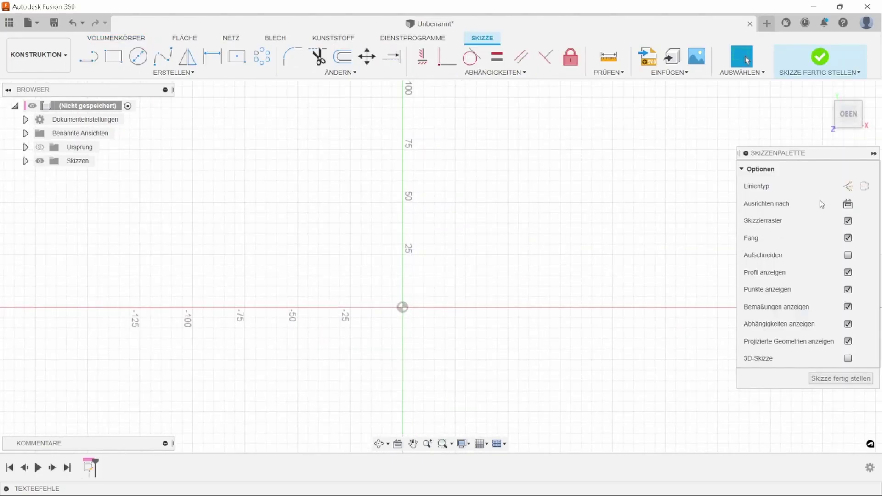
left_click(848, 186)
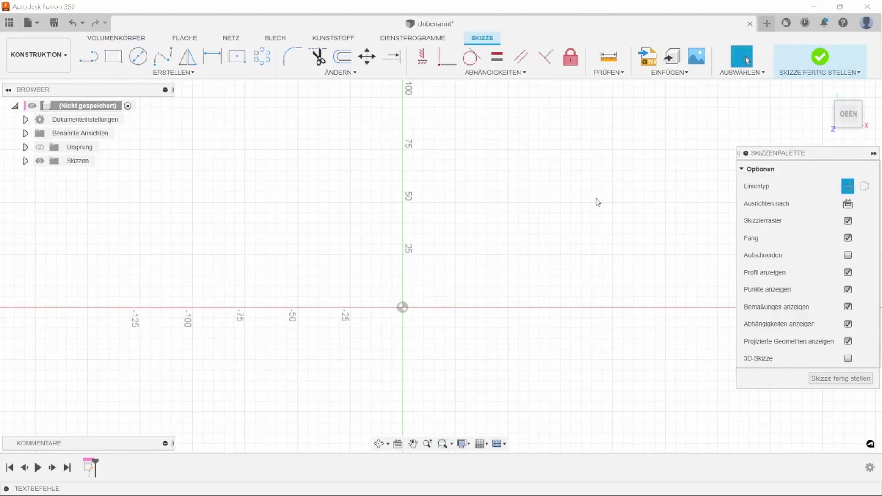
left_click(138, 56)
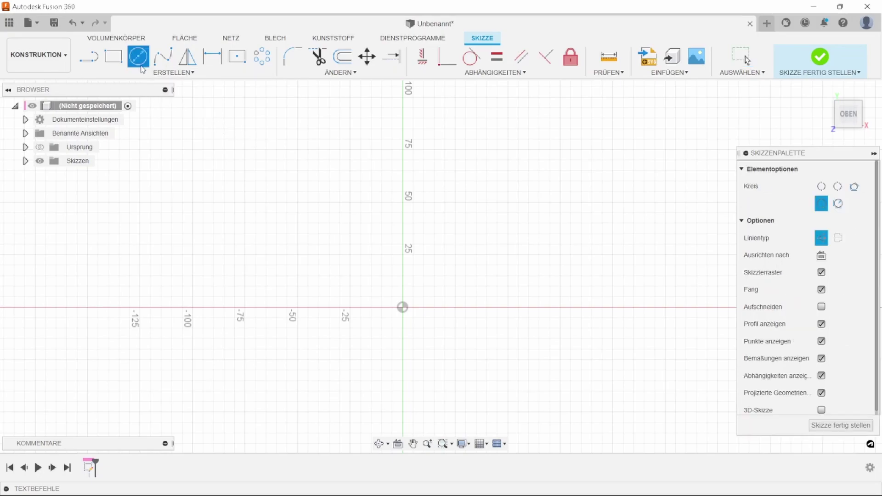
left_click(403, 307)
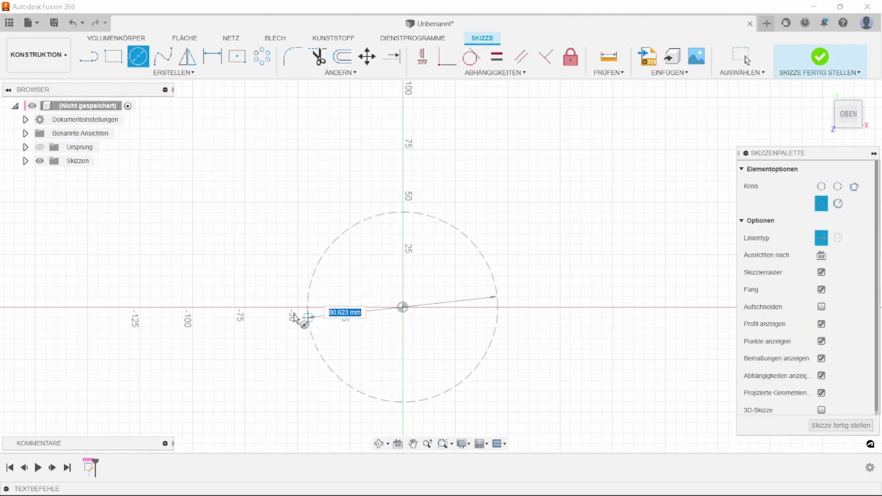
left_click(195, 309)
key("Escape")
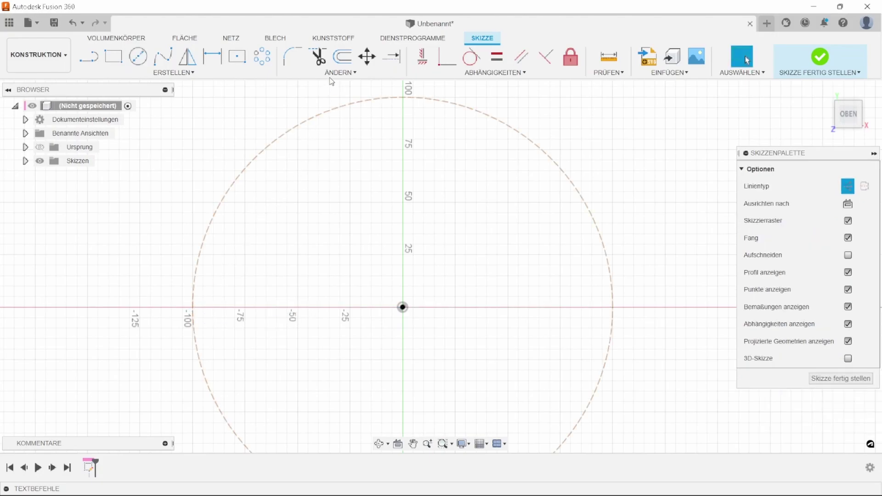
- Offset the large construction circle 60 mm inward to make a concentric inner circle
left_click(342, 56)
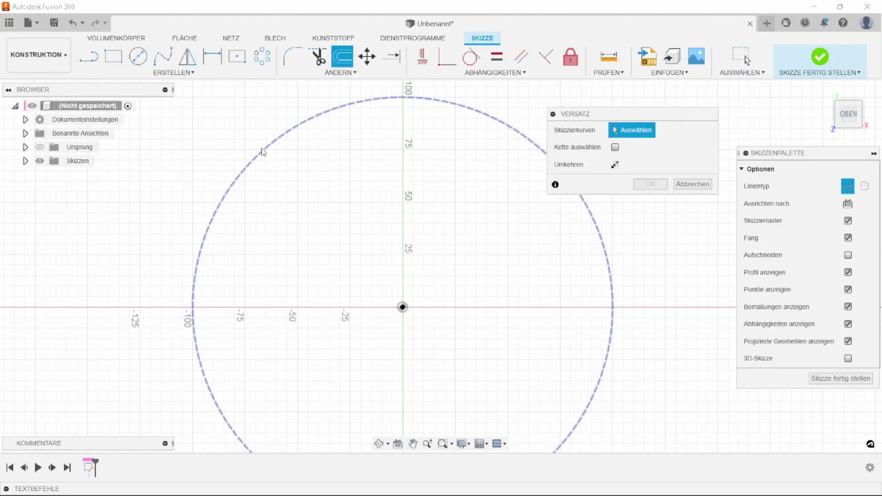
left_click(263, 153)
left_click_drag(263, 153, 327, 208)
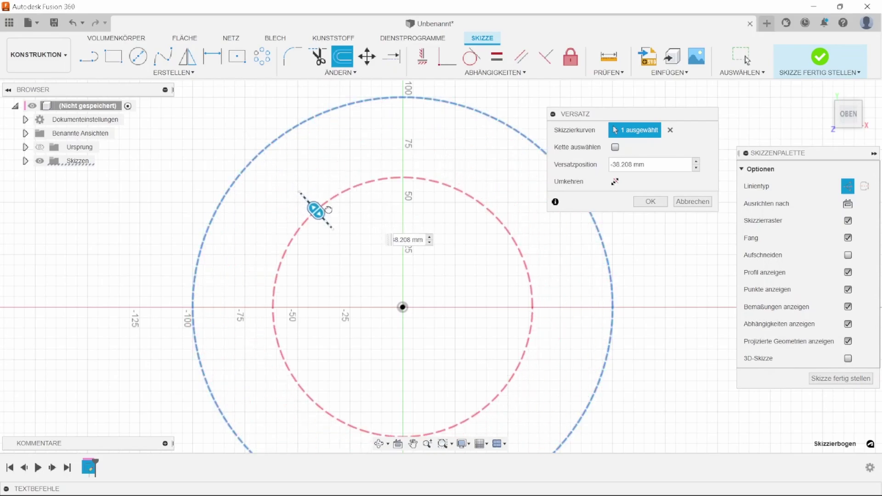
type("-")
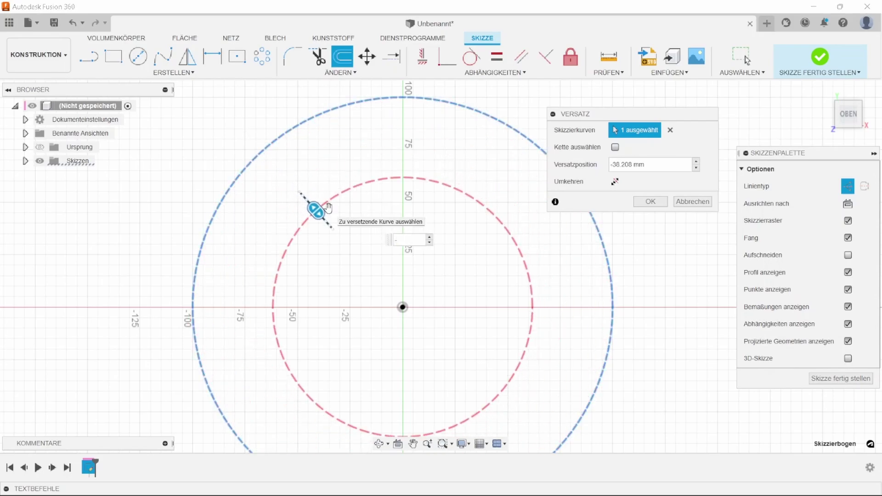
type("60")
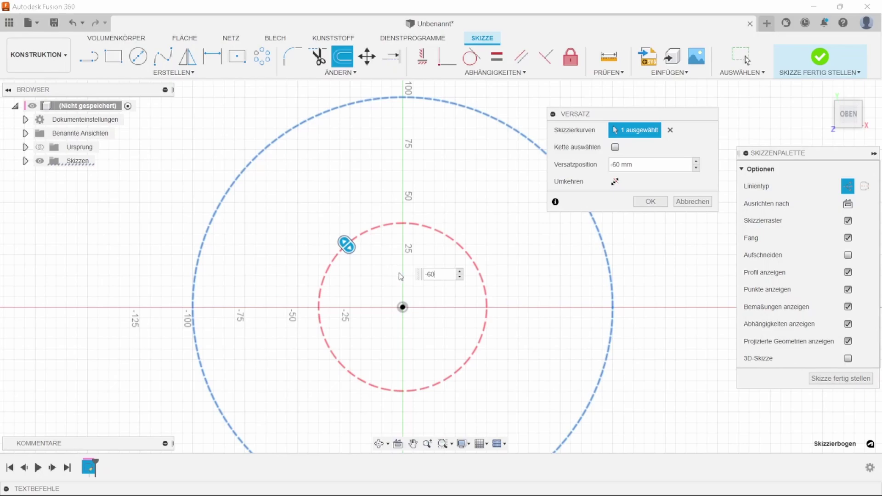
left_click(644, 203)
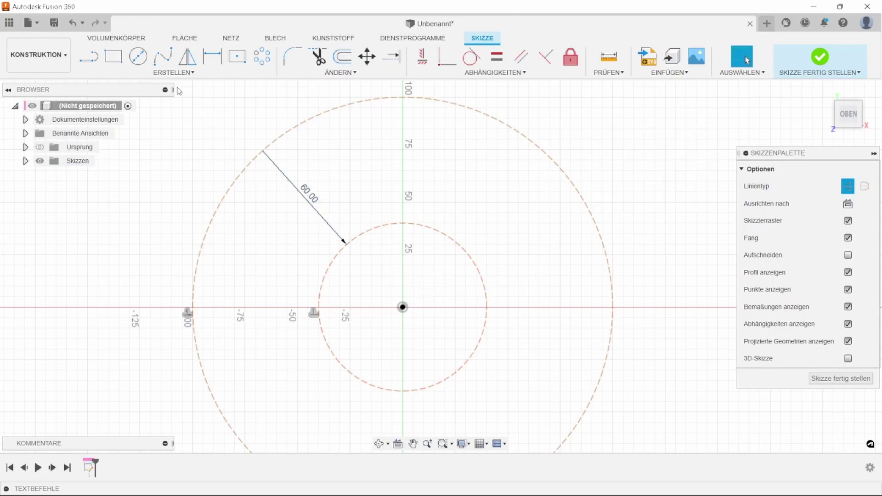
- Draw regular Ø10 circles where the outer and inner construction circles meet the left axis
left_click(138, 56)
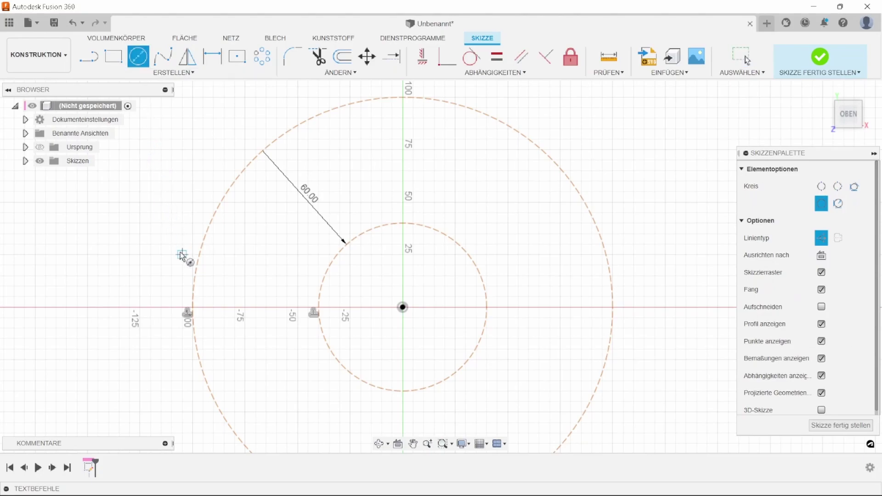
left_click(193, 307)
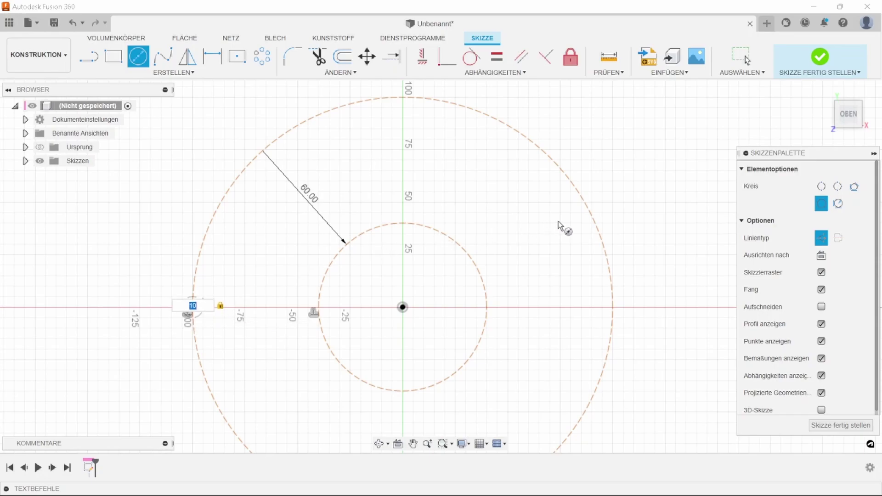
left_click(822, 239)
scroll(191, 316, "up", 1)
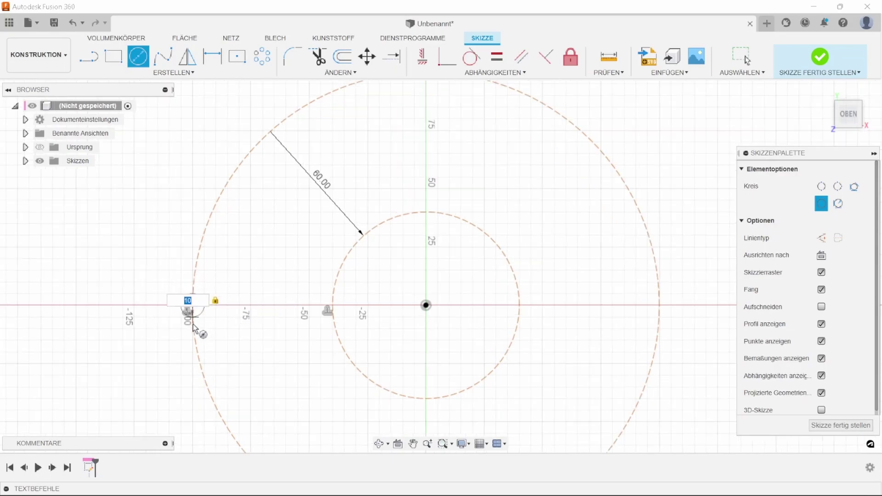
scroll(191, 316, "up", 1)
key("Return")
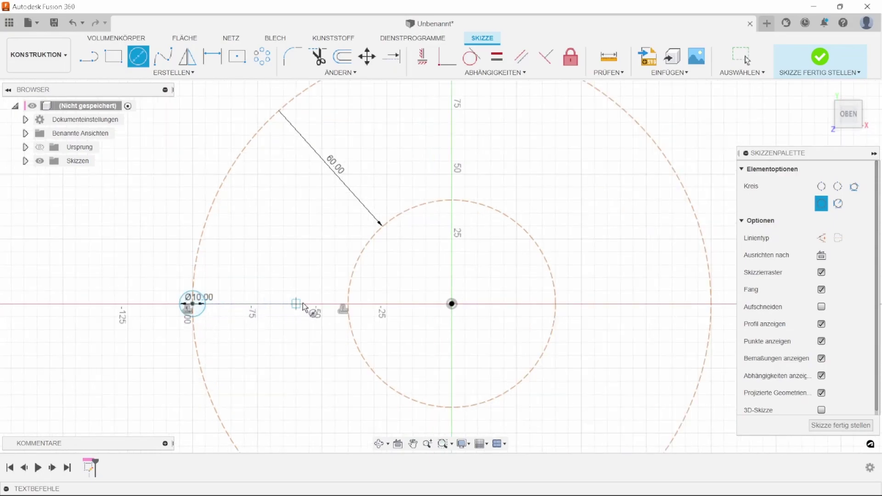
left_click(347, 304)
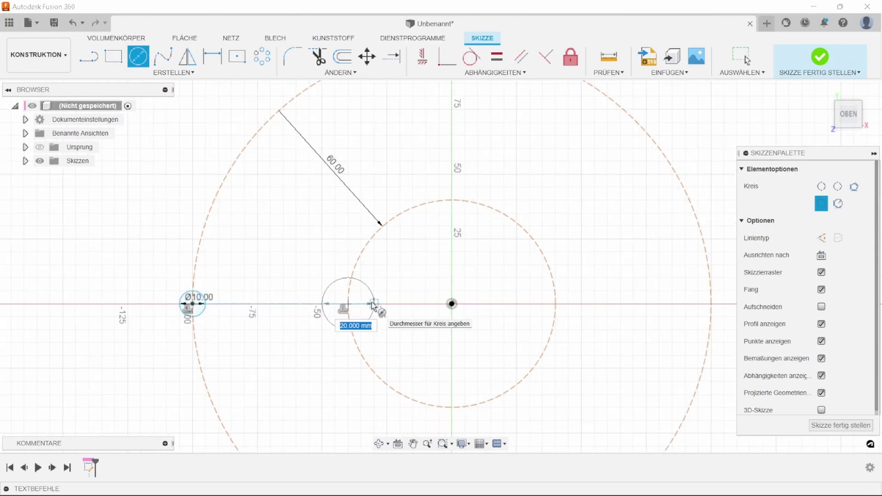
type("10")
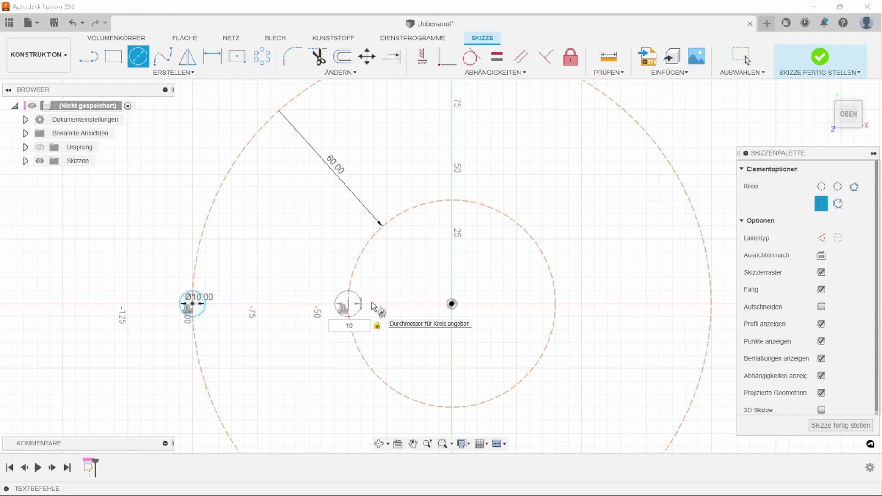
key("Return")
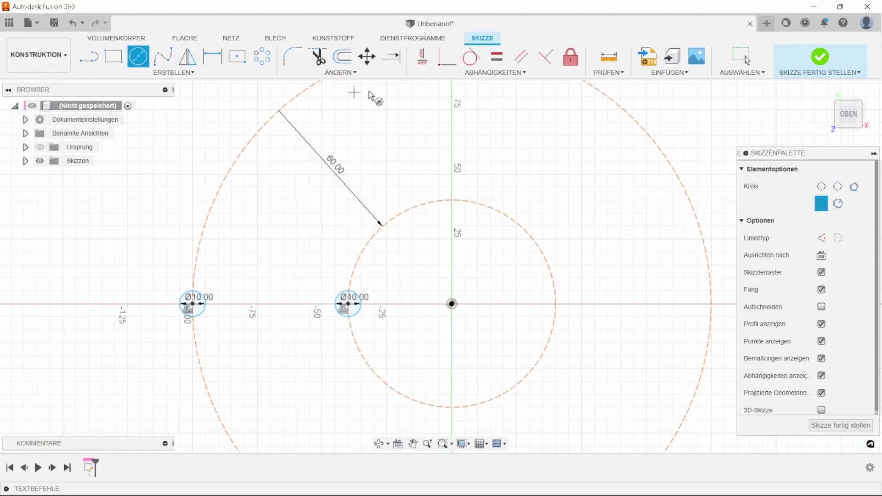
- Apply Fix constraints to both construction circles and the outer-left Ø10 circle
left_click(570, 56)
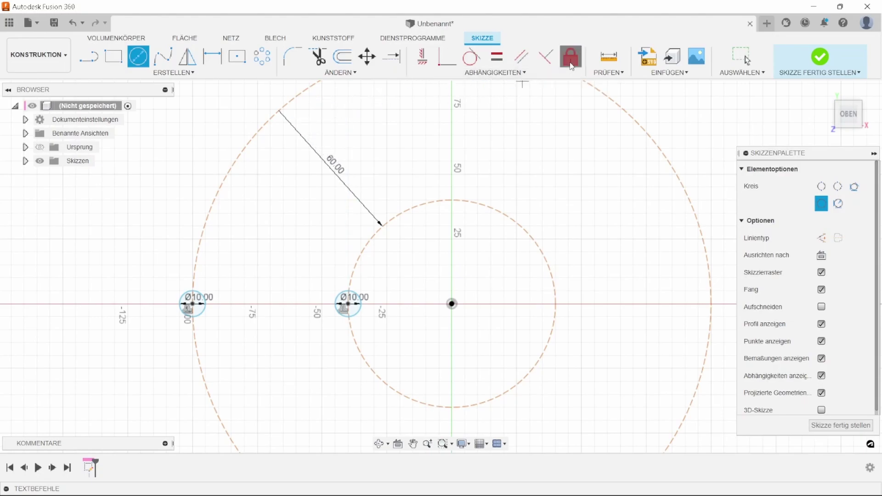
left_click(360, 240)
left_click(199, 241)
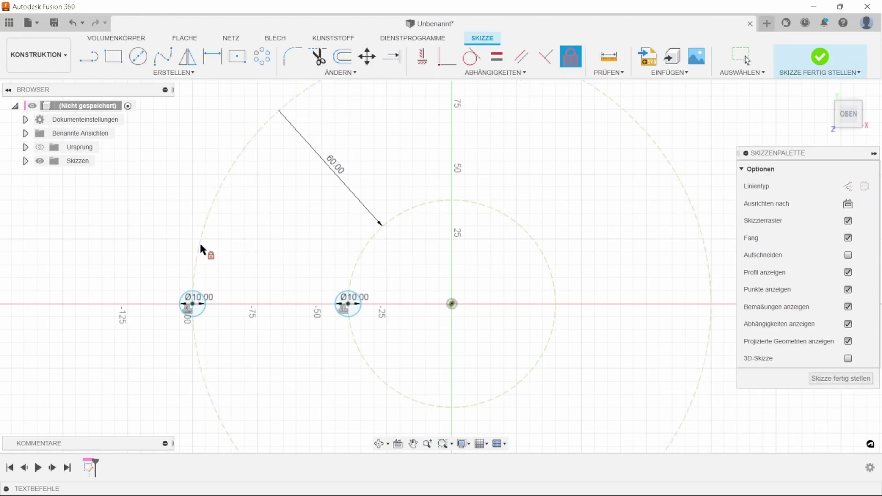
left_click(206, 303)
key("Escape")
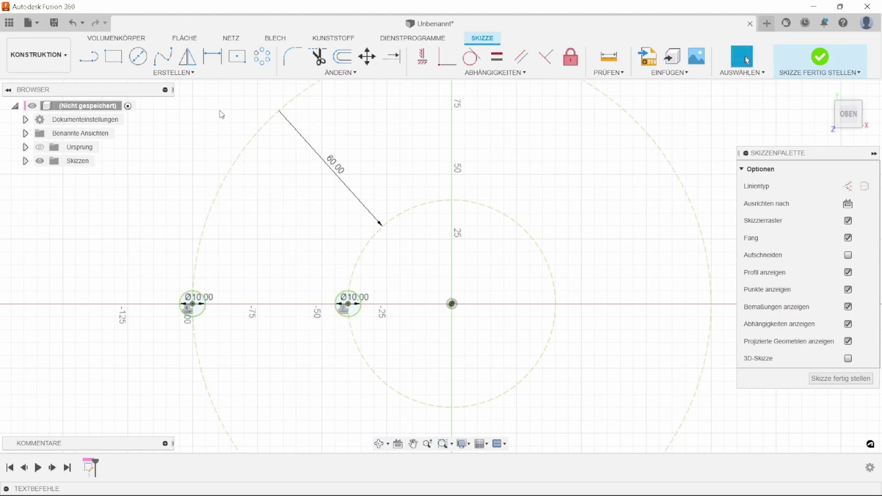
- Circular-pattern both Ø10 circles 12 times around the construction circles' centre
left_click(261, 60)
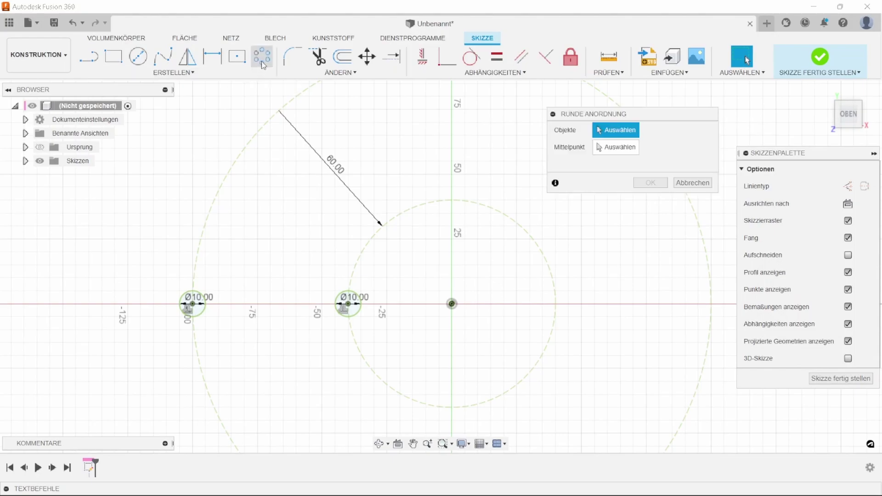
left_click(201, 313)
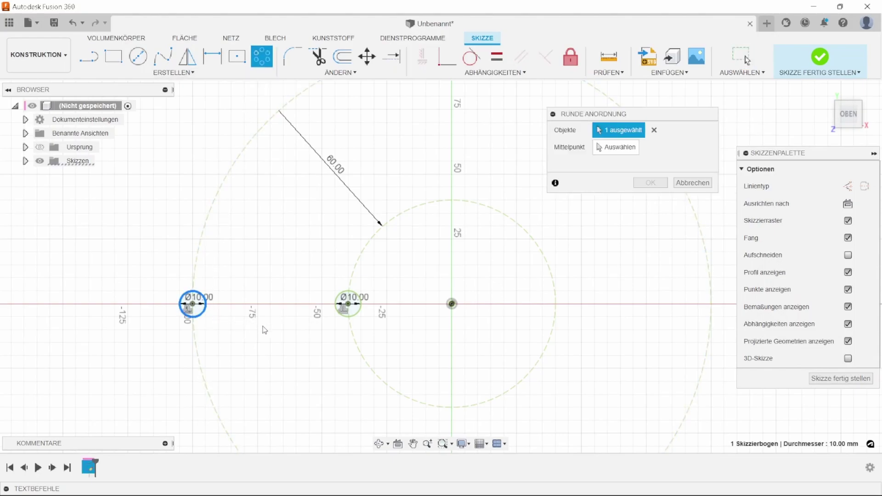
left_click(357, 318)
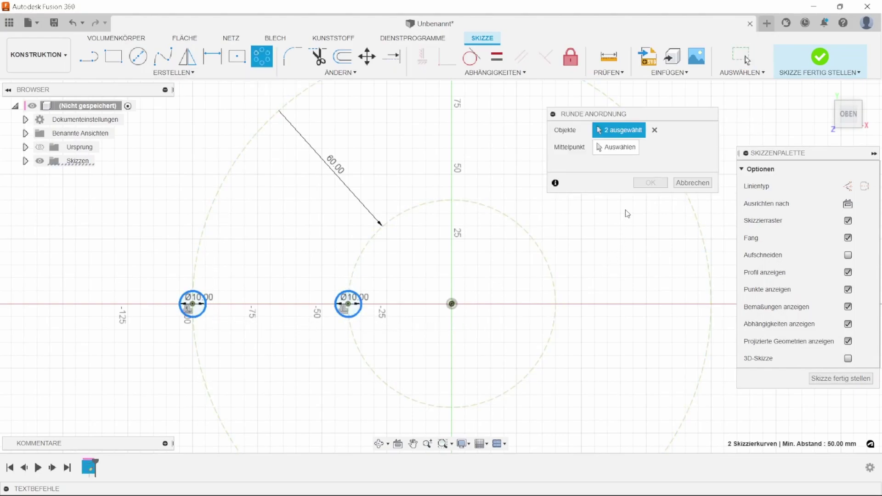
left_click(619, 148)
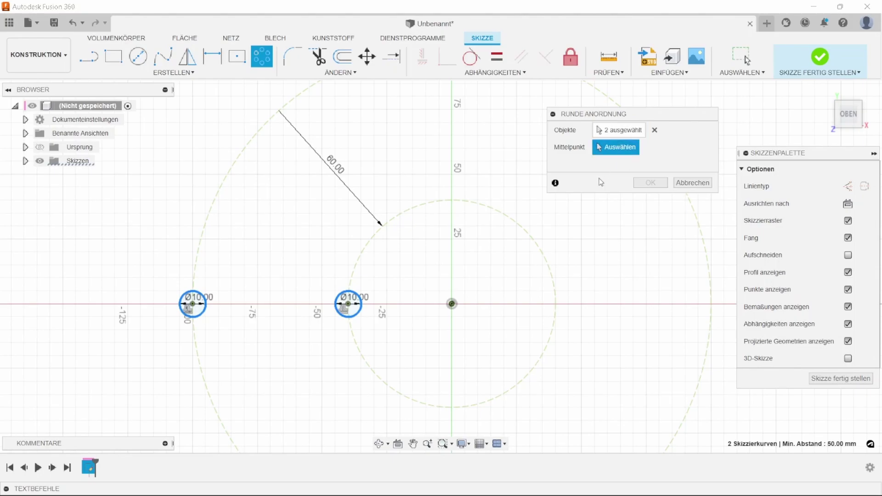
left_click(541, 250)
type("1")
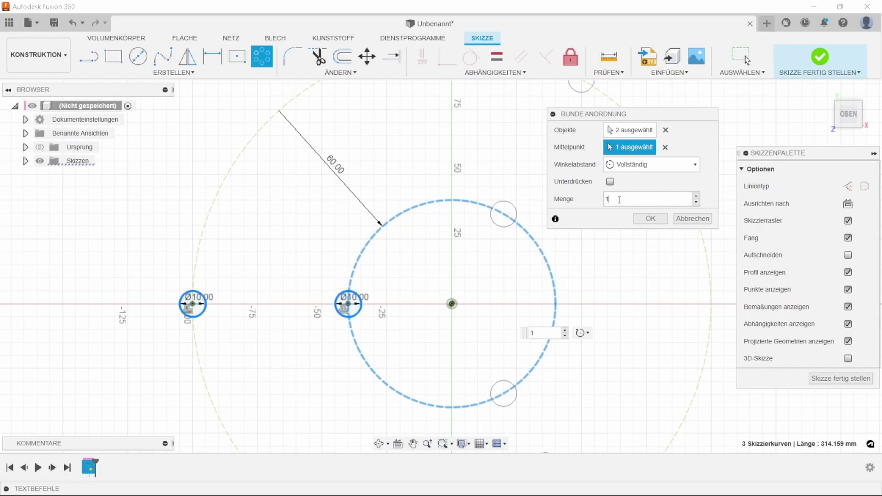
type("2")
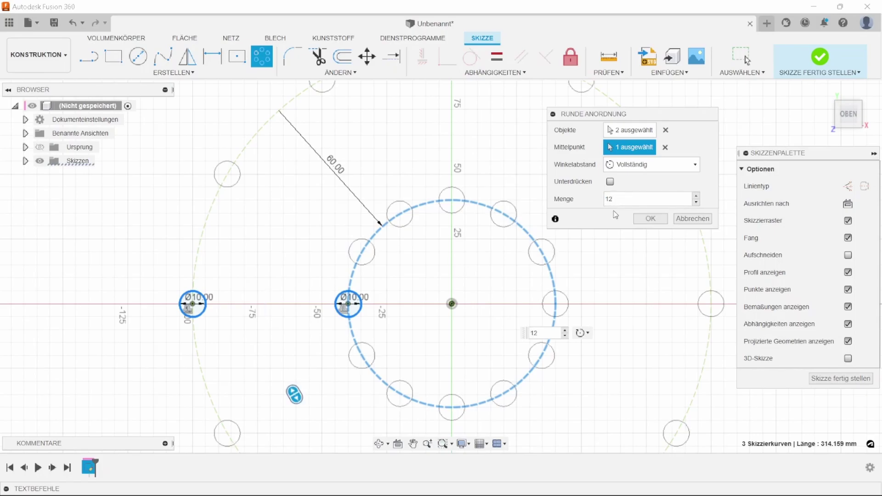
left_click(646, 219)
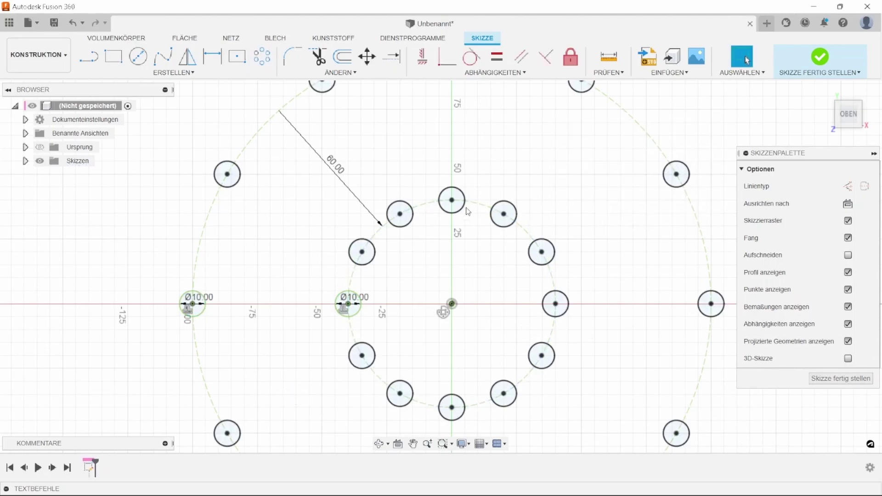
scroll(421, 143, "down", 1)
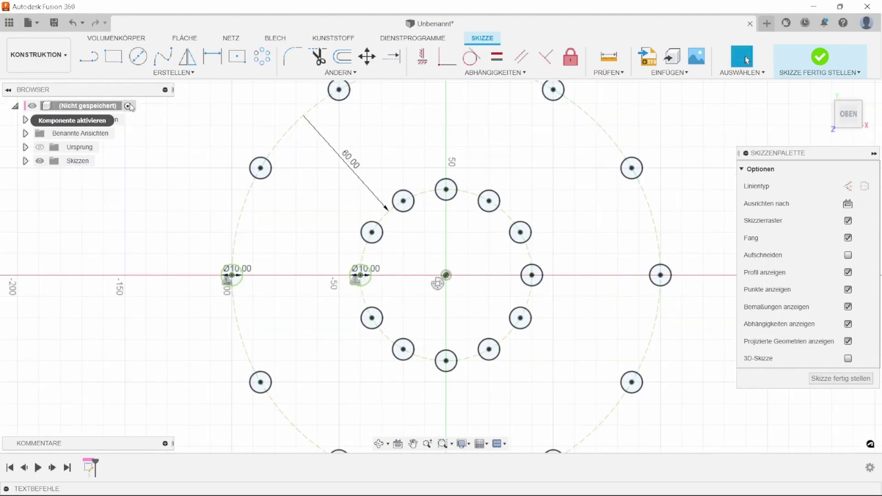
- Draw construction lines from a shared point to the left, top-left, inner and upper-inner circle centres
left_click(85, 64)
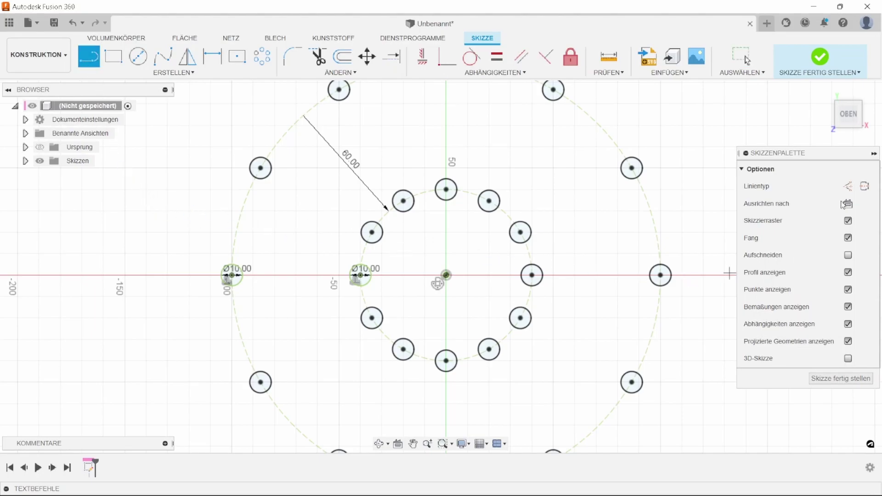
left_click(849, 187)
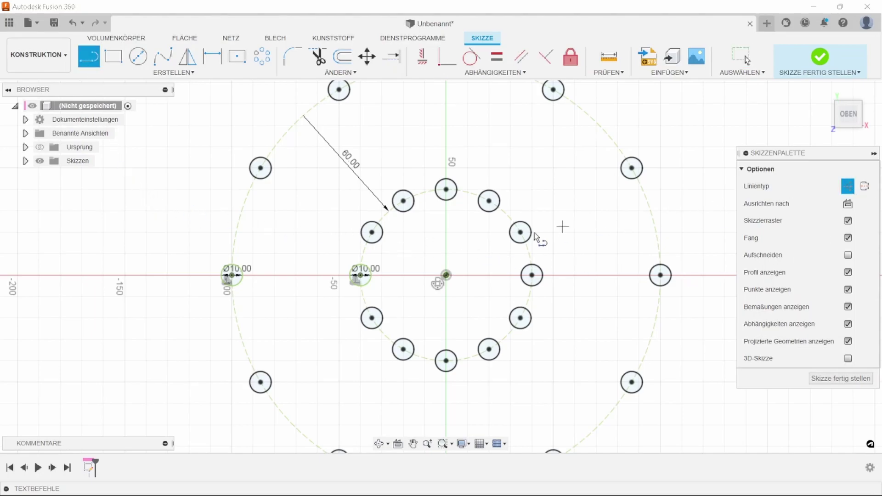
scroll(248, 274, "up", 3)
left_click(221, 279)
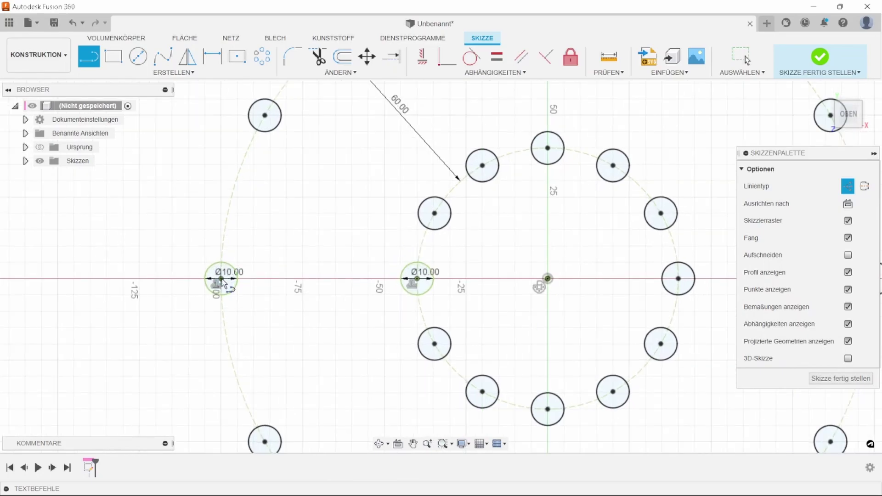
left_click(311, 223)
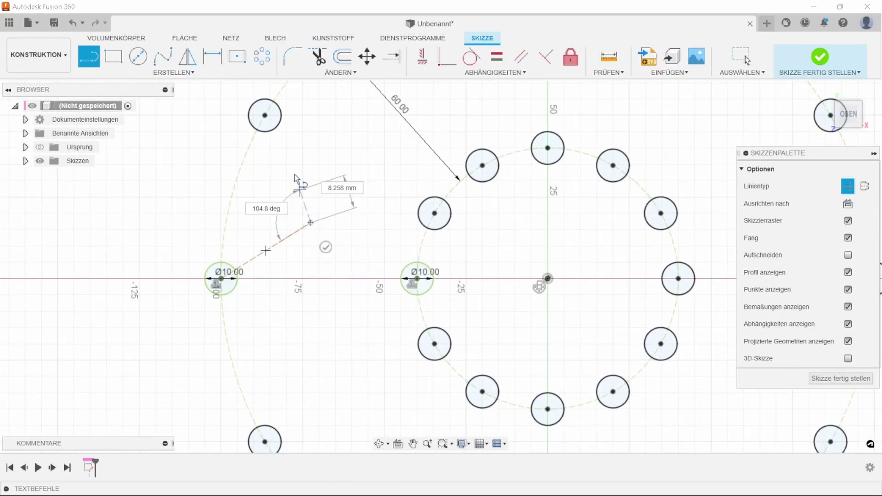
left_click(265, 115)
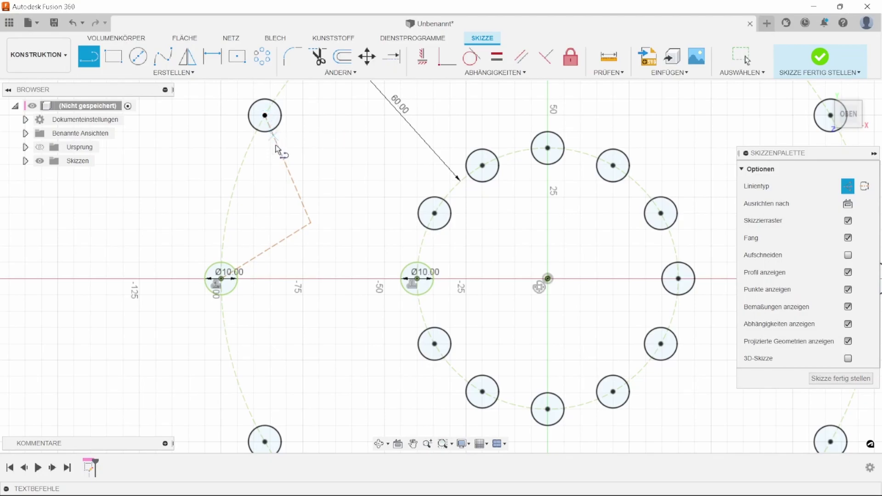
left_click(311, 224)
left_click(417, 279)
left_click(311, 224)
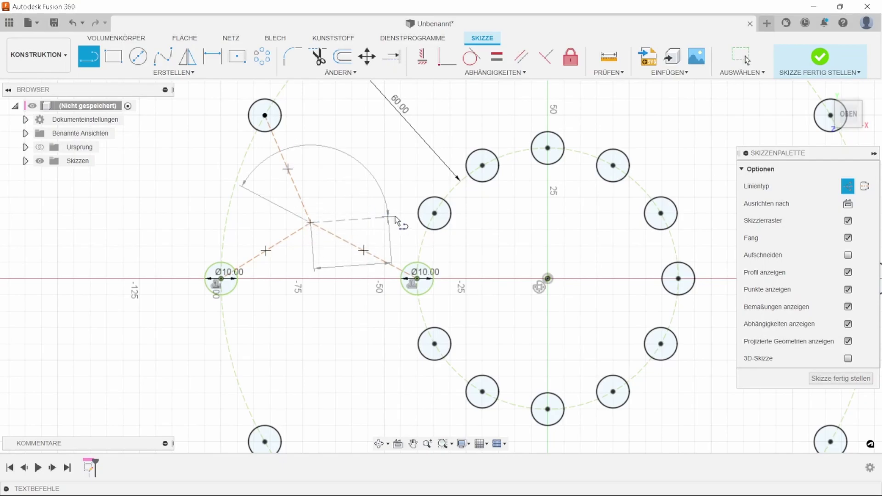
left_click(435, 213)
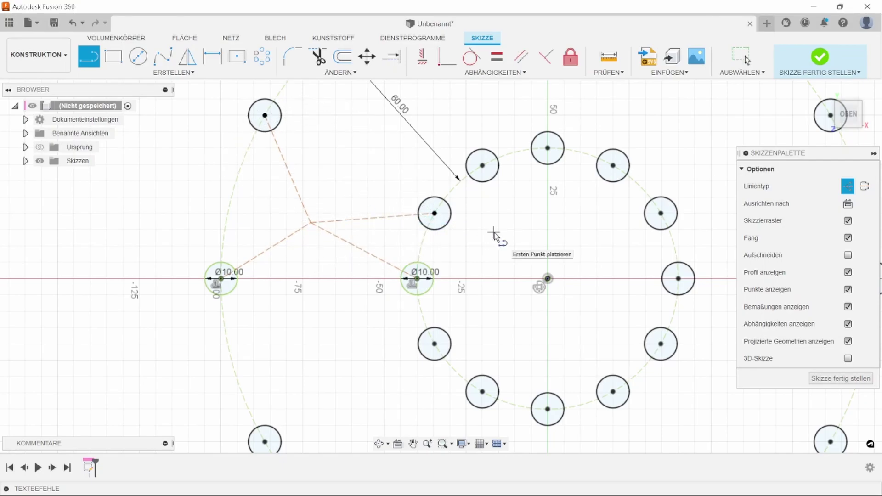
- Constrain the lines to the left, top-left and upper inner circles equal in length
left_click(496, 61)
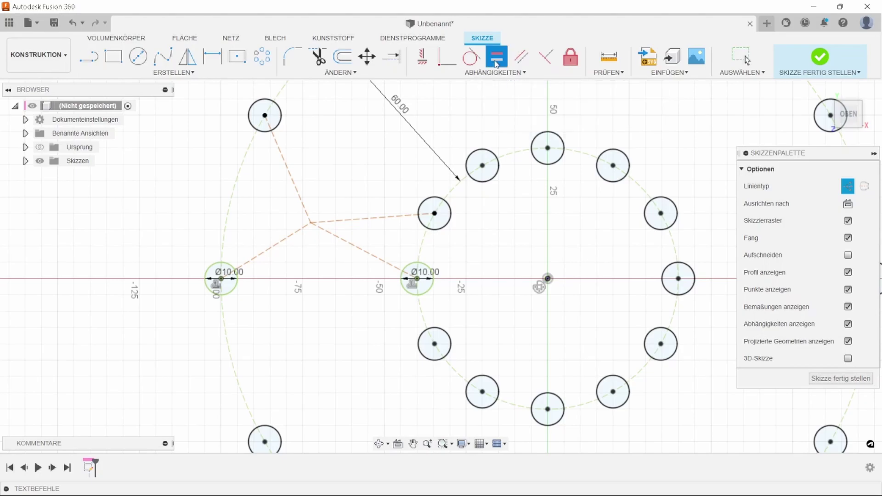
left_click(272, 241)
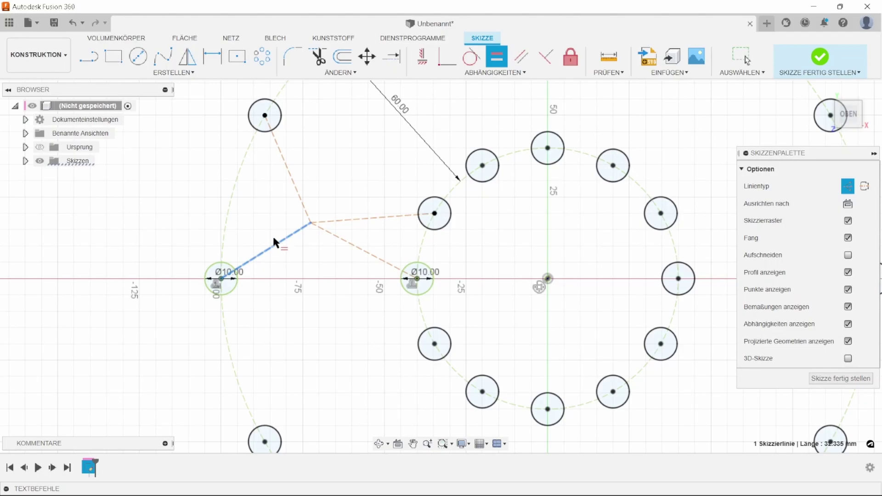
left_click(295, 192)
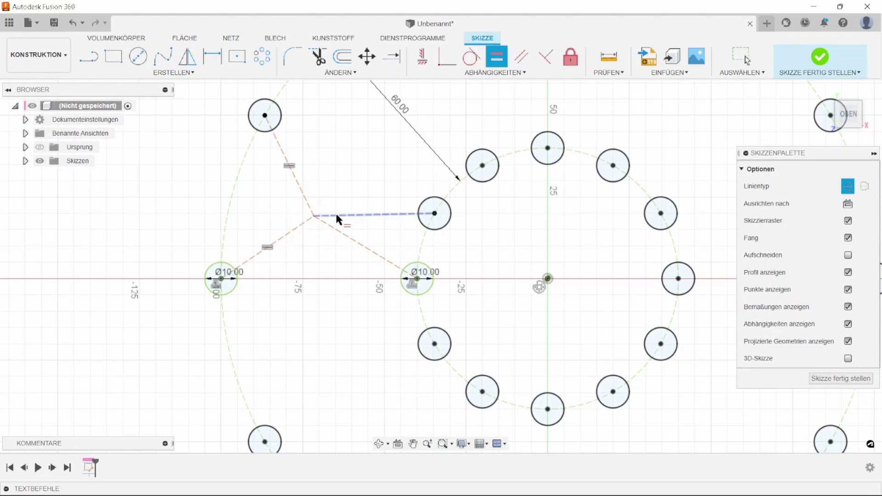
left_click(307, 197)
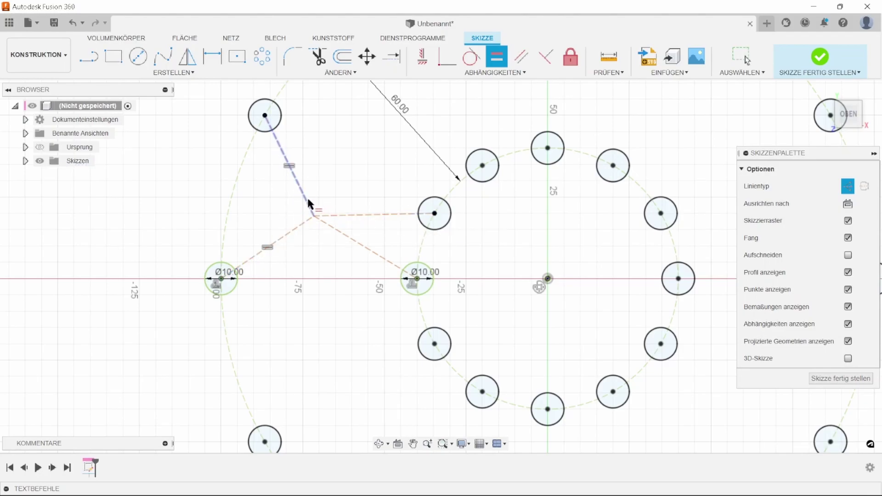
left_click(340, 213)
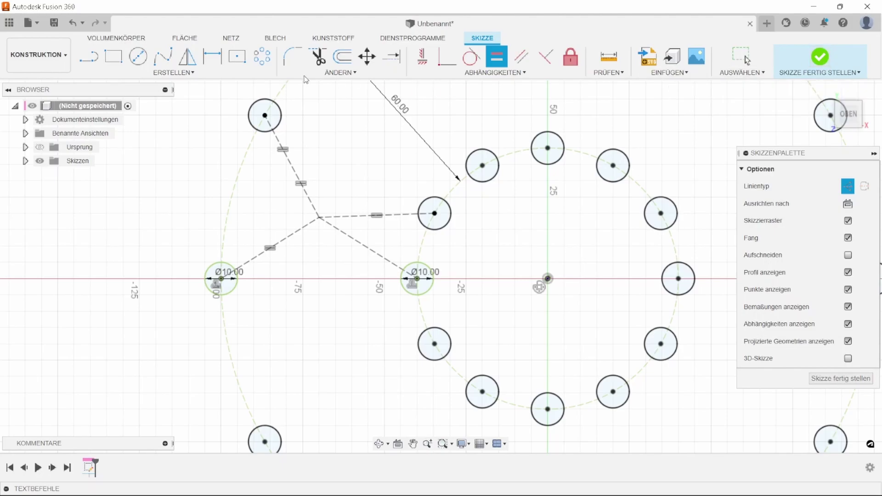
- Draw a three-point arc from the left Ø10 centre through the shared point to the upper inner centre
left_click(197, 75)
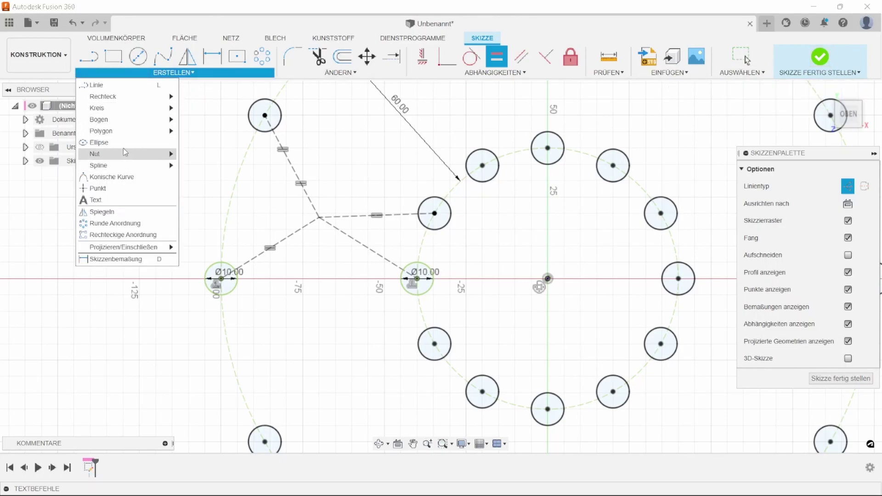
mouse_move(114, 119)
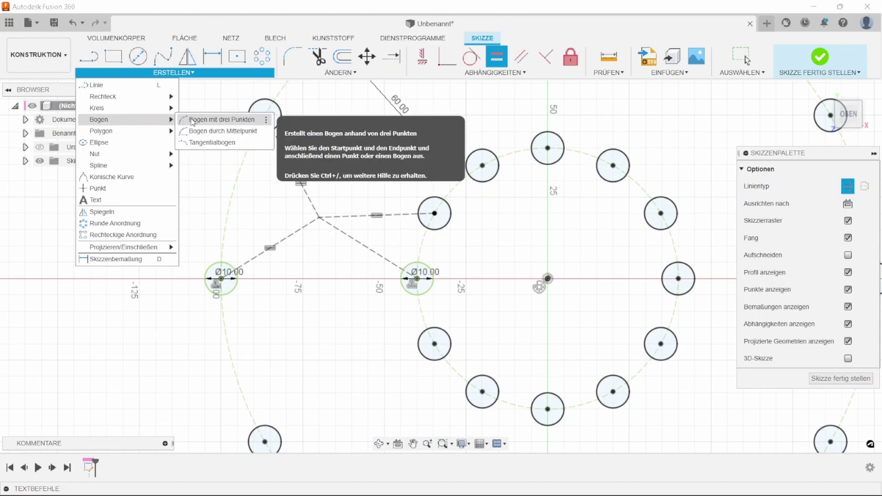
left_click(192, 120)
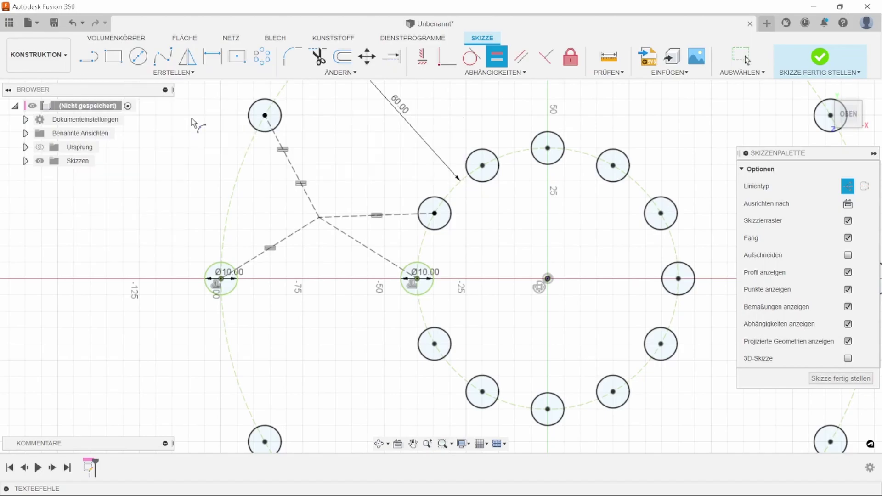
left_click(222, 279)
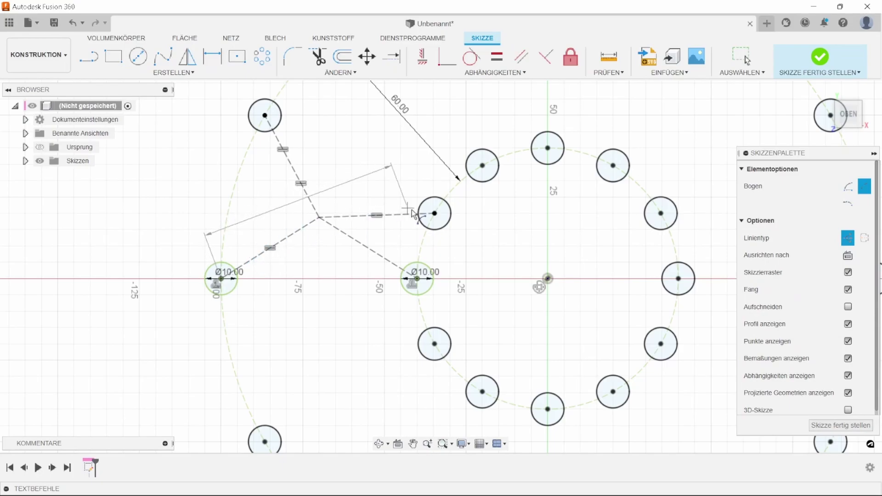
left_click(436, 217)
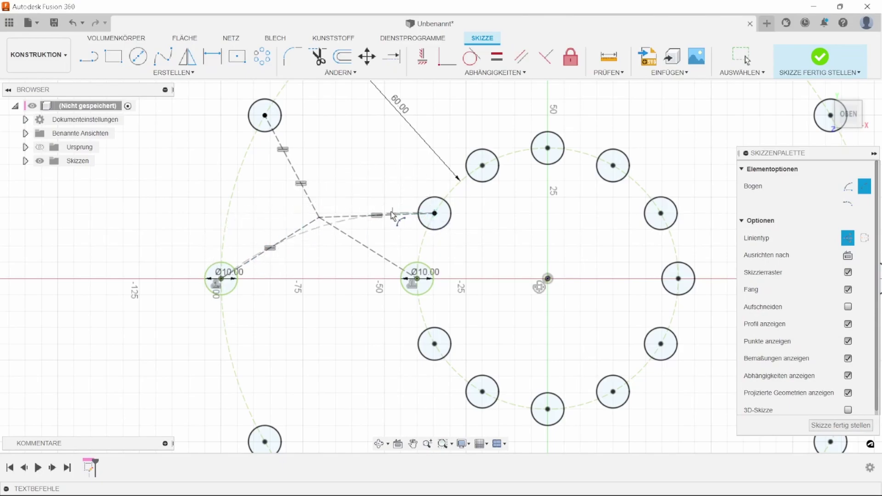
left_click(320, 218)
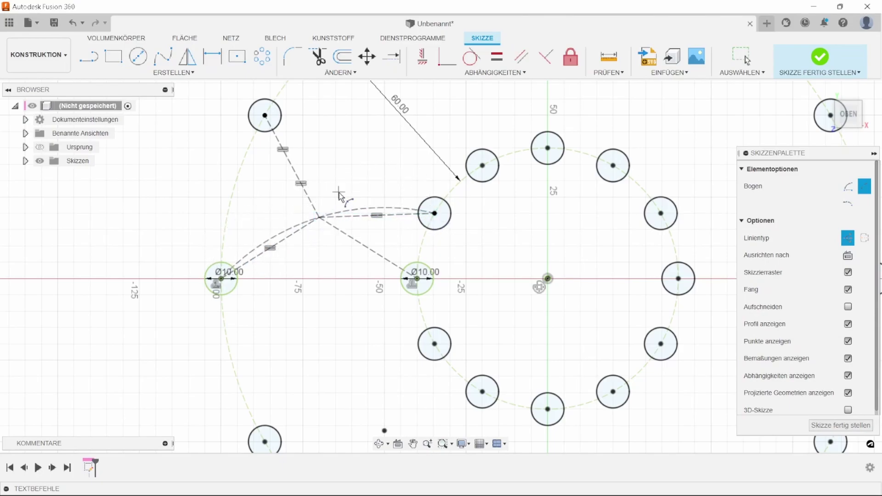
left_click(343, 57)
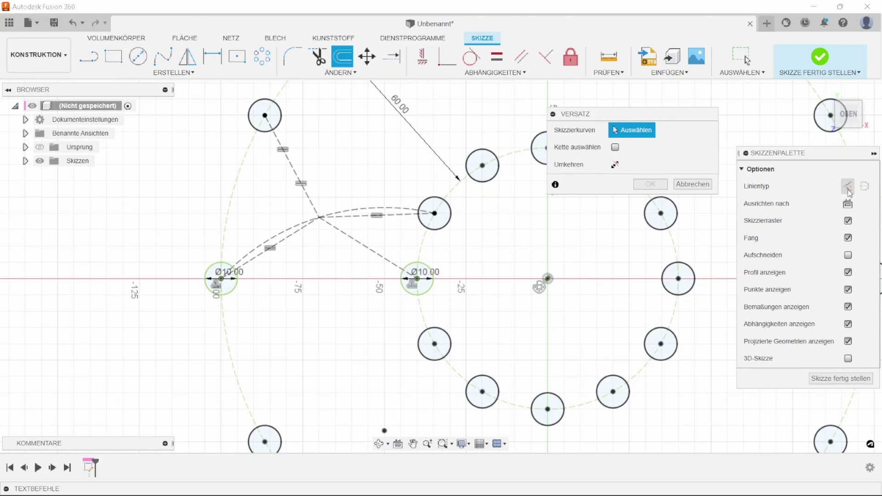
- Offset the construction arc 5 mm to each side, creating the arm's two edge arcs
left_click(381, 207)
left_click_drag(381, 198, 384, 193)
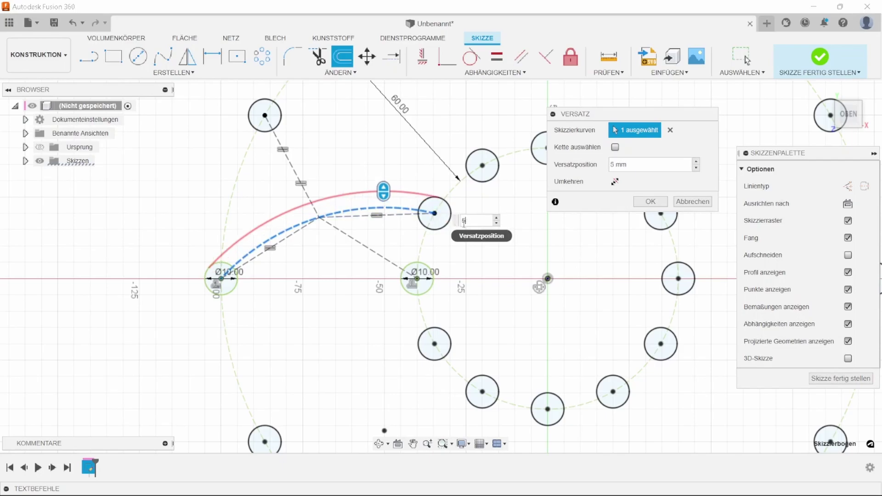
left_click(649, 202)
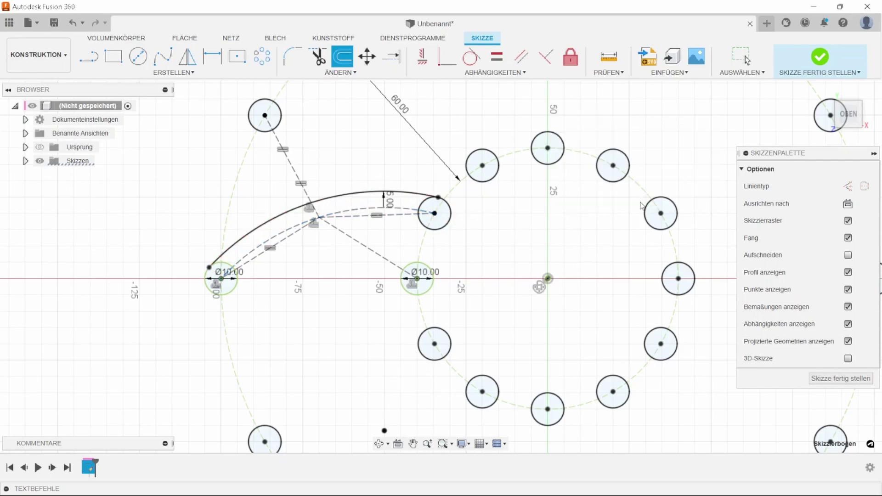
left_click(343, 56)
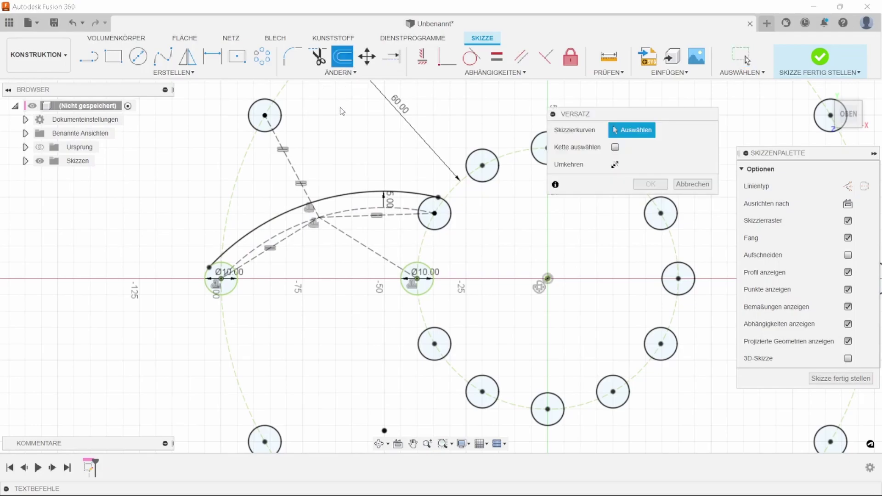
left_click(349, 212)
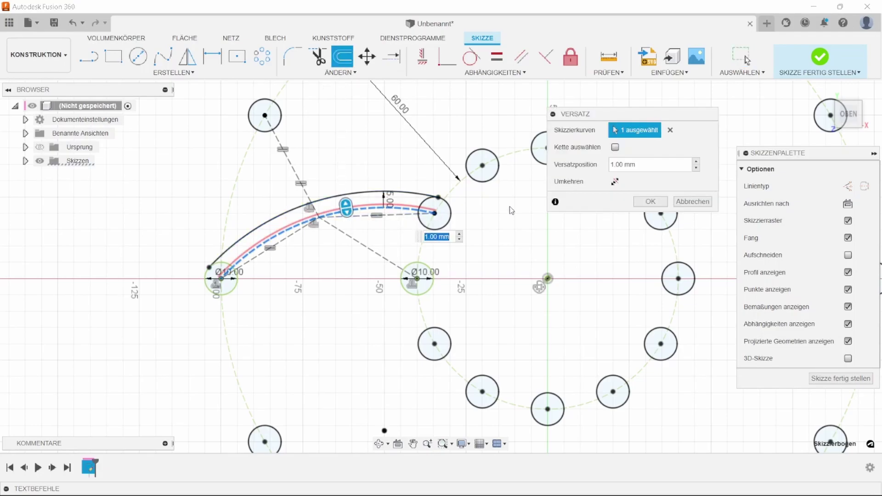
key("BackSpace")
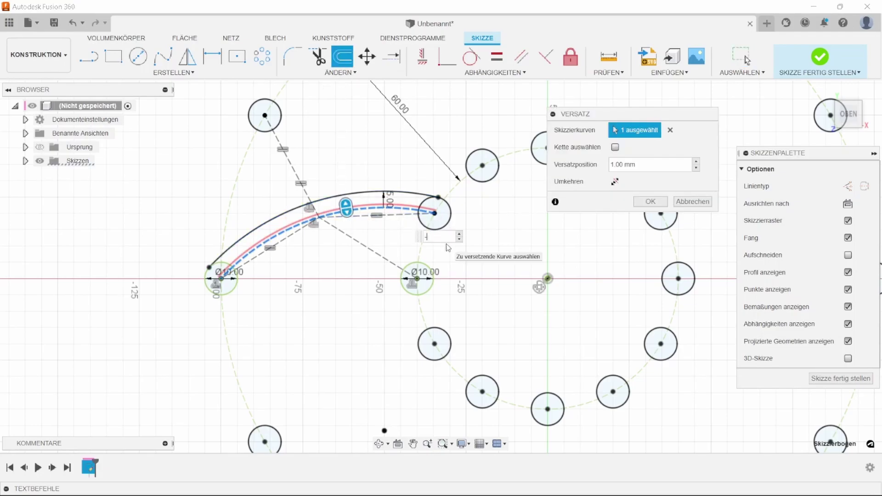
type("5")
key("Return")
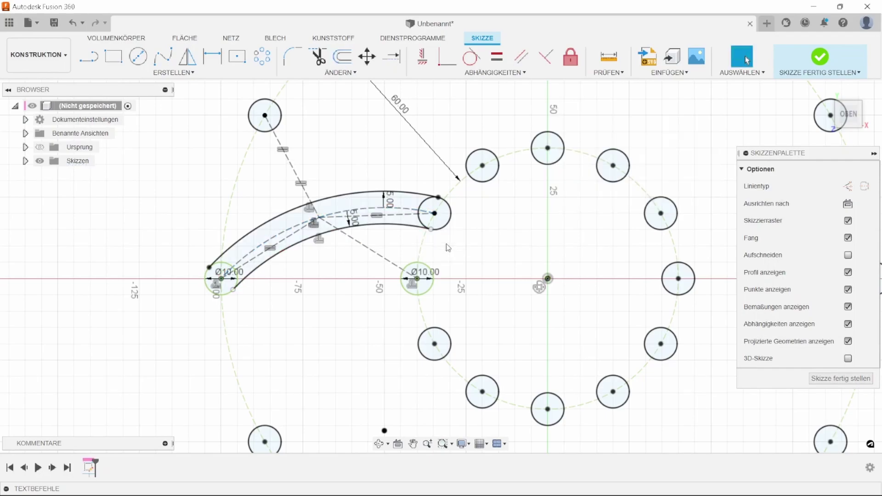
scroll(232, 294, "up", 2)
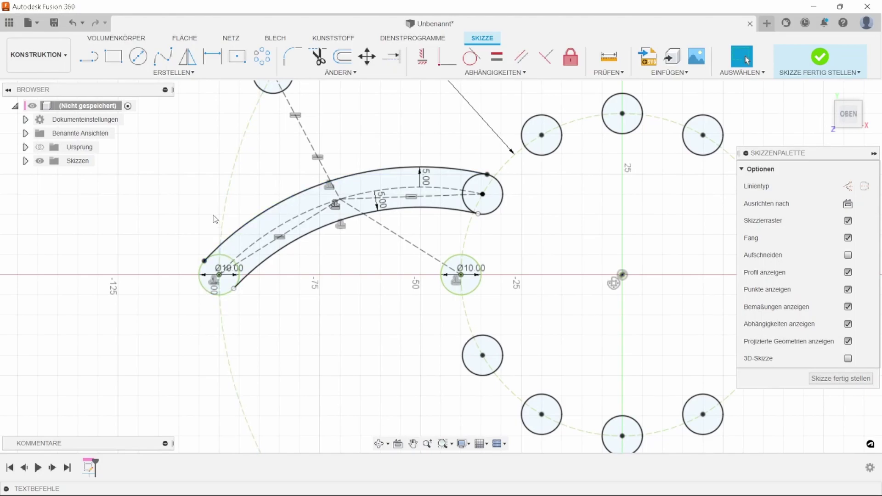
- Trim the curve pieces of the left end circle lying inside the curved slot
left_click(317, 64)
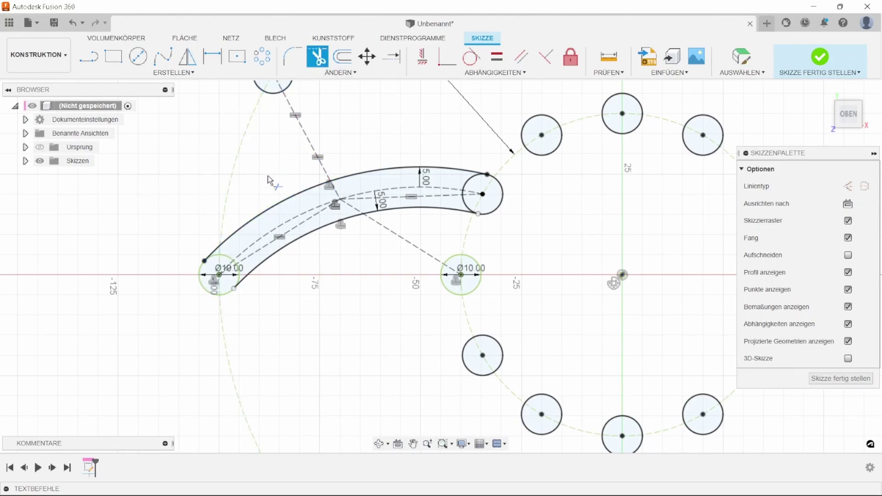
left_click(227, 255)
scroll(213, 262, "up", 3)
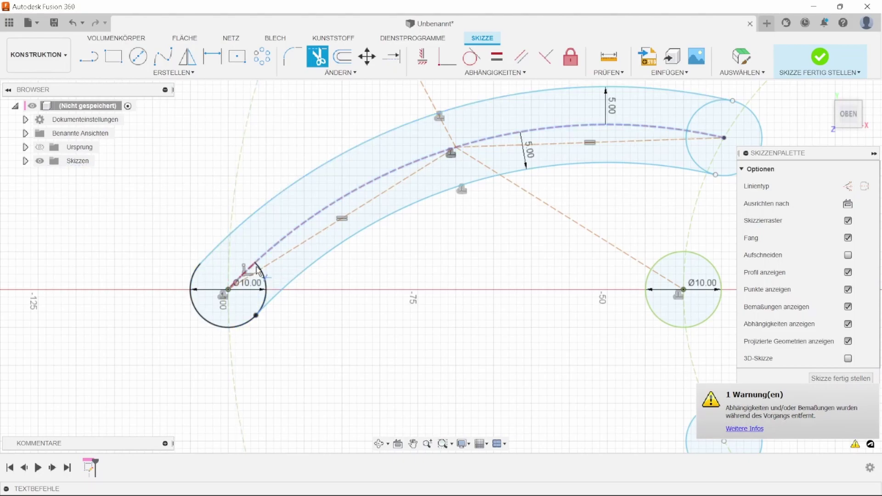
scroll(260, 269, "up", 2)
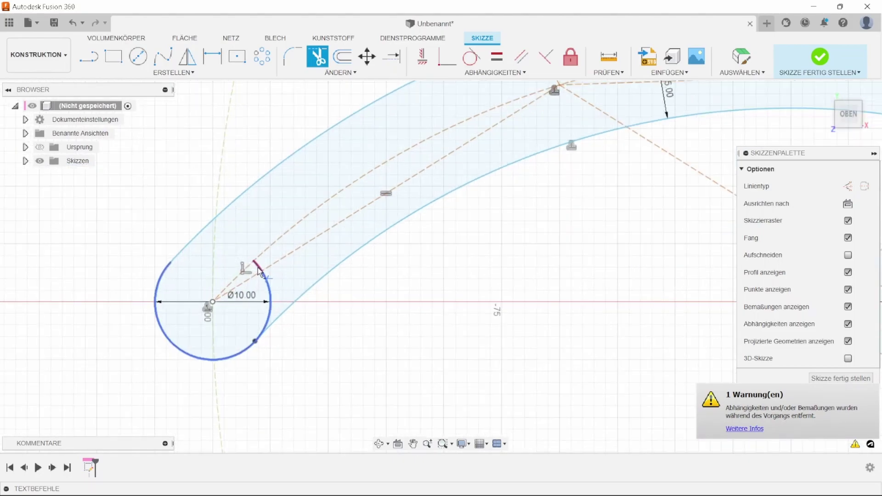
left_click(272, 294)
scroll(259, 292, "down", 2)
scroll(258, 293, "down", 2)
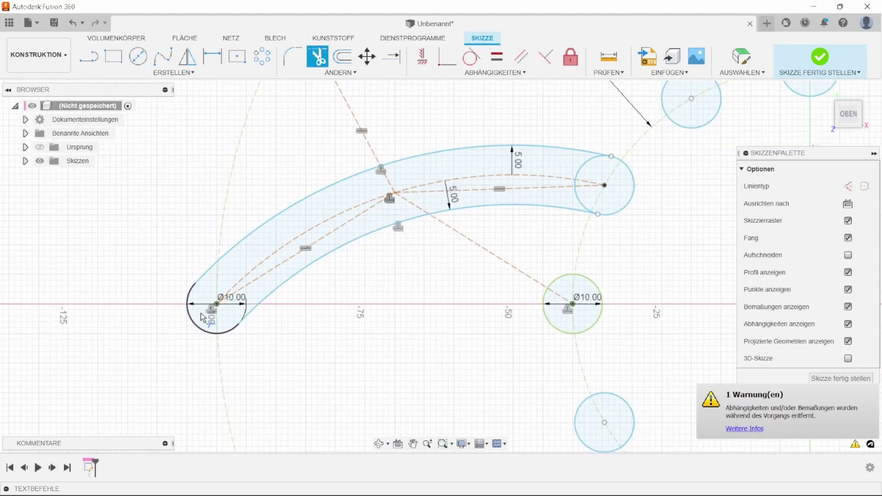
scroll(550, 175, "up", 1)
- Trim the right end circle's inner arc so the slot ends cleanly rounded
left_click(551, 178)
scroll(553, 186, "up", 1)
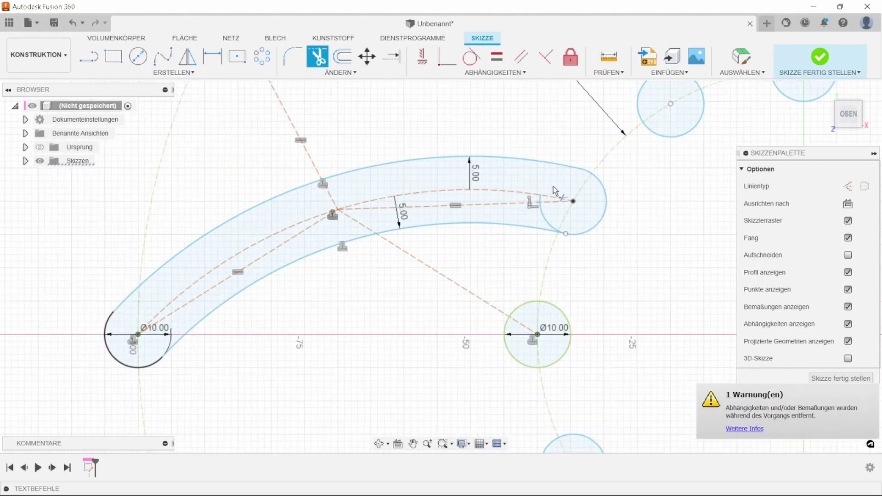
scroll(540, 206, "up", 2)
scroll(538, 205, "down", 1)
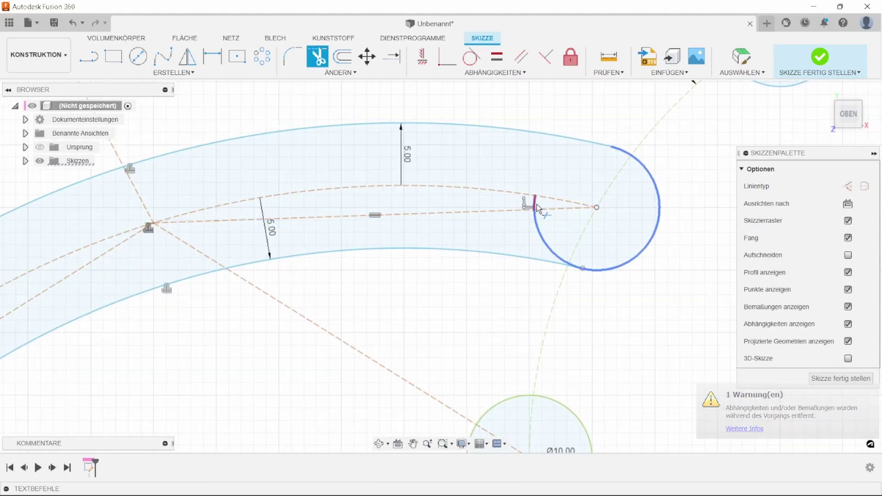
left_click(541, 236)
scroll(565, 257, "up", 1)
scroll(570, 260, "up", 3)
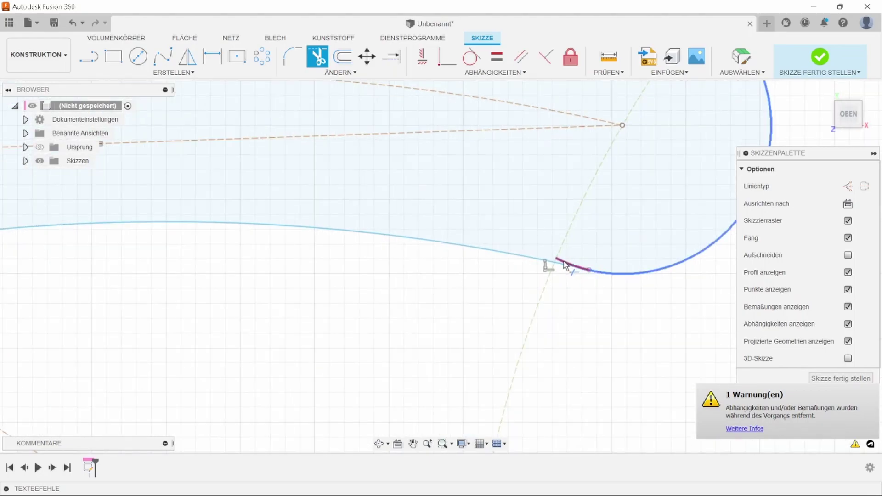
scroll(482, 266, "down", 2)
scroll(483, 266, "down", 2)
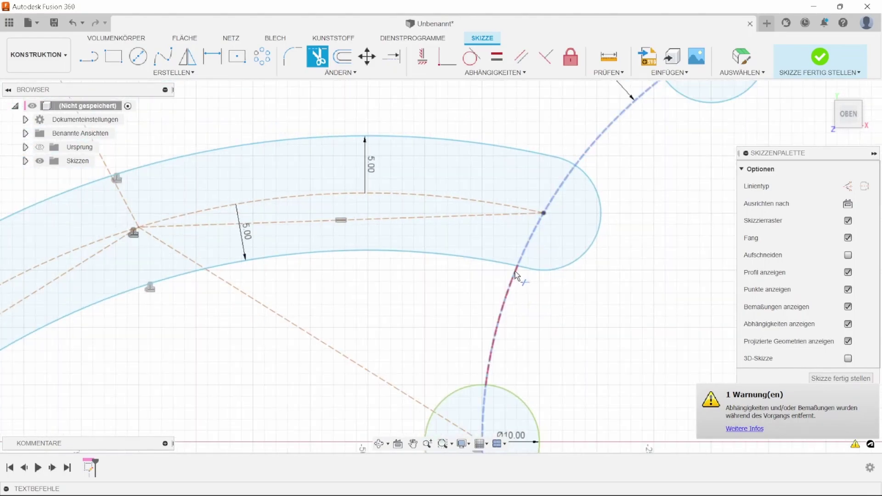
scroll(514, 271, "down", 2)
scroll(511, 188, "down", 2)
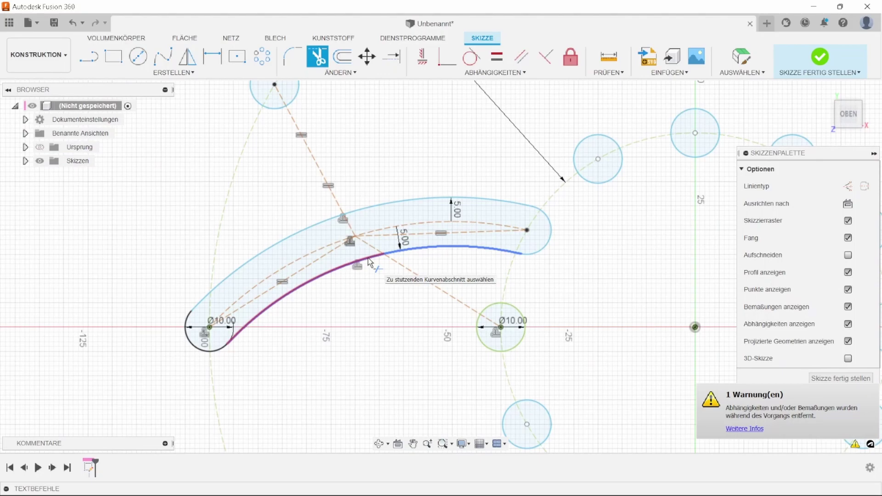
- Add Ø2 mm circles at the slot's left end, middle pivot point and right end
left_click(141, 57)
scroll(189, 207, "up", 3)
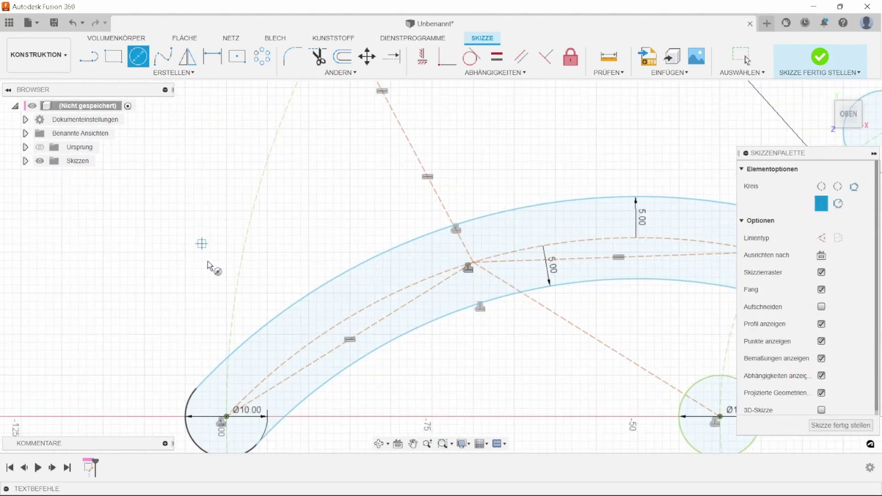
left_click(227, 417)
type("2")
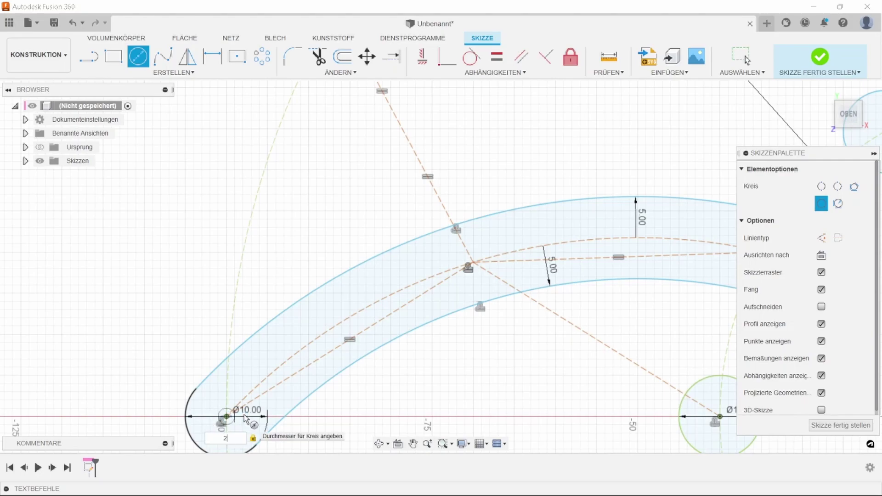
key("Tab")
key("Return")
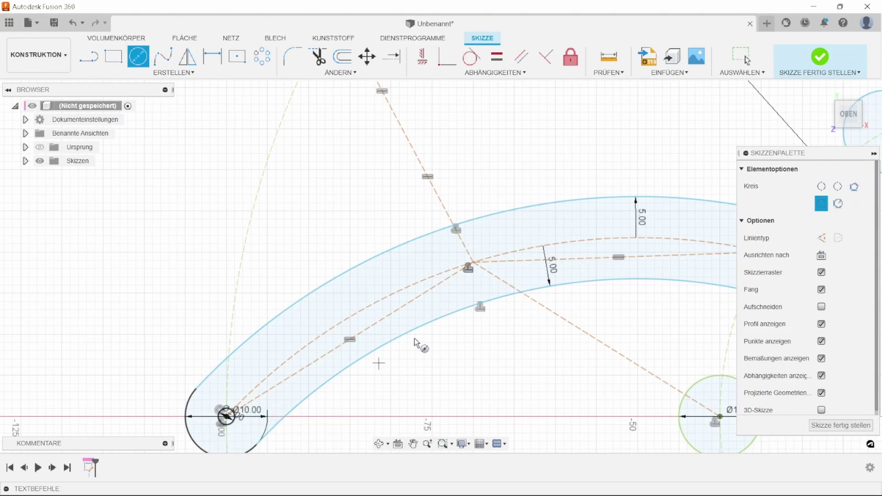
left_click(476, 272)
type("2")
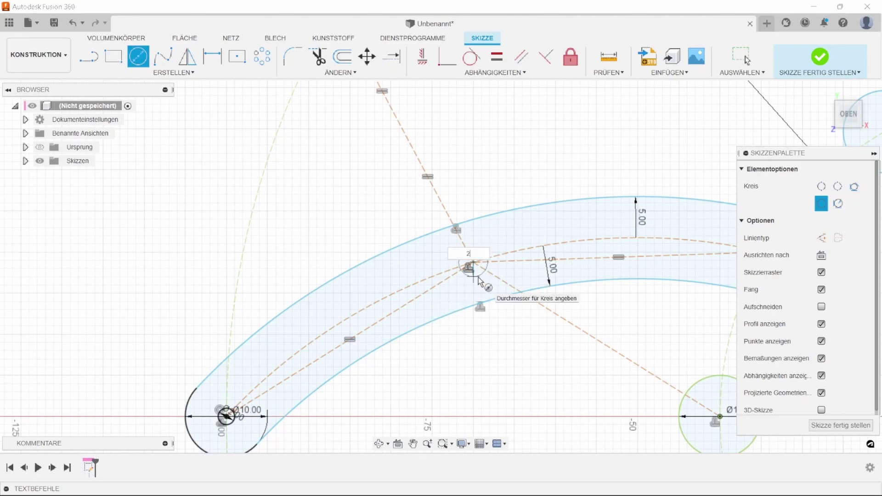
key("Return")
scroll(478, 280, "down", 3)
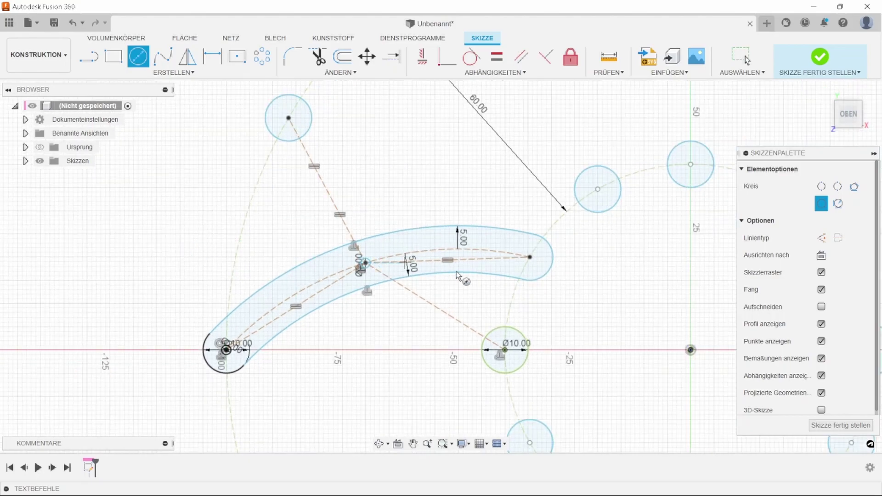
scroll(564, 266, "up", 2)
left_click(557, 251)
type("2")
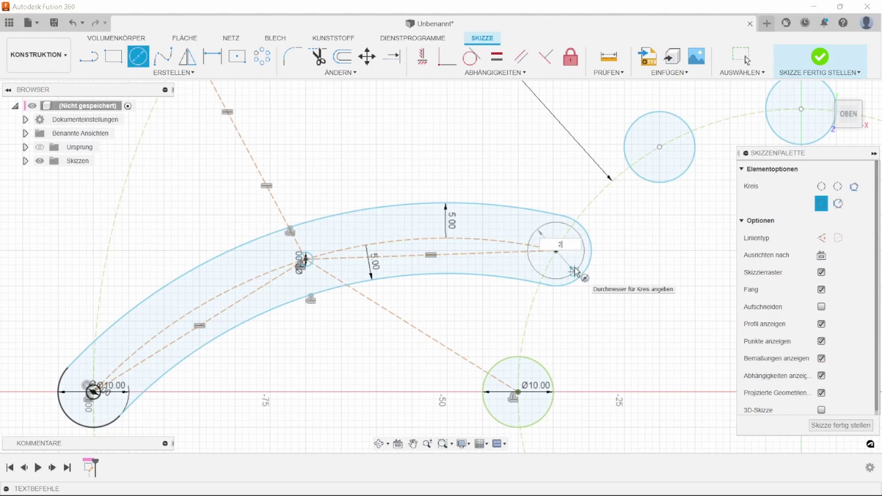
key("Return")
middle_click_drag(576, 271, 446, 384, "shift")
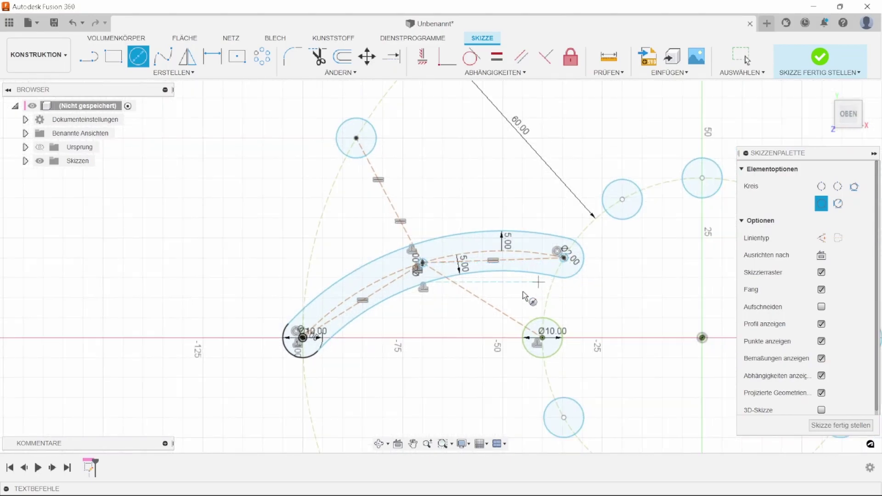
scroll(384, 388, "up", 1)
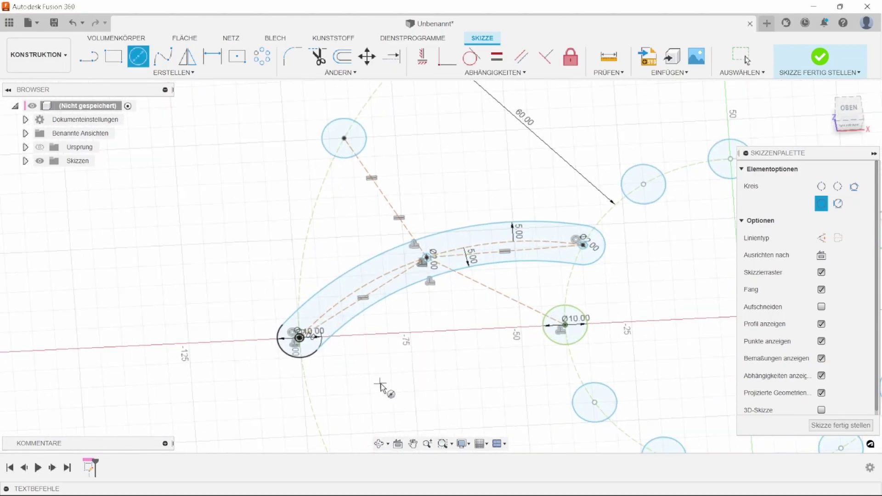
scroll(381, 386, "up", 2)
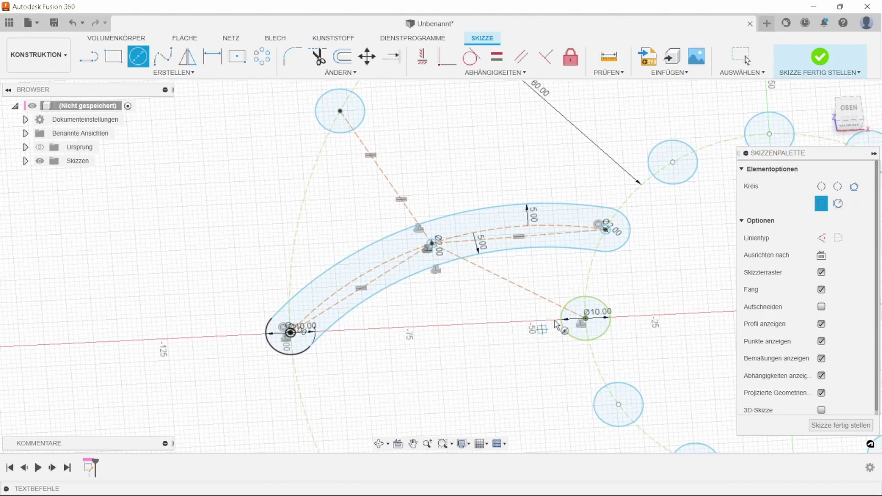
- Extrude the three curved slot regions 10 mm into a new solid arm body
left_click(816, 62)
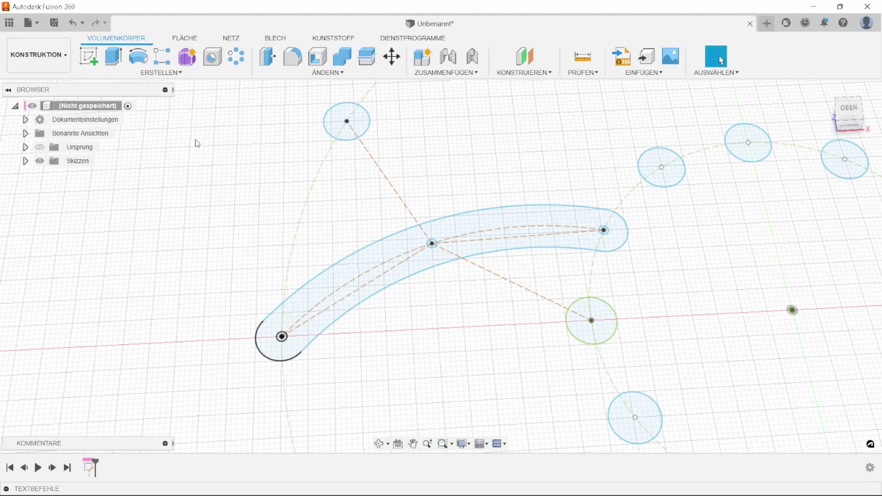
left_click(114, 58)
left_click(259, 335)
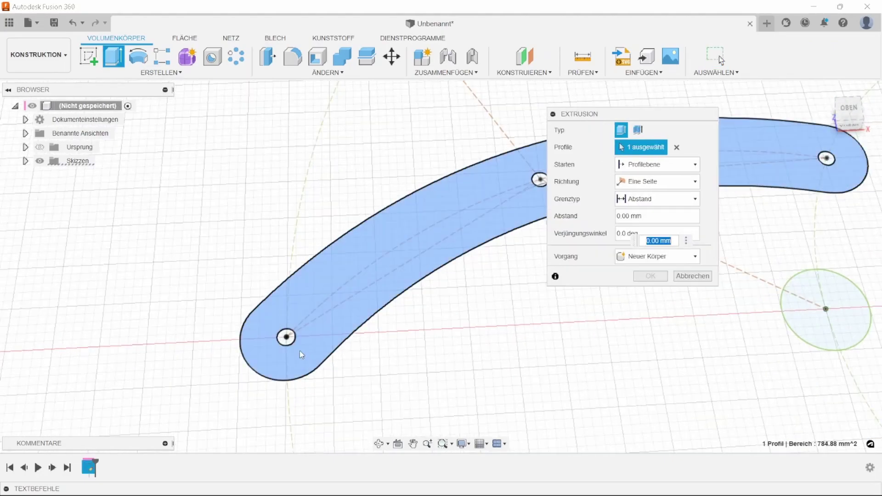
scroll(214, 340, "down", 3)
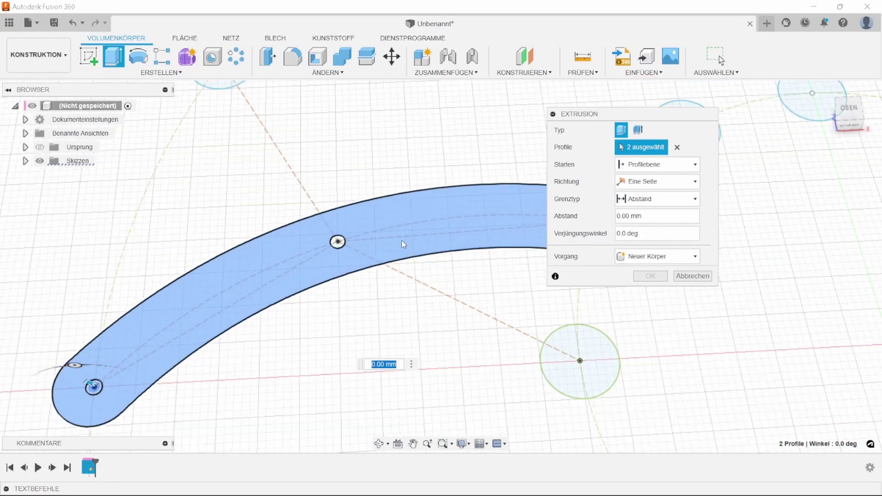
scroll(334, 248, "up", 5)
left_click(334, 248)
scroll(205, 247, "down", 4)
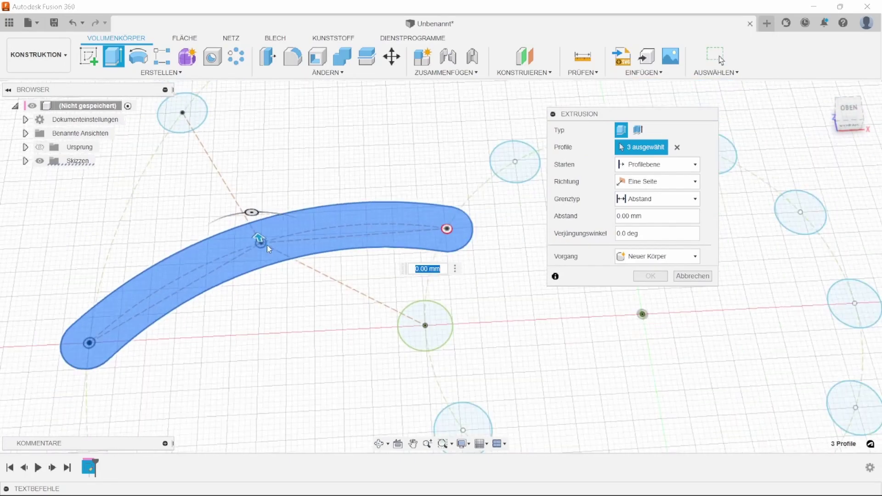
scroll(413, 232, "up", 4)
left_click(410, 228)
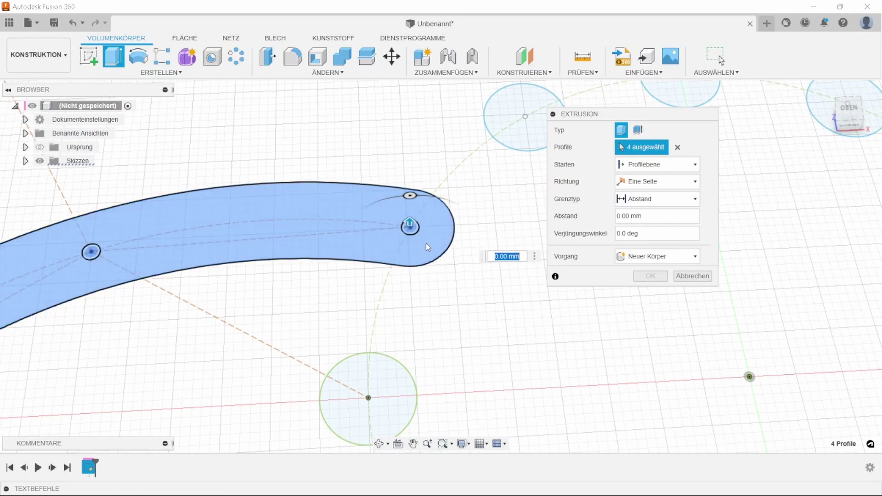
type("10")
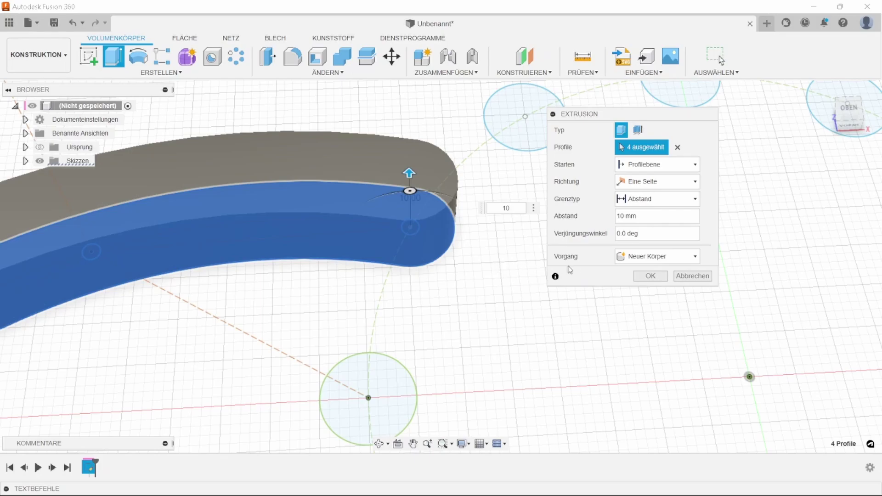
left_click(657, 277)
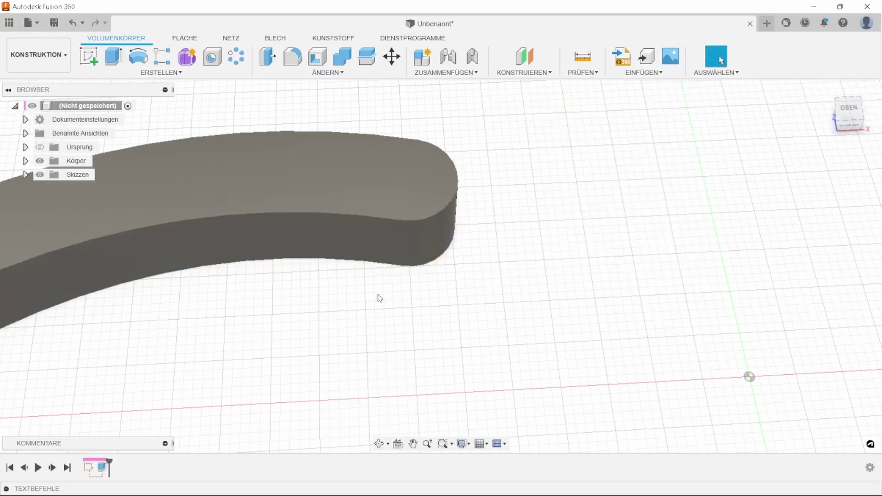
- Re-show Skizze1 and cut 2 mm pin holes 7 mm deep at both arm ends and the pivot
left_click(25, 174)
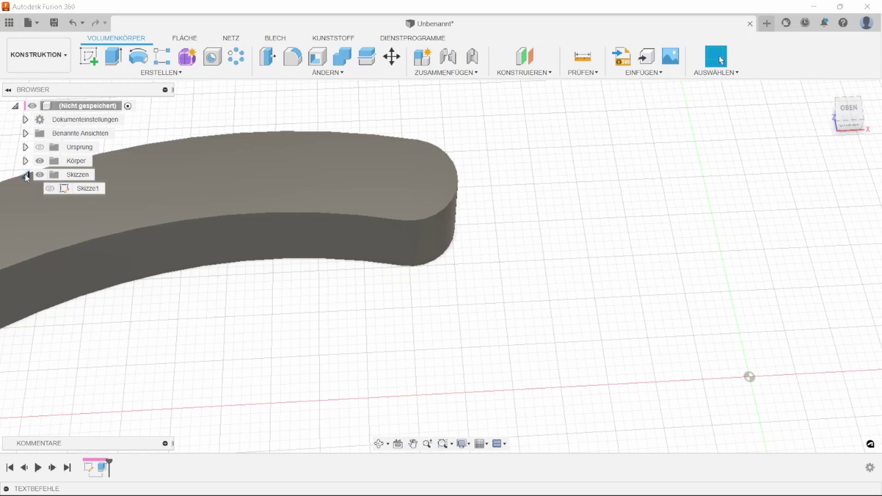
left_click(50, 189)
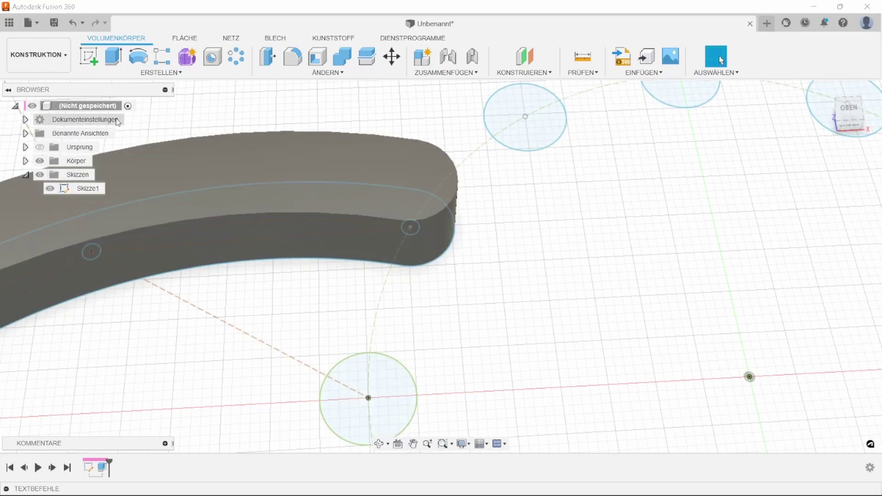
left_click(113, 56)
mouse_move(286, 184)
middle_mouse_down("shift")
mouse_move(280, 229)
mouse_move(347, 259)
middle_mouse_up("shift")
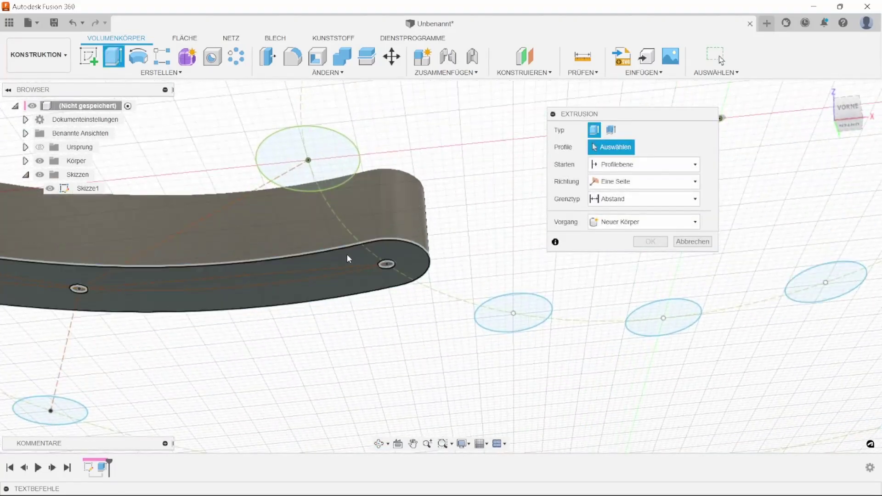
scroll(346, 254, "up", 3)
left_click(414, 270)
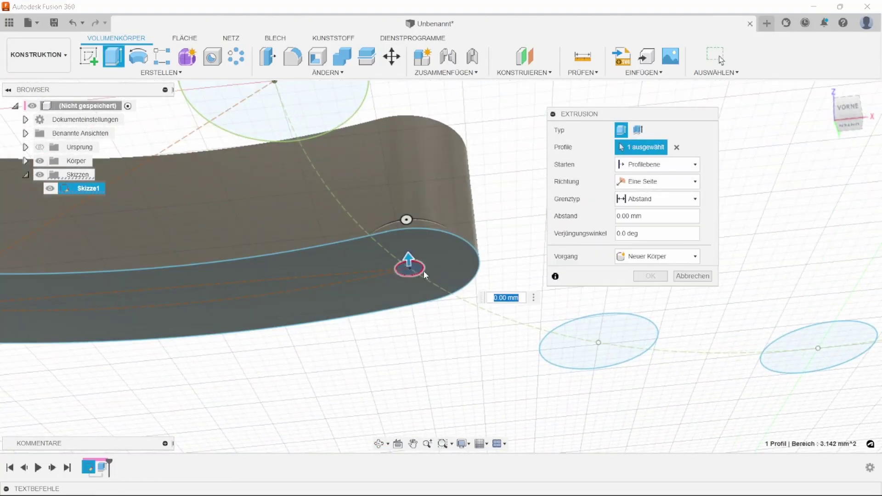
scroll(424, 272, "down", 3)
left_click(212, 290)
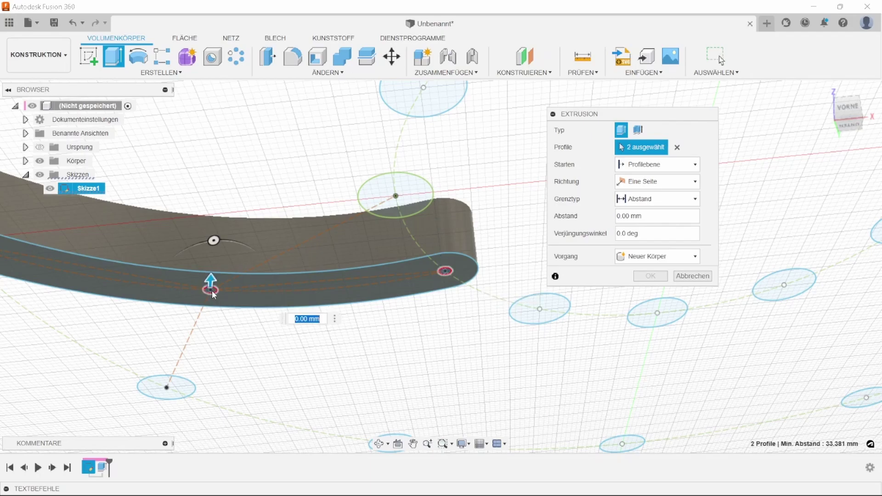
middle_click_drag(212, 290, 363, 298)
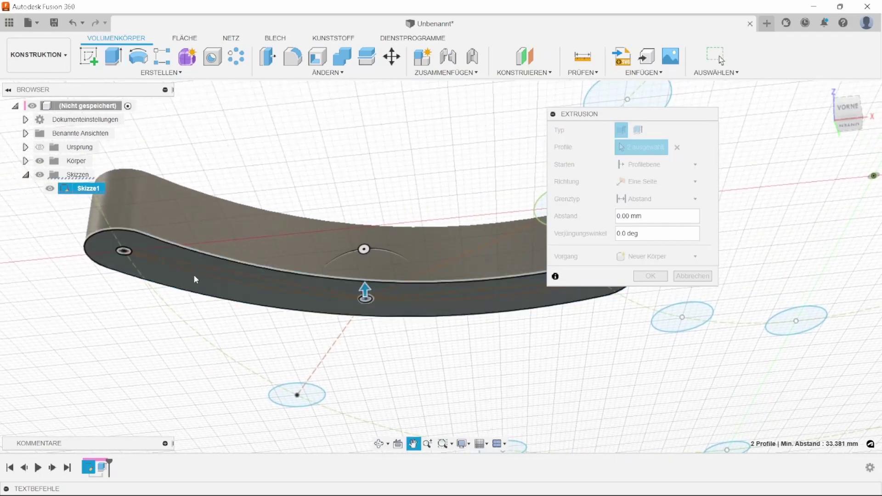
left_click(125, 254)
left_click_drag(125, 238, 131, 192)
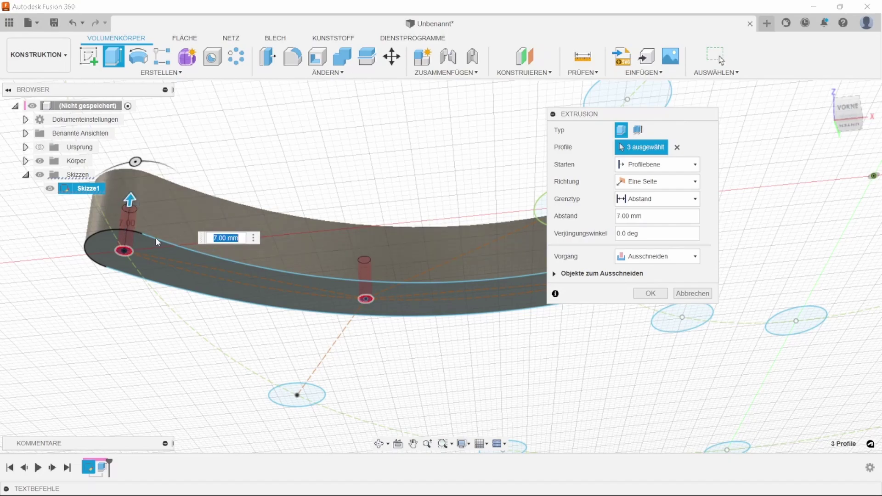
left_click(645, 294)
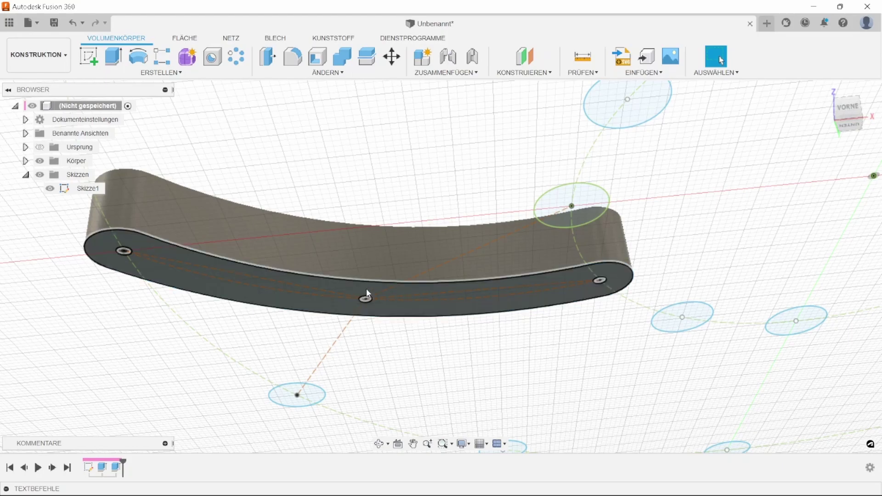
mouse_move(363, 290)
middle_mouse_down("shift")
mouse_move(374, 201)
mouse_move(366, 292)
mouse_move(375, 325)
mouse_move(349, 133)
middle_mouse_up("shift")
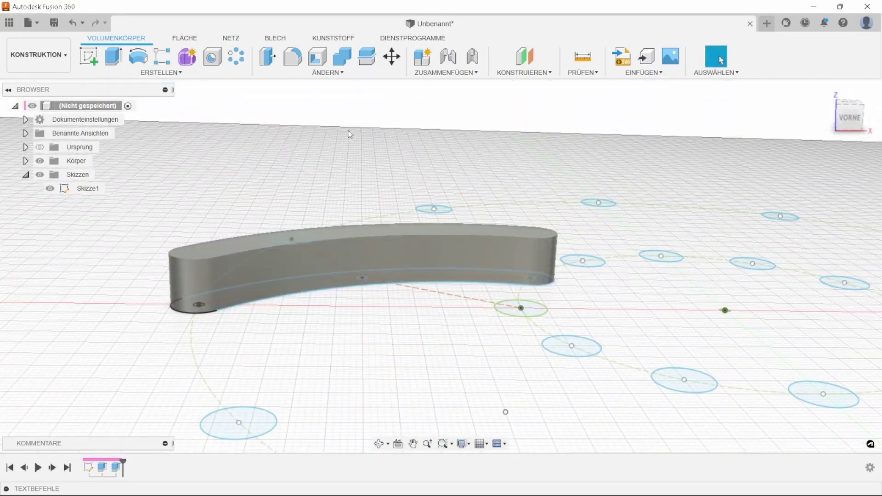
- Chamfer the arm's top and bottom edge chains with an equal 1 mm distance
left_click(327, 72)
left_click(281, 108)
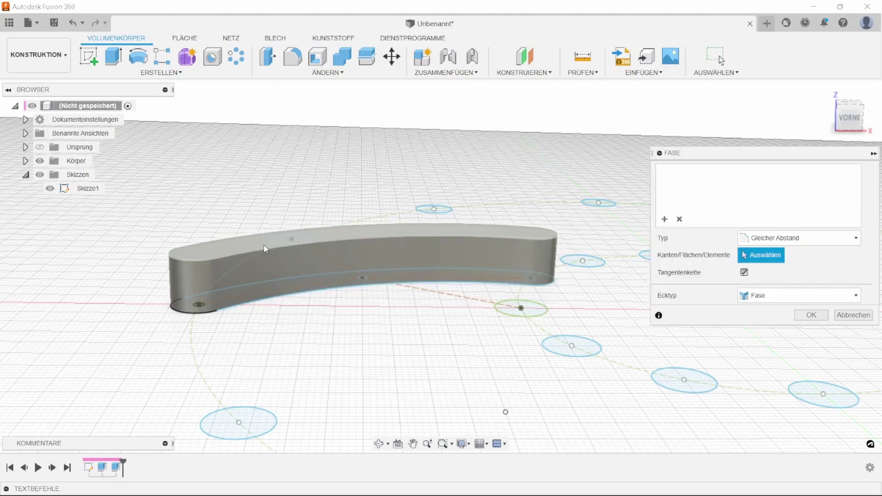
left_click(262, 249)
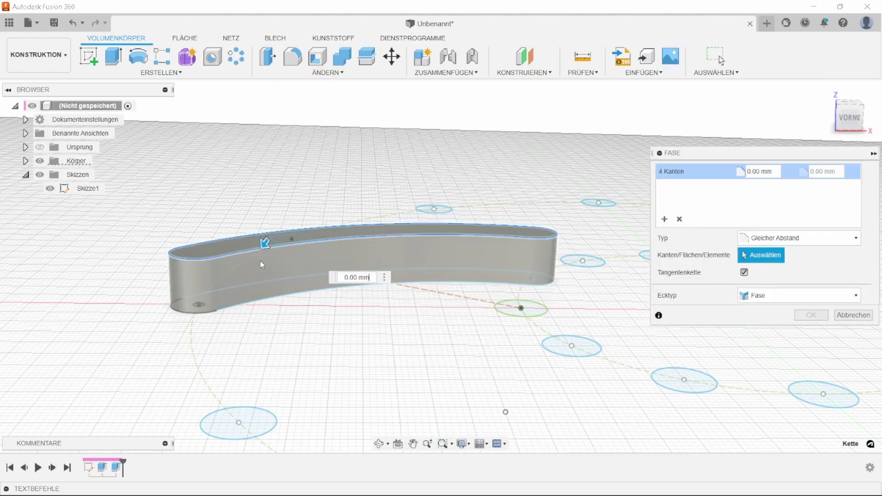
left_click(260, 306)
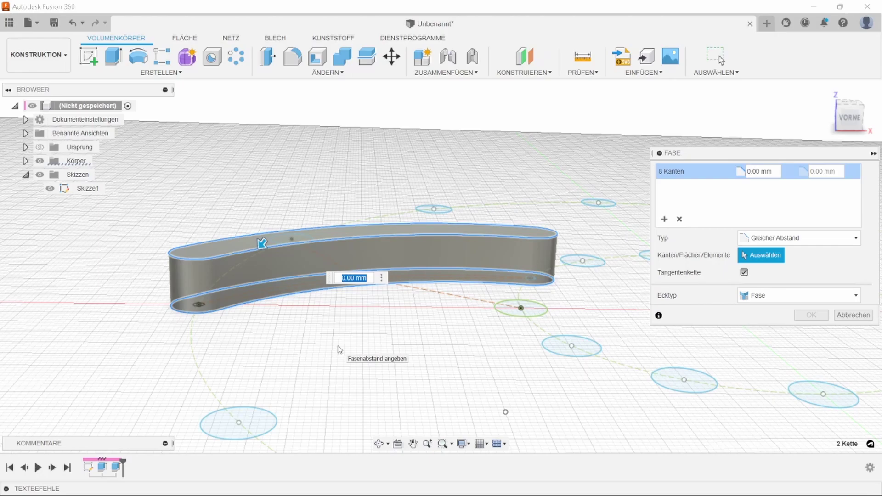
type("1")
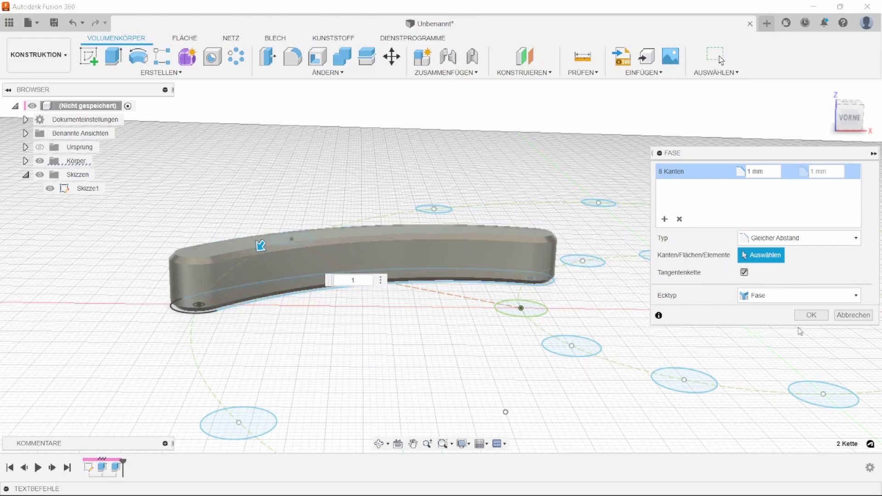
left_click(811, 315)
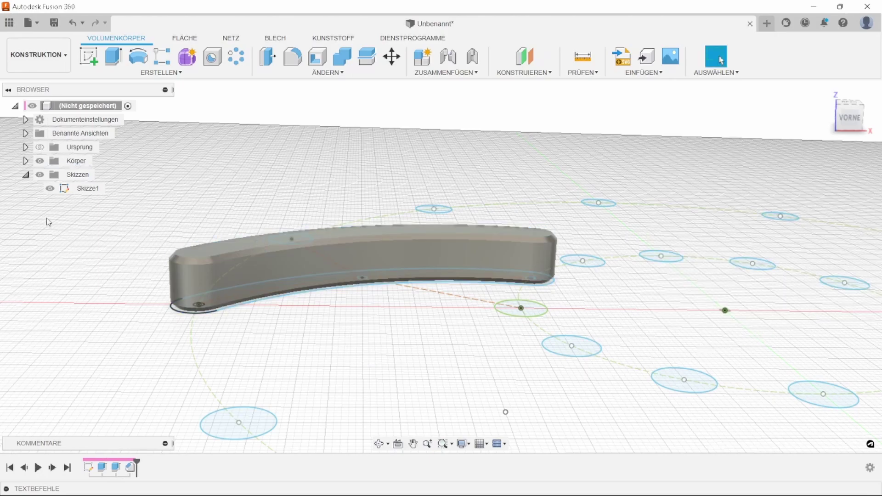
- Hide the chamfered Körper1 body in the browser
left_click(25, 161)
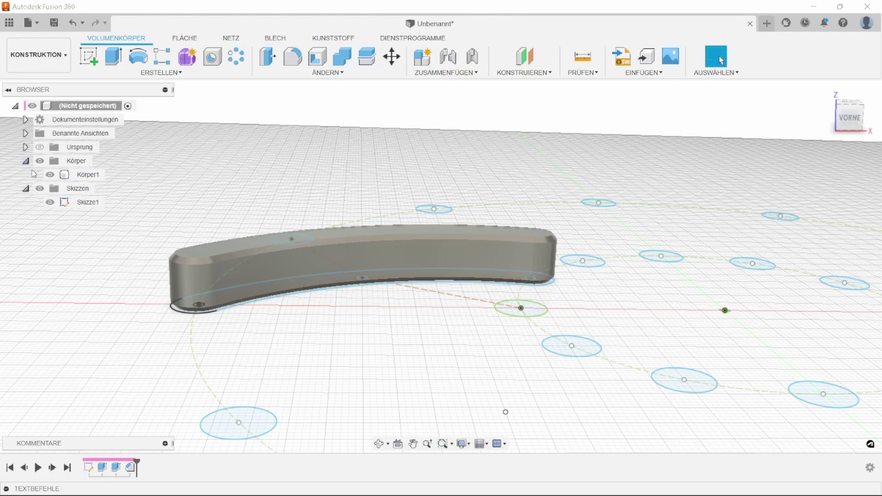
left_click(51, 176)
left_click(50, 175)
middle_click_drag(148, 195, 149, 211, "shift")
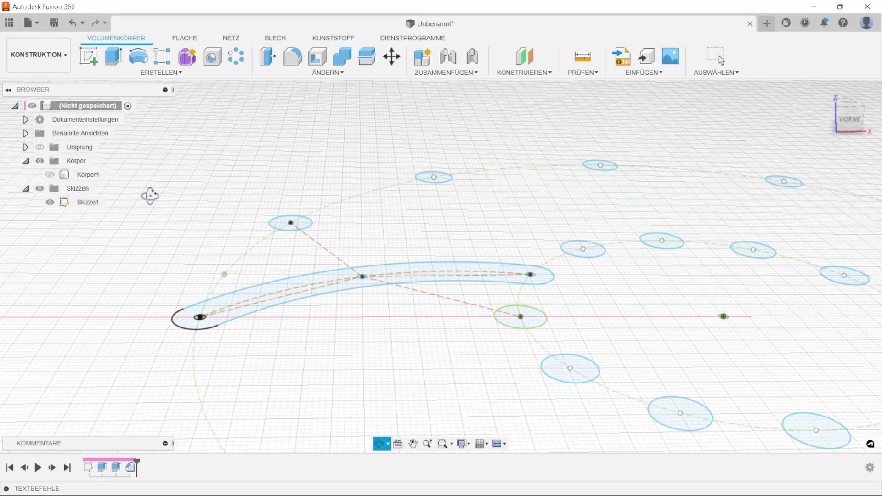
key("Escape")
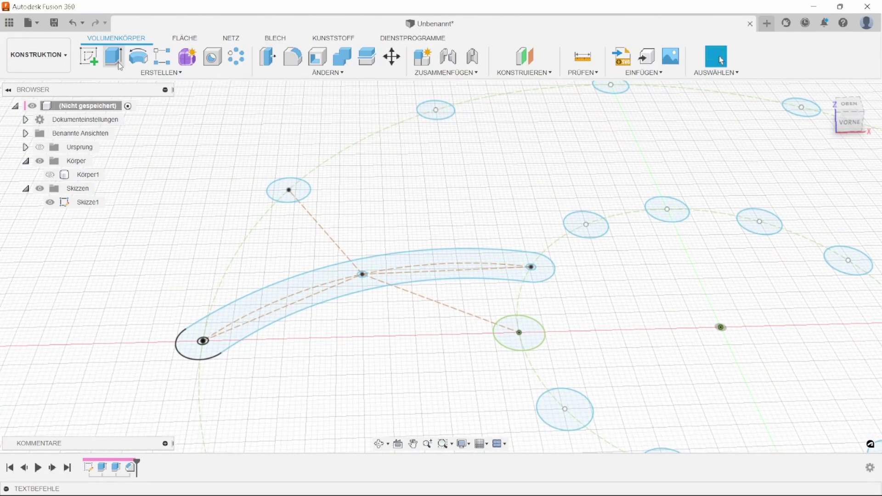
- Extrude the curved arm outline 10 mm as a new body, Körper2
left_click(119, 66)
left_click(193, 348)
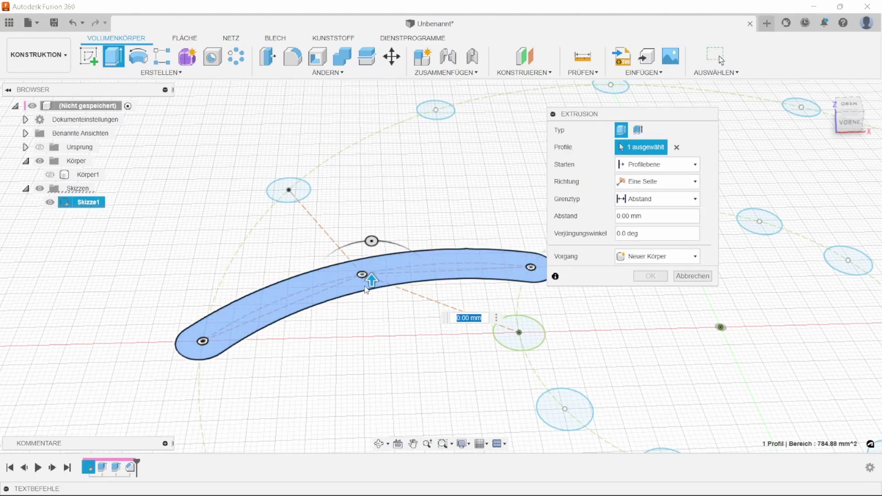
type("4")
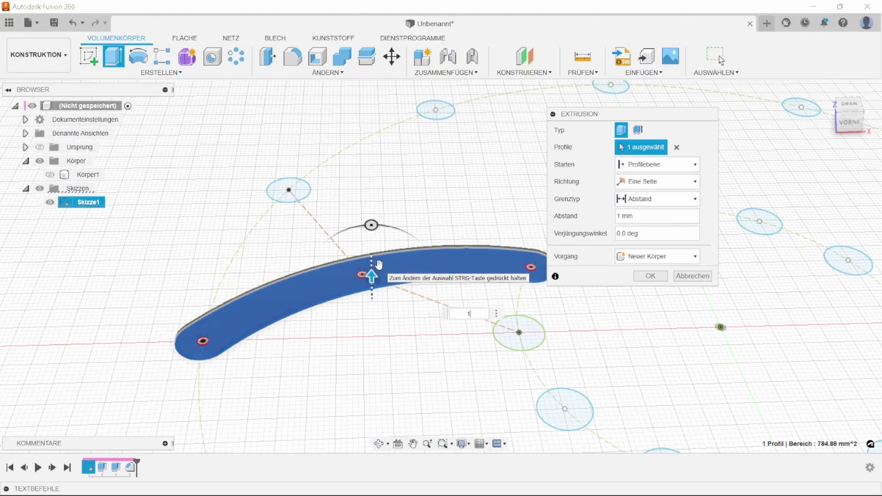
left_click(649, 277)
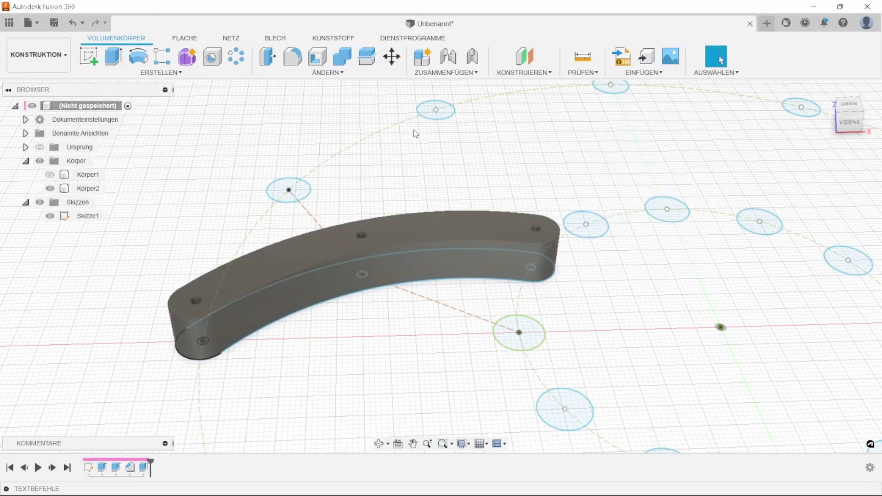
- Offset Körper2's left, middle and right pin-hole faces by -0.5 mm with Press Pull
left_click(268, 56)
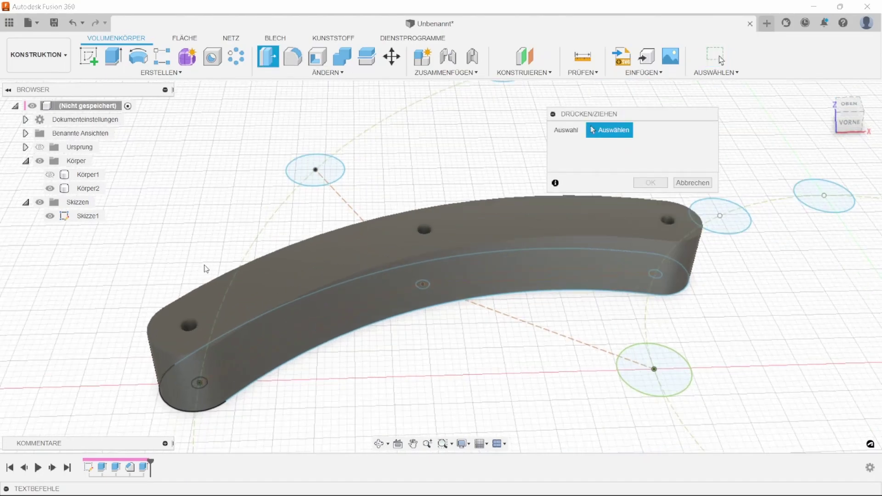
scroll(188, 333, "up", 5)
left_click(183, 338)
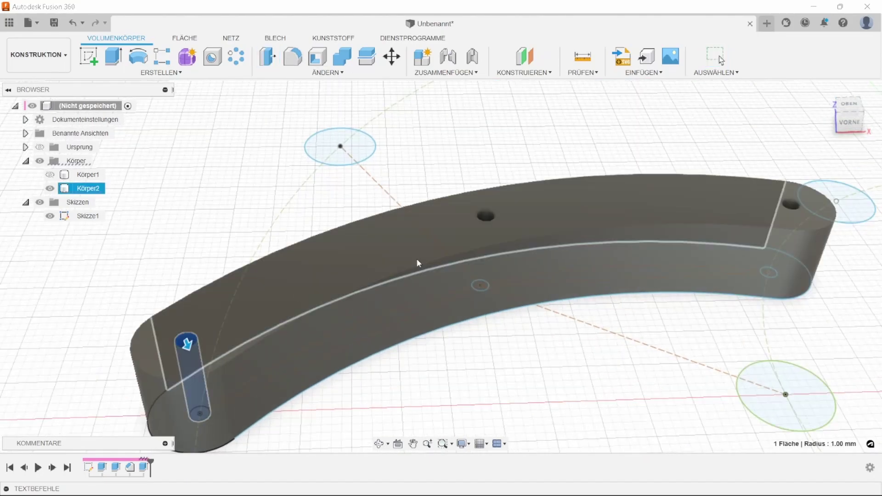
left_click(483, 214)
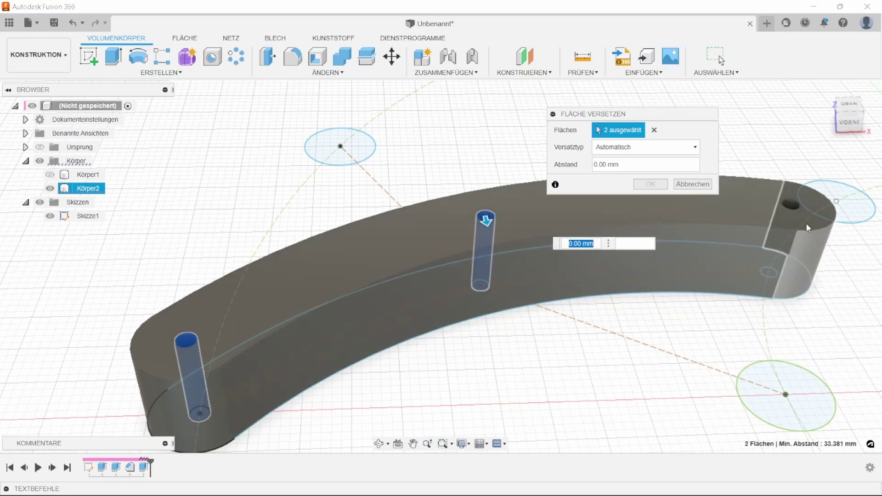
left_click(790, 205)
type("-0.5")
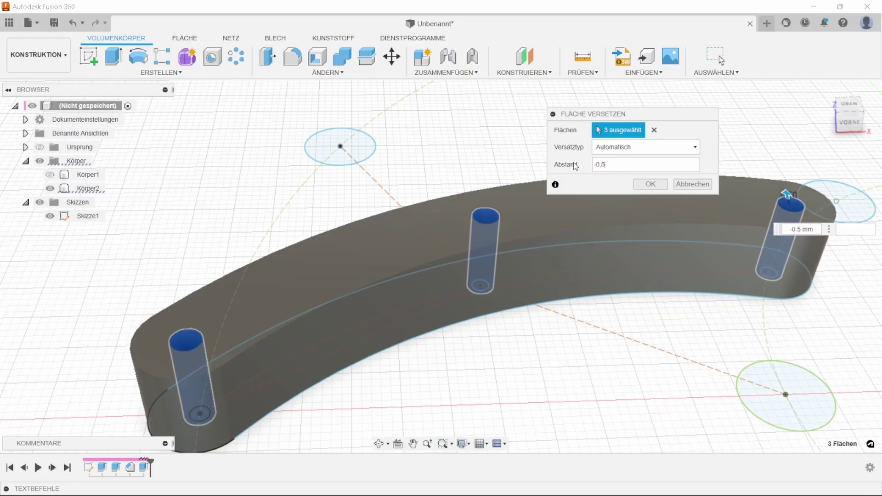
key("Return")
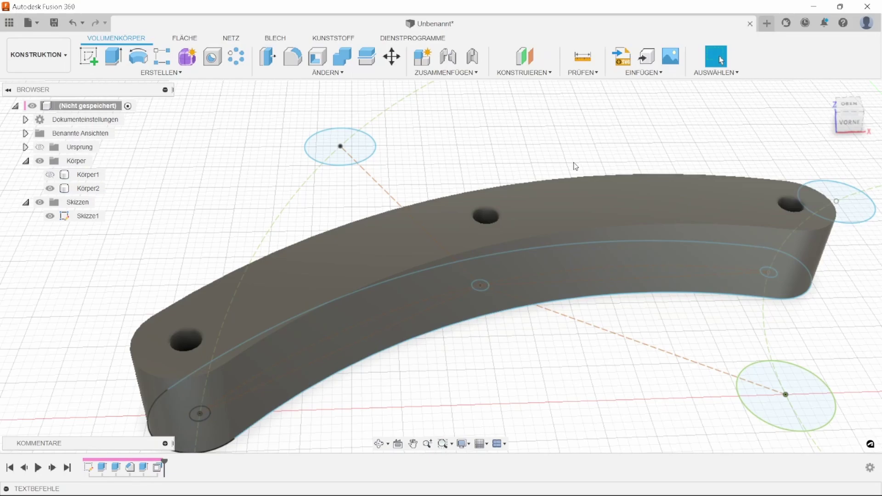
left_click(437, 256)
middle_click_drag(437, 256, 434, 241, "shift")
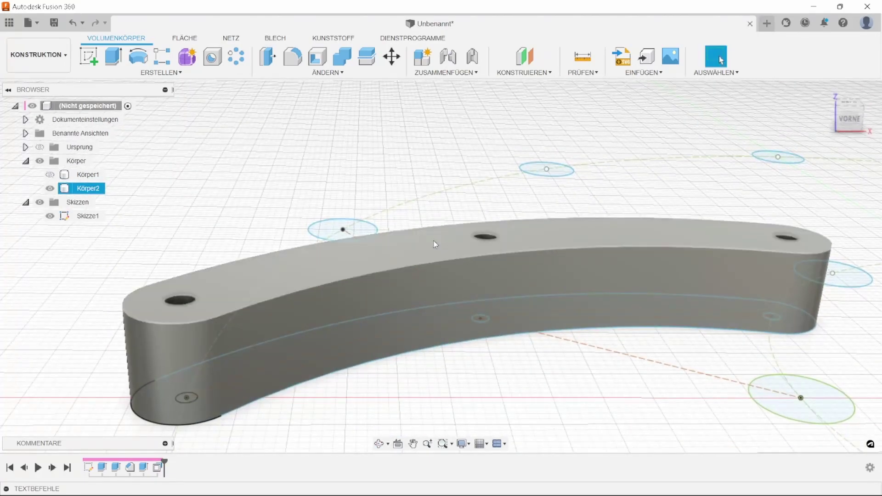
key("Escape")
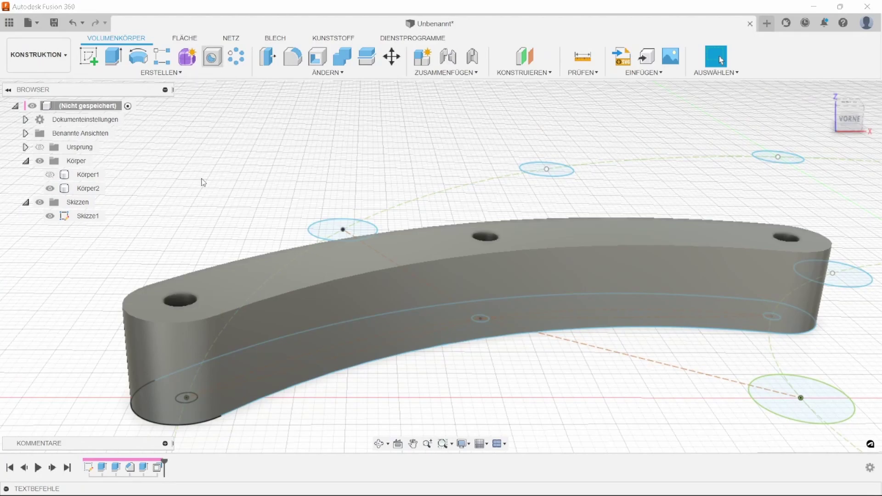
- Add a countersunk hole at the arm's left end, 2 mm deep with 7 mm countersink
left_click(253, 270)
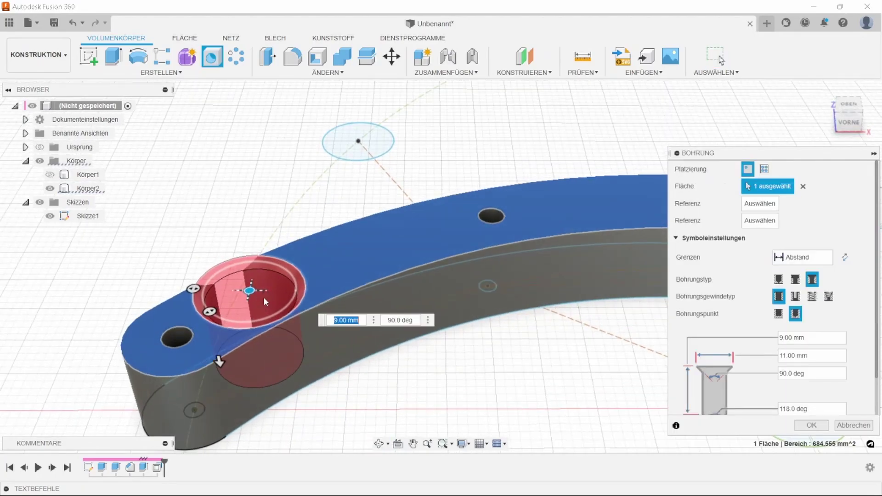
left_click_drag(249, 289, 177, 337)
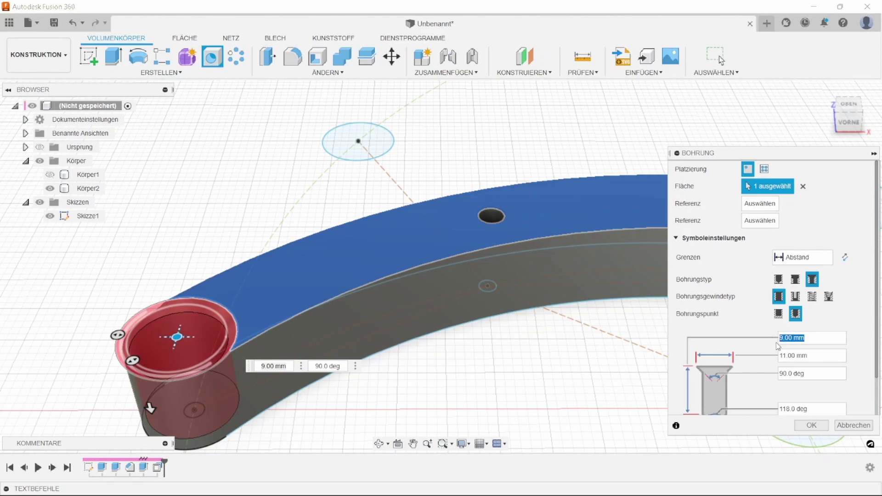
mouse_move(806, 338)
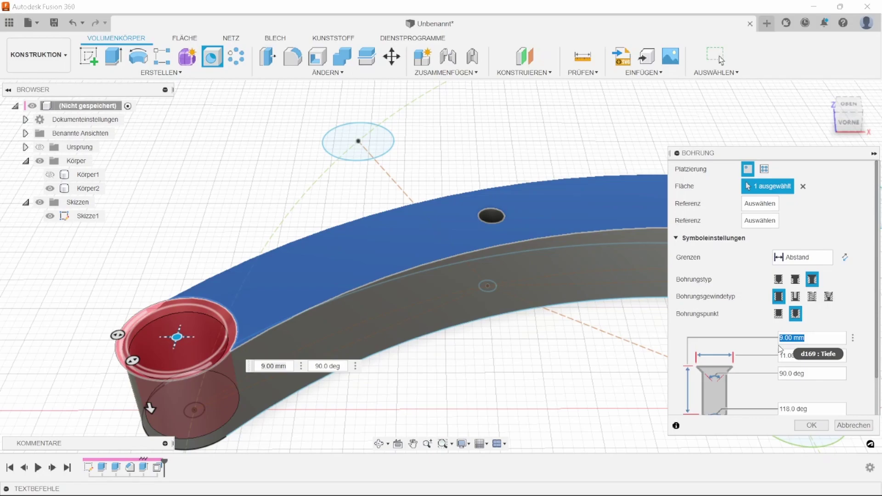
type("2")
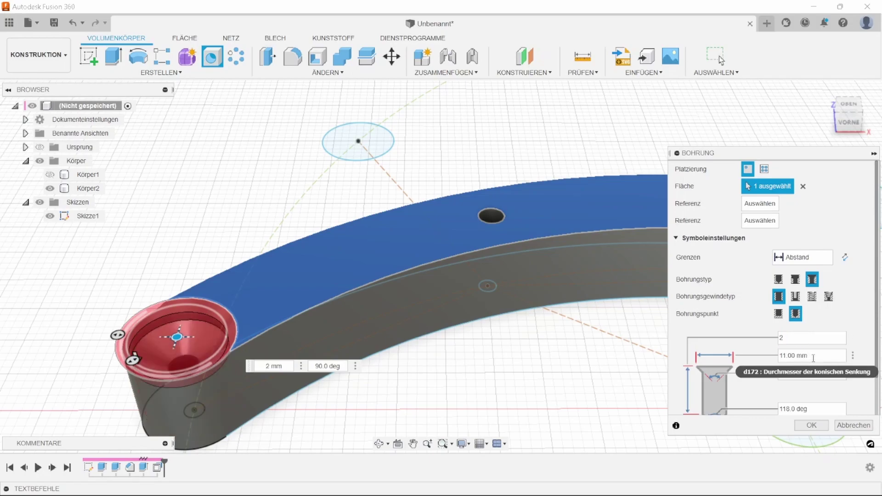
key("Tab")
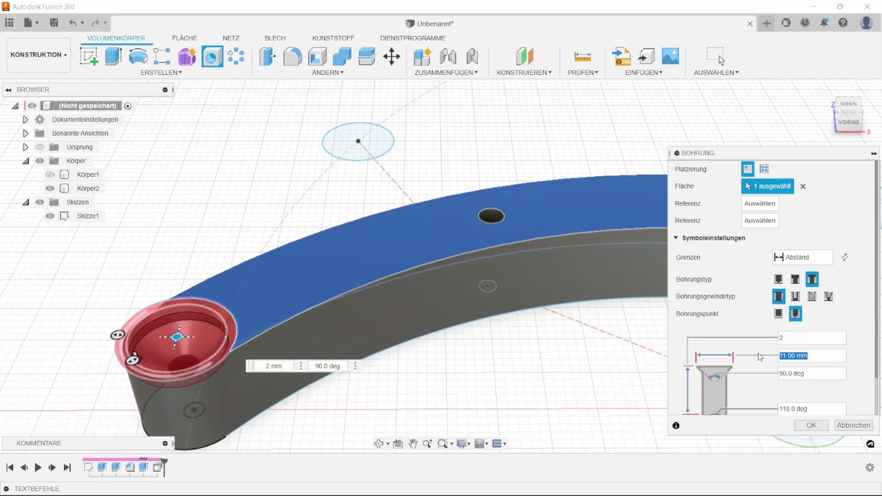
type("7")
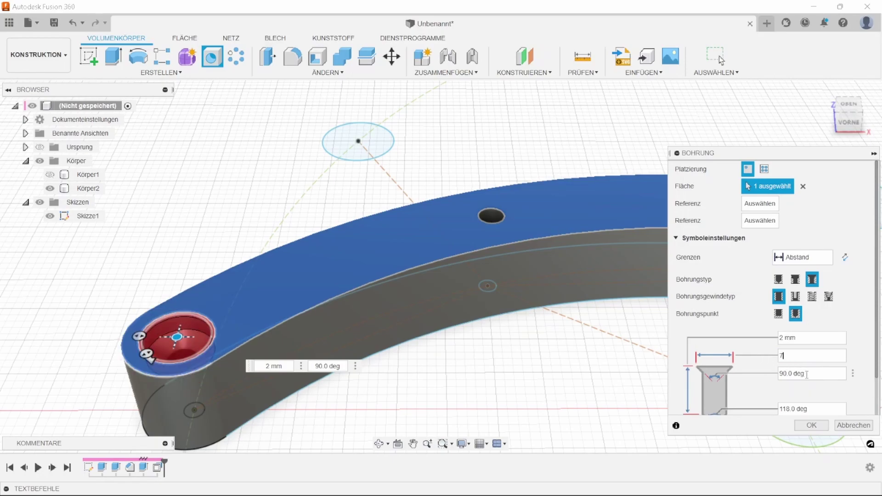
left_click(811, 427)
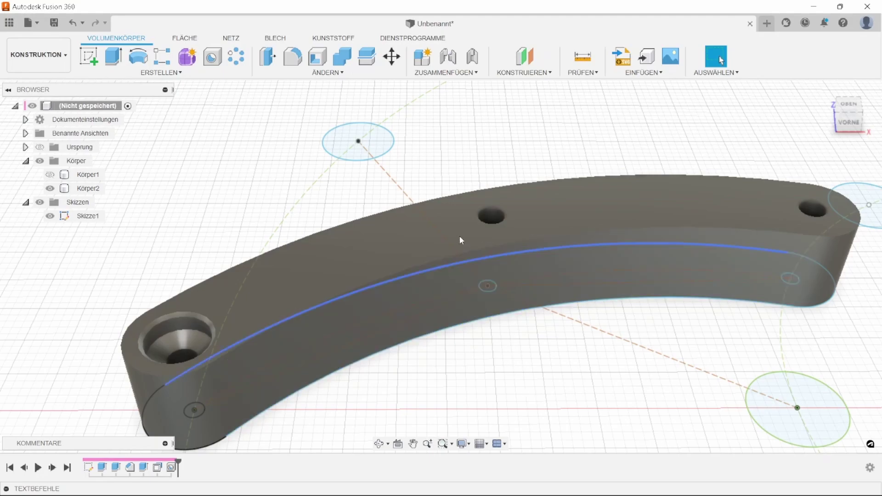
- Add a 2 mm deep countersunk hole at the middle of the arm
left_click(212, 57)
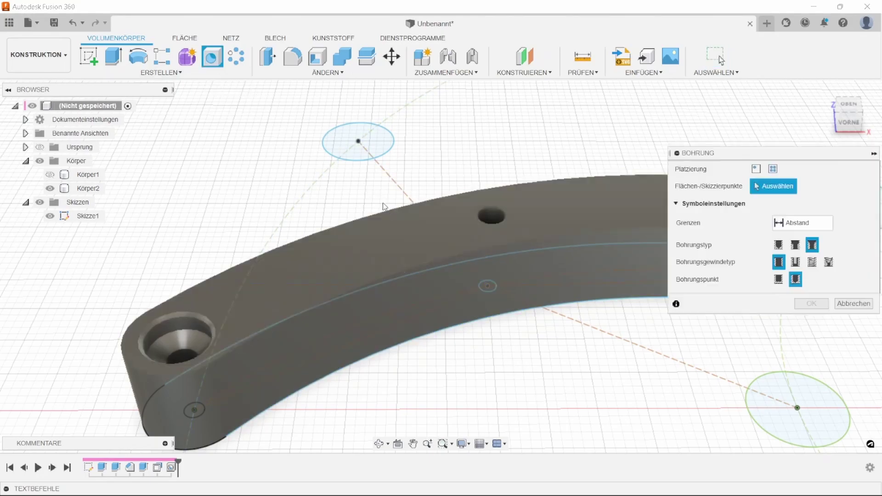
left_click(465, 228)
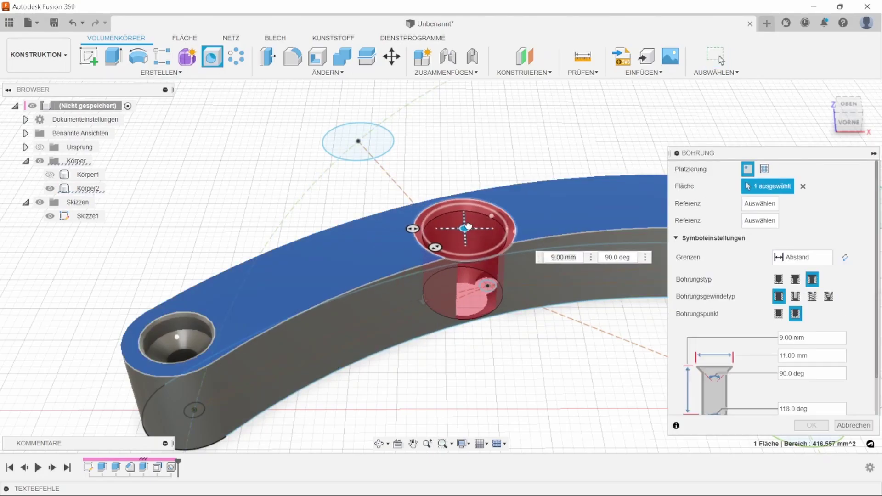
middle_click_drag(583, 203, 411, 204, "shift")
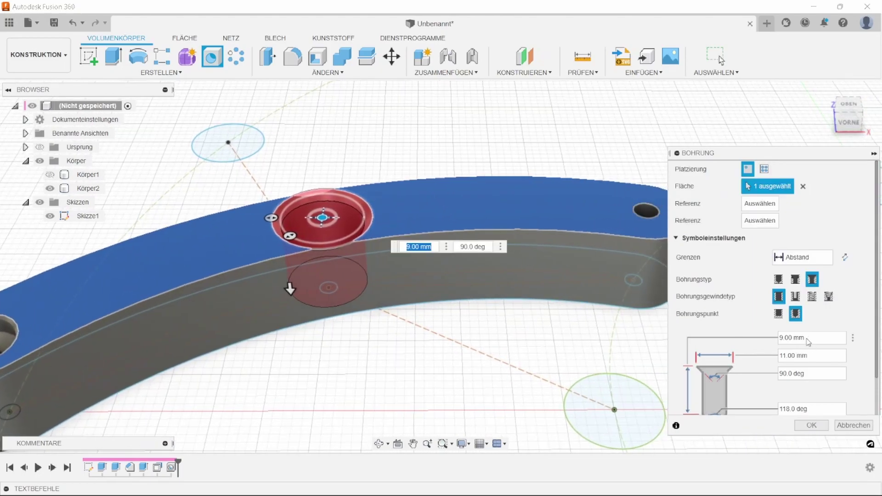
type("2")
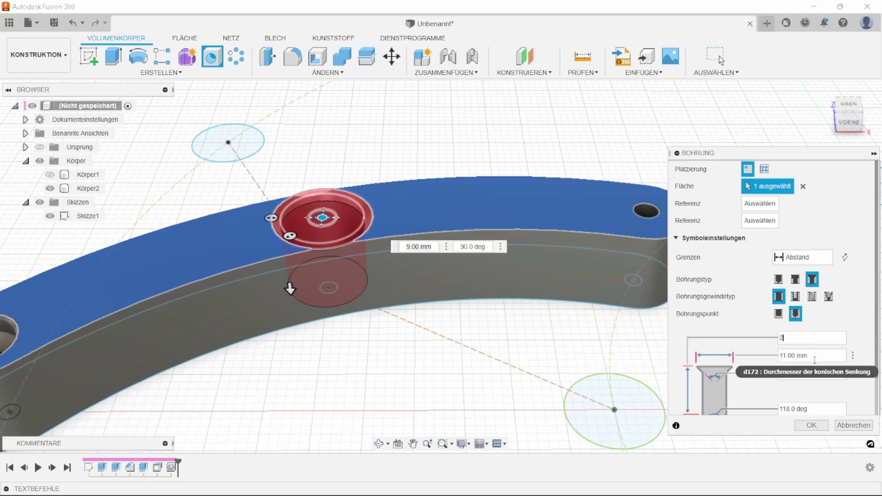
left_click(788, 355)
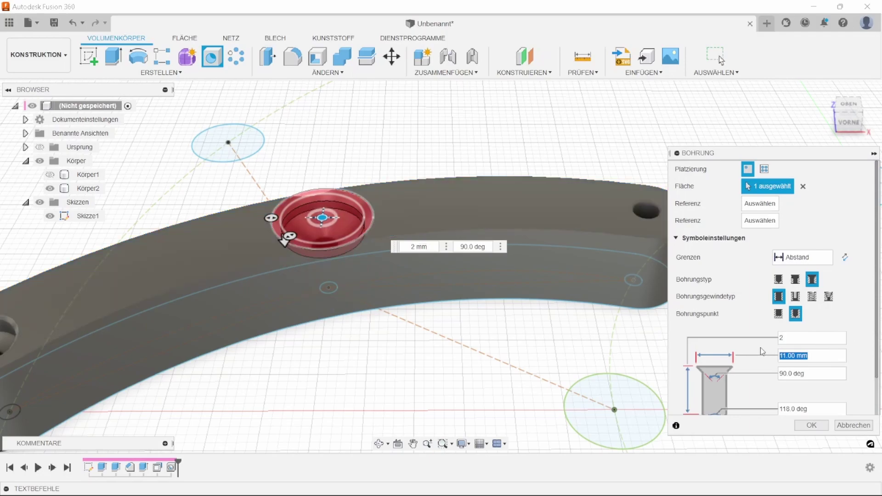
type("7")
left_click(812, 425)
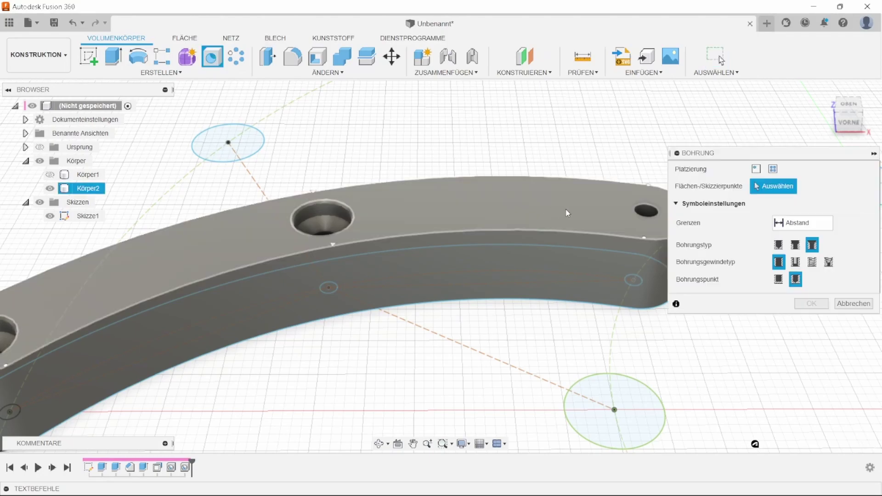
- Add a countersunk hole at the arm's right end, replacing the 12.00 mm countersink value
left_click(566, 208)
left_click_drag(564, 208, 648, 211)
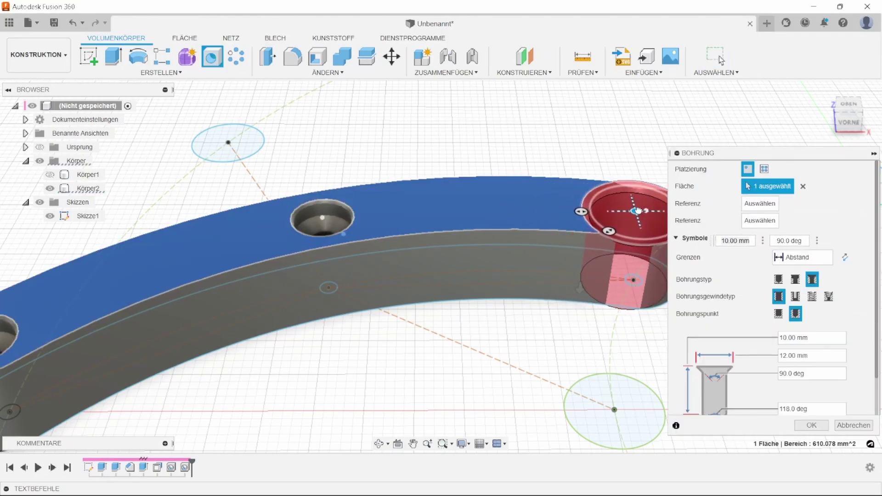
left_click(815, 339)
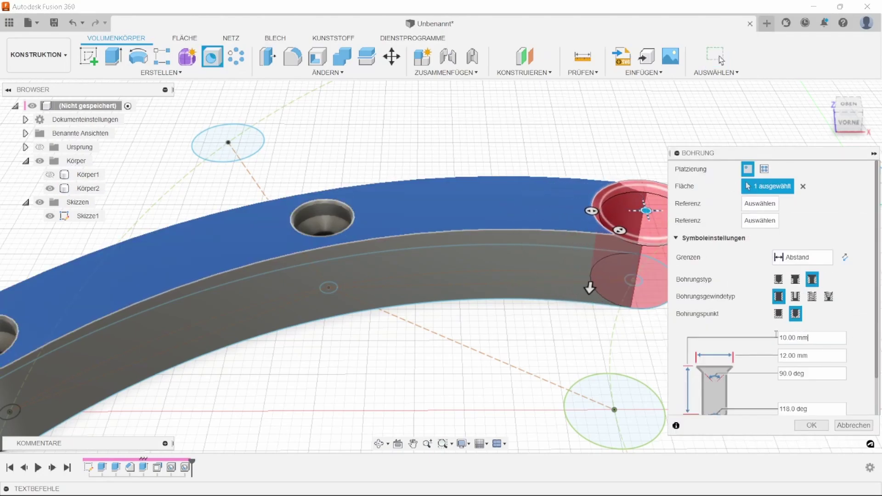
type("2")
left_click(818, 357)
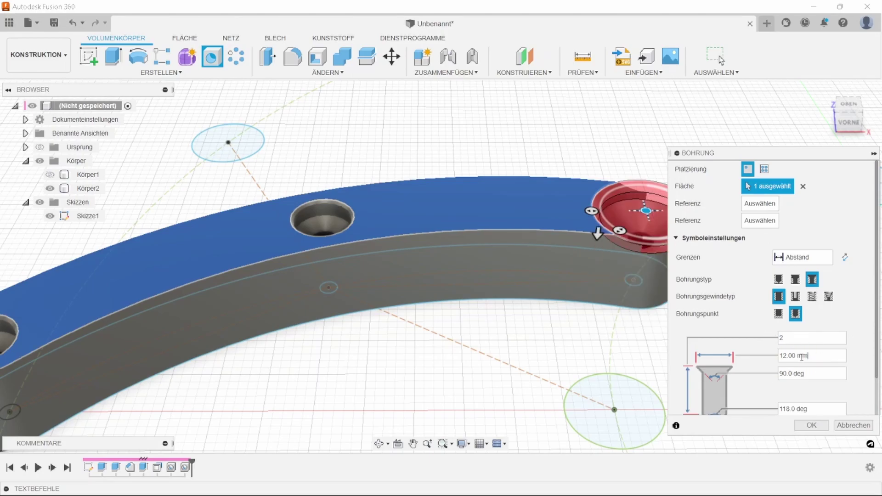
double_click(794, 356)
type("7")
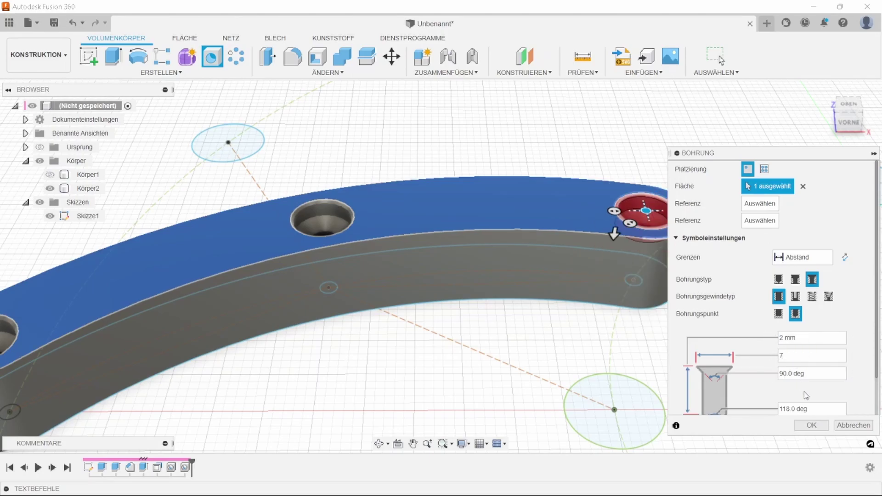
left_click(812, 426)
- Chamfer Körper2's top and bottom outline edges by 1 mm
scroll(631, 359, "down", 3)
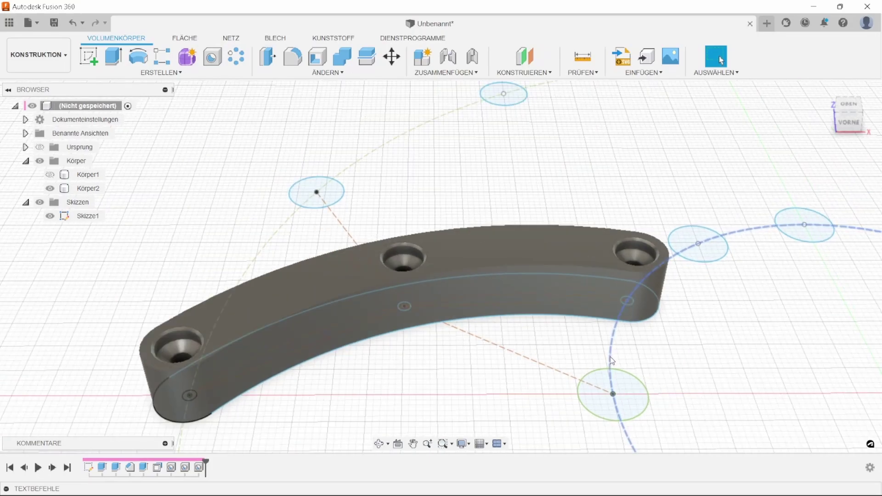
left_click(319, 74)
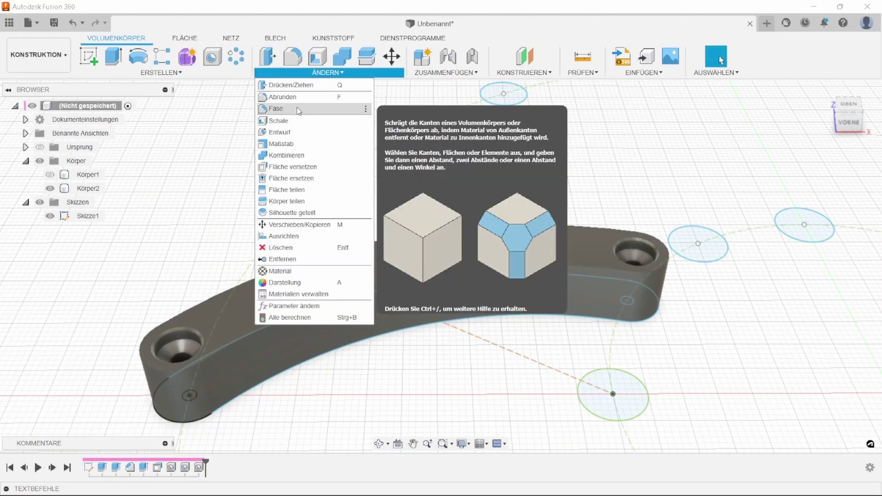
left_click(299, 109)
left_click(283, 271)
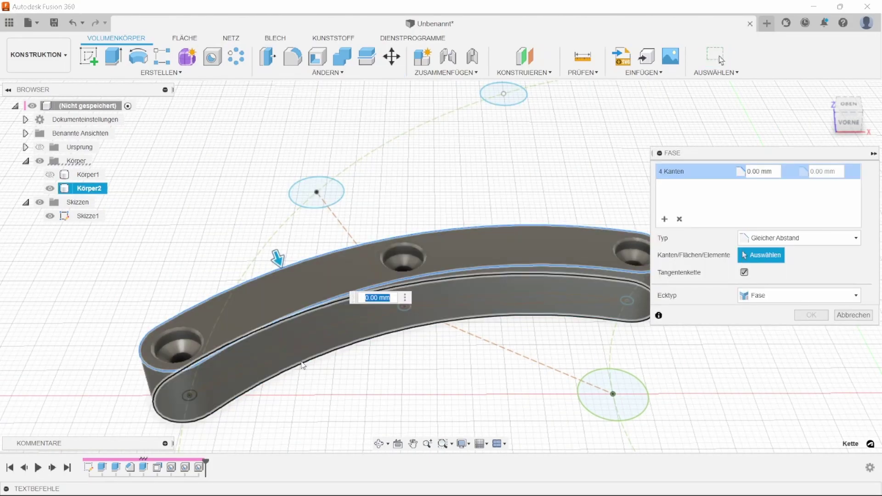
type("1")
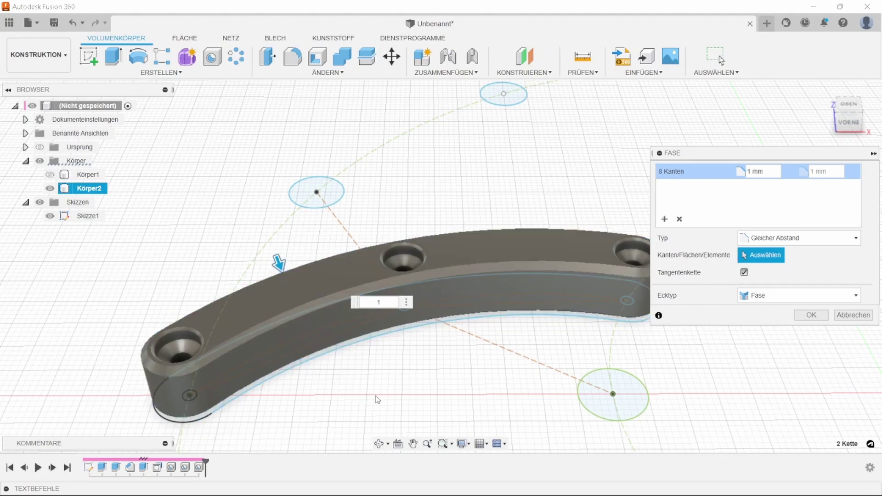
left_click(807, 316)
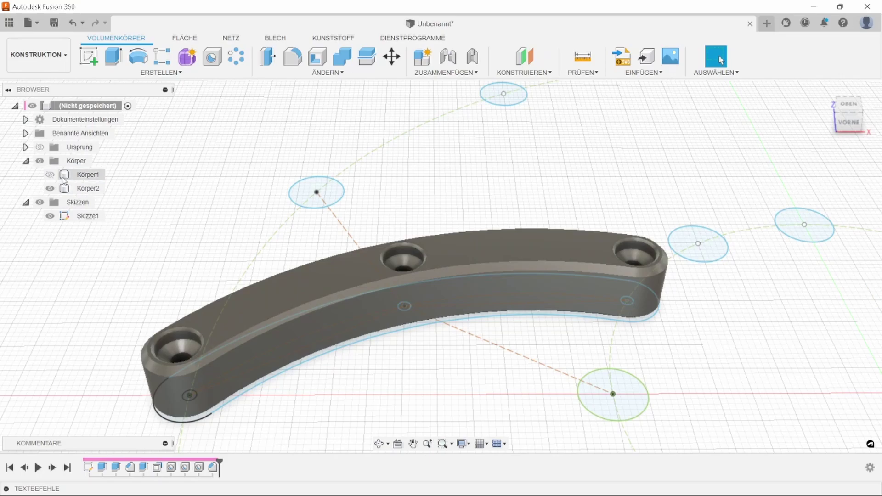
- Show Körper1 again and convert it into component Komponente1:1
left_click(50, 174)
left_click(88, 175)
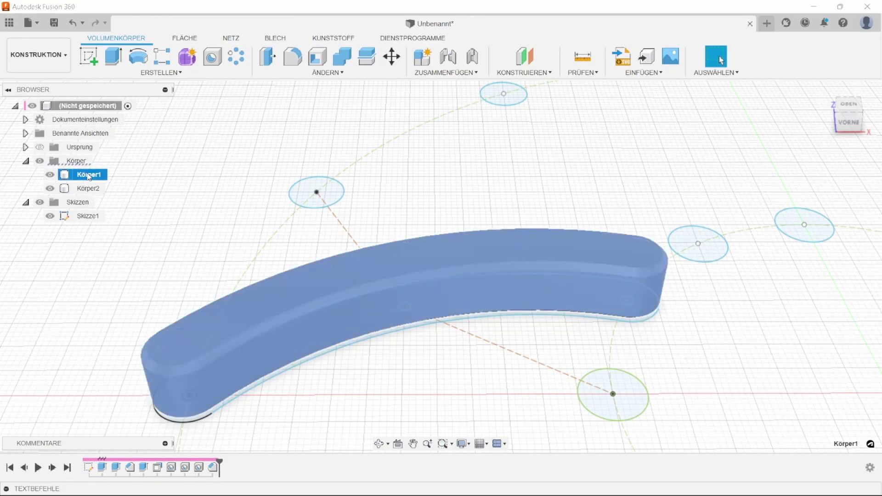
right_click(88, 175)
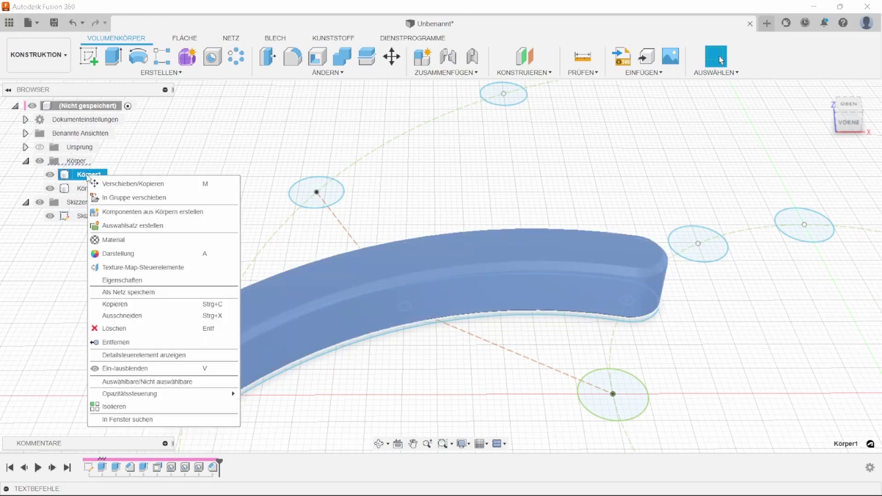
left_click(106, 211)
- Convert Körper2 into Komponente2:1 and zoom out to the whole layout
left_click(88, 175)
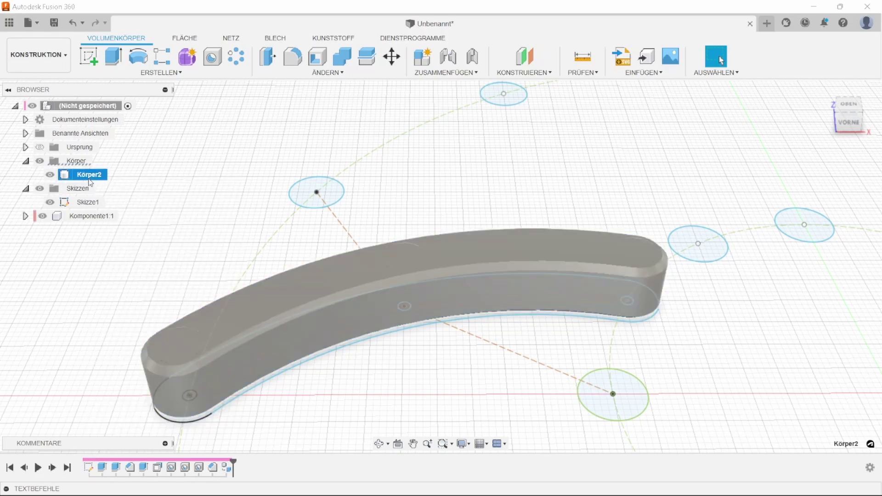
right_click(90, 178)
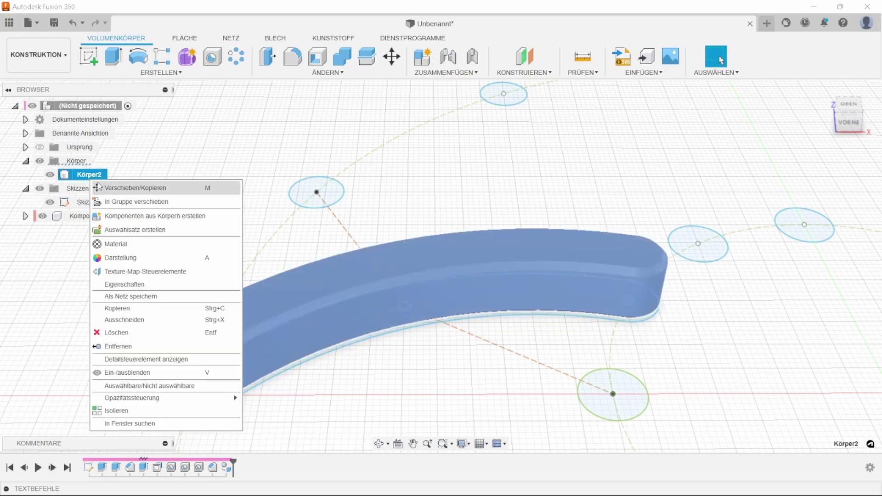
left_click(137, 216)
scroll(252, 205, "down", 3)
mouse_move(253, 205)
middle_mouse_down()
mouse_move(266, 221)
mouse_move(256, 175)
mouse_move(290, 287)
mouse_move(276, 242)
mouse_move(343, 233)
middle_mouse_up()
scroll(275, 241, "down", 3)
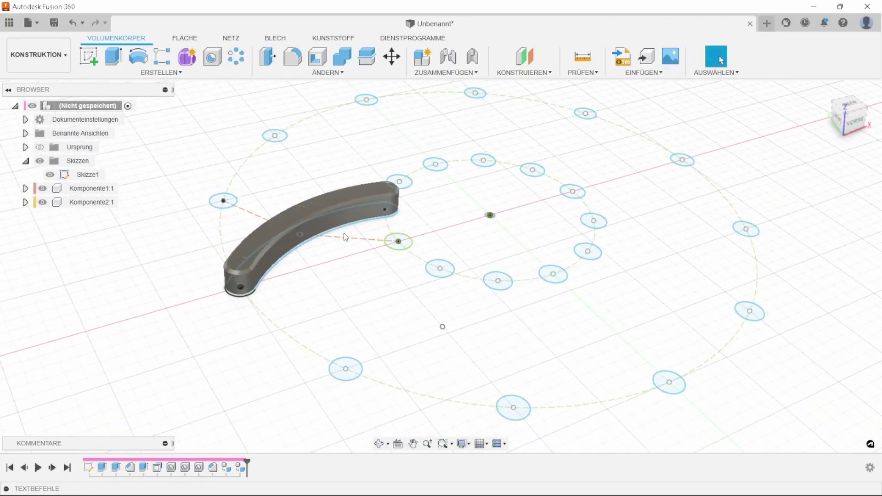
- Pattern Komponente1:1 twelve times in a full circle around the vertical centre axis
left_click(92, 189)
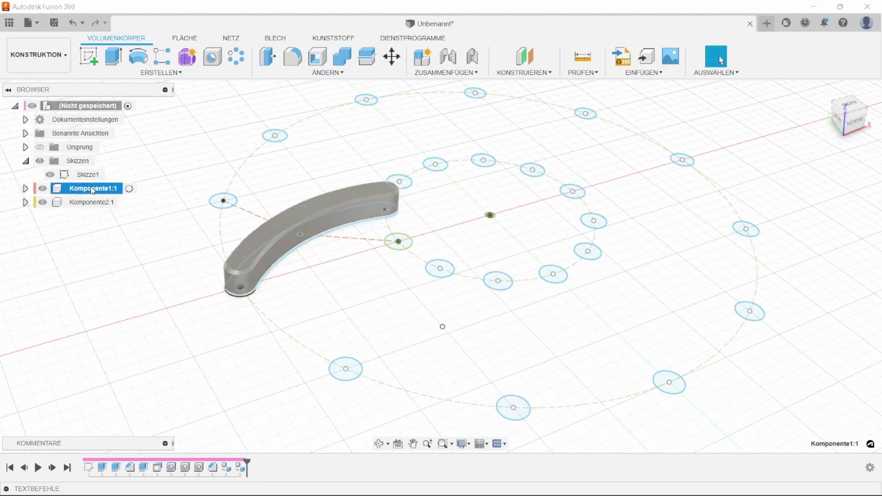
left_click(239, 65)
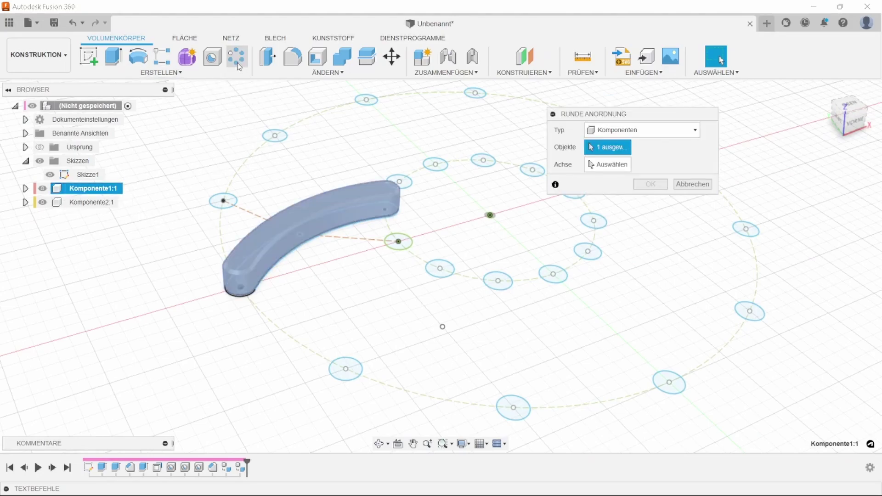
left_click(604, 170)
left_click(495, 197)
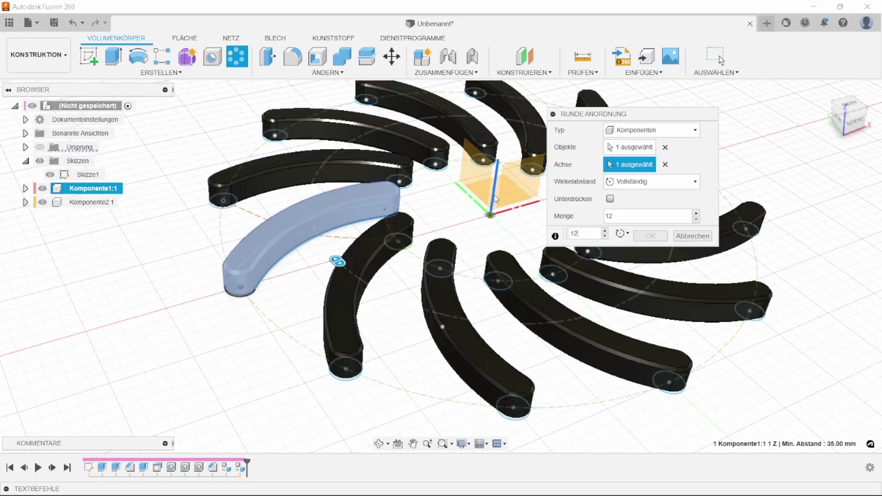
scroll(373, 256, "down", 1)
scroll(373, 256, "down", 1)
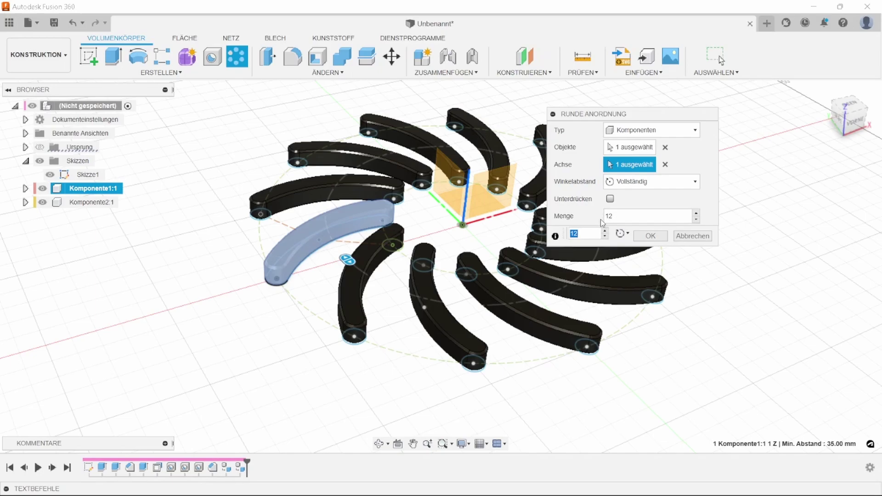
- Confirm the twelve-copy circular pattern and select Komponente2:1
left_click(651, 237)
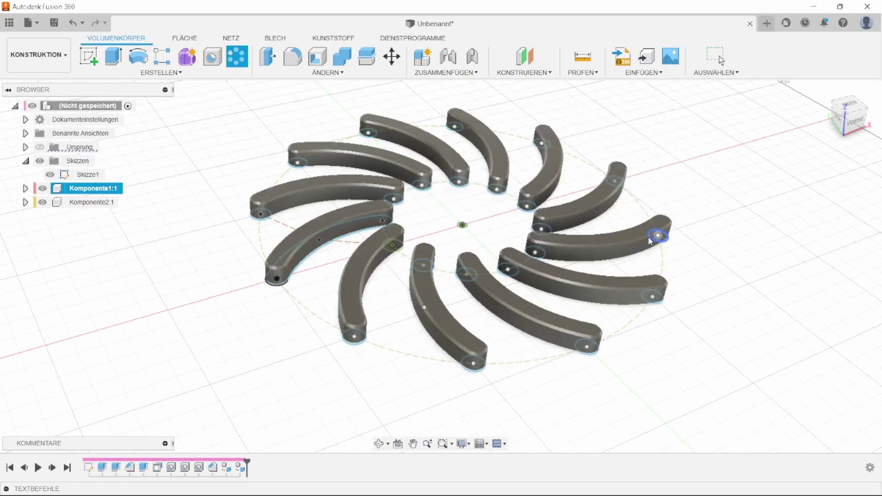
middle_click_drag(269, 248, 281, 265)
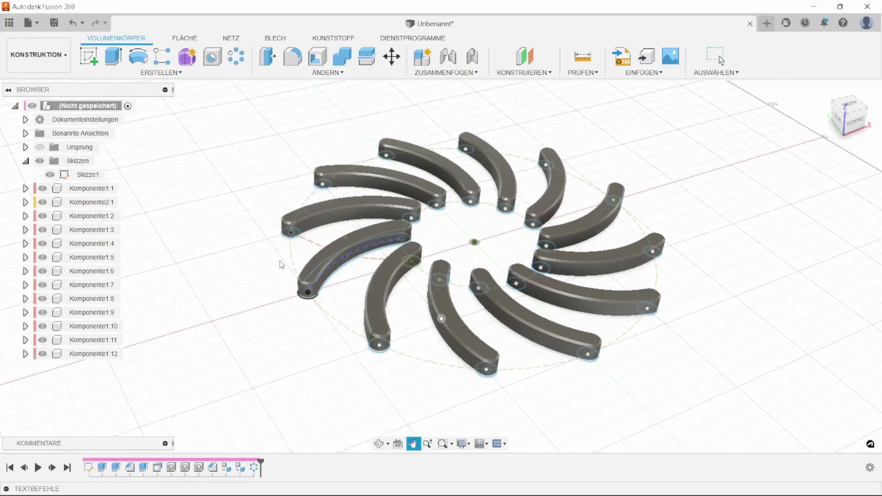
left_click(108, 203)
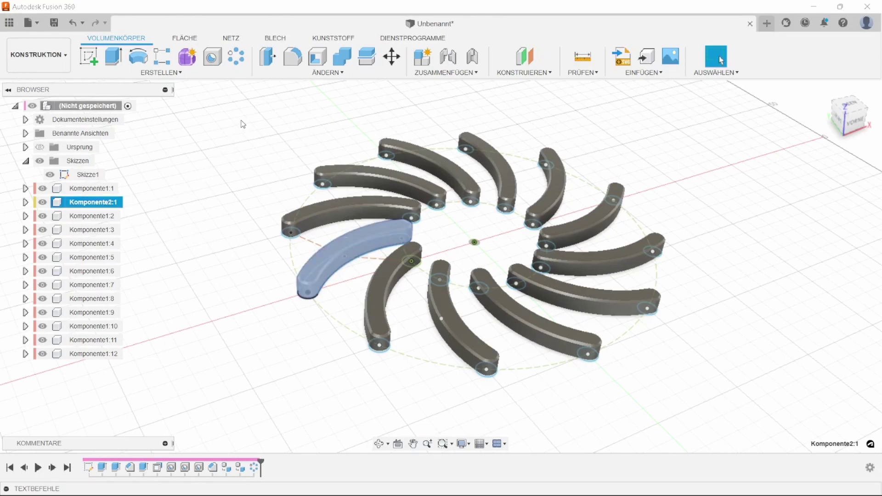
- Flip Komponente2:1 by 180° and move it 20 mm along Z
left_click(392, 57)
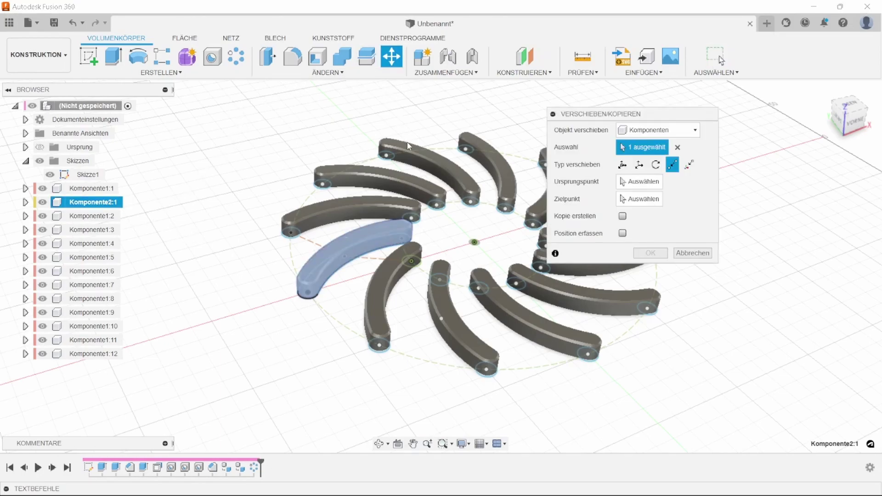
left_click(622, 164)
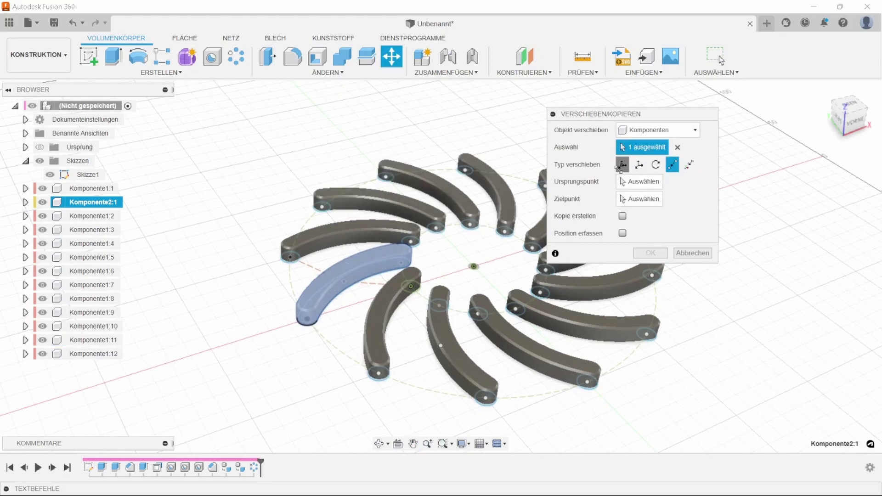
mouse_move(482, 209)
middle_mouse_down("shift")
mouse_move(507, 216)
mouse_move(500, 205)
middle_mouse_up("shift")
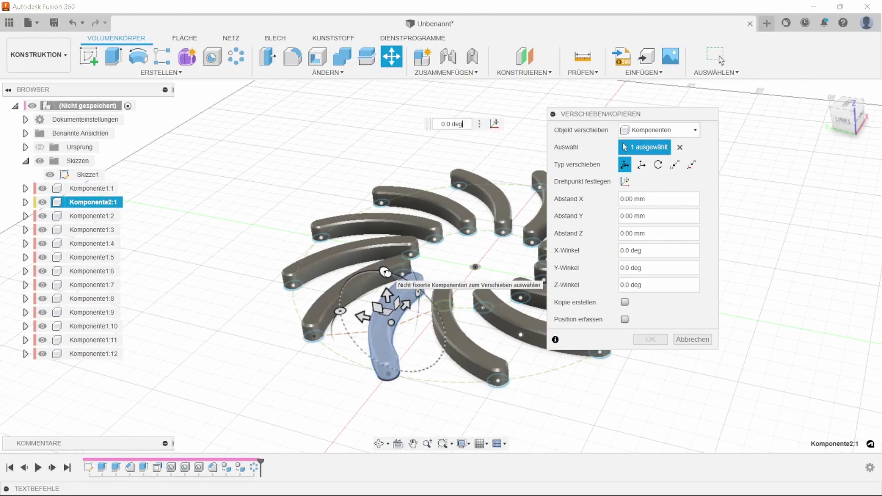
left_click_drag(385, 272, 389, 352)
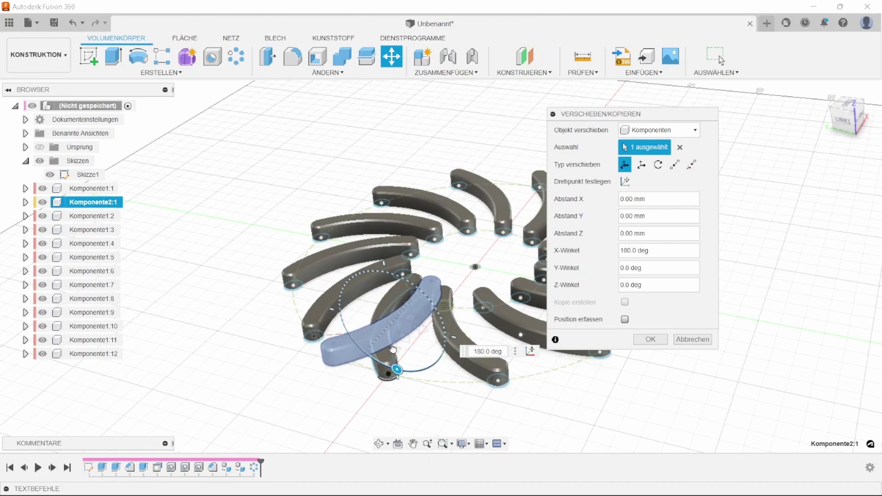
middle_click_drag(434, 296, 408, 255)
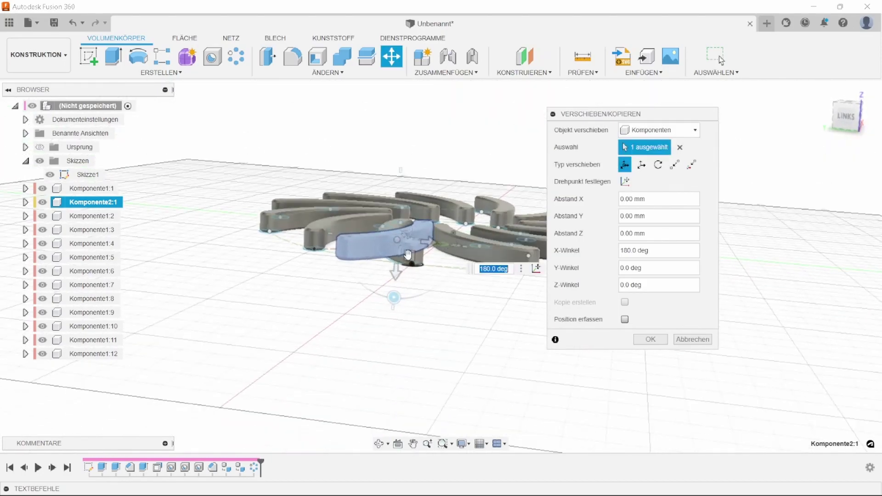
left_click_drag(396, 275, 394, 306)
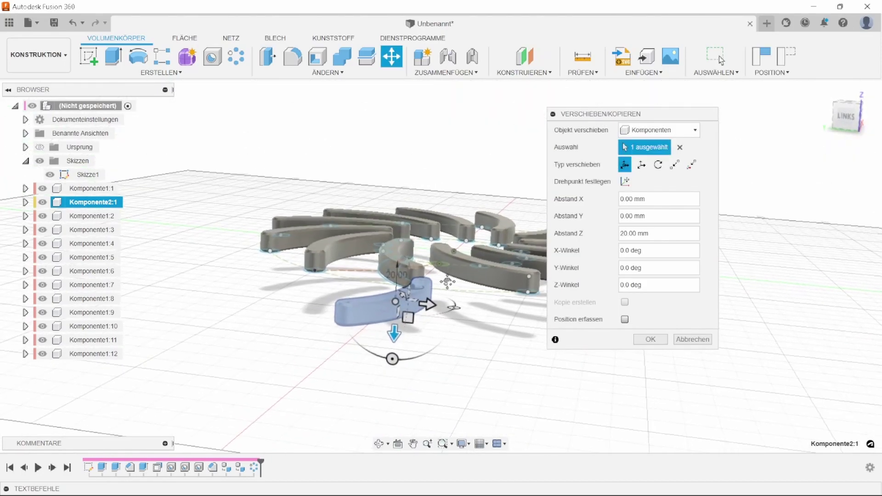
middle_click_drag(439, 259, 410, 247, "shift")
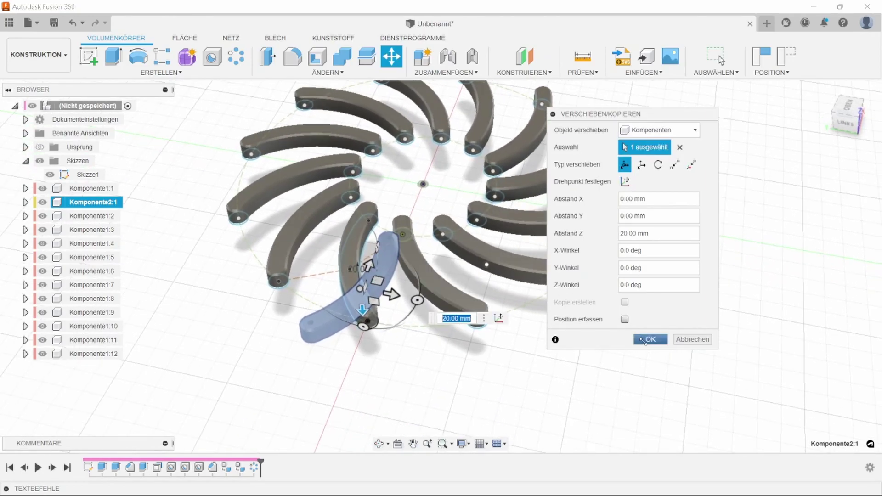
left_click(645, 341)
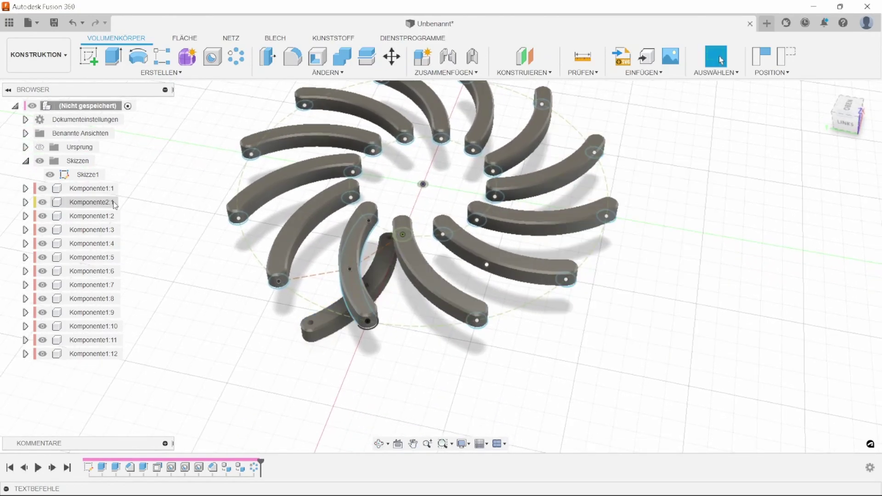
- Select curved arms Komponente1:1 through Komponente1:12 in the browser and apply Fixieren
left_click(95, 190)
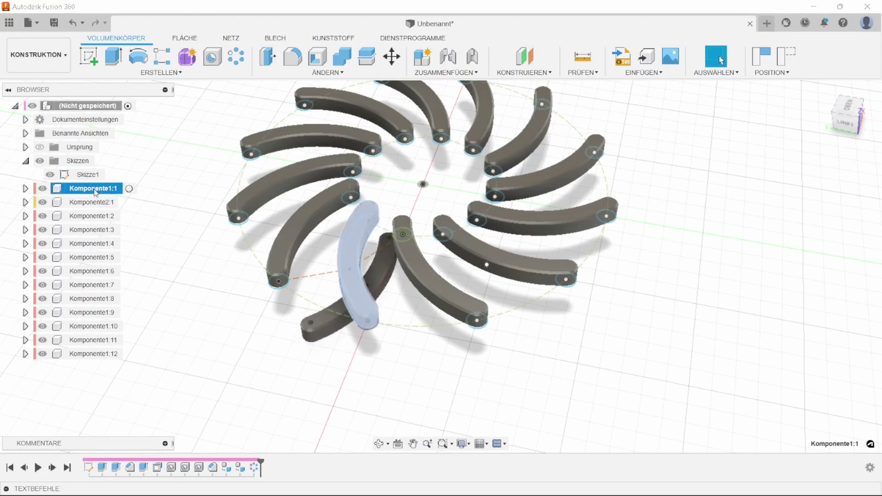
left_click(92, 217, "ctrl")
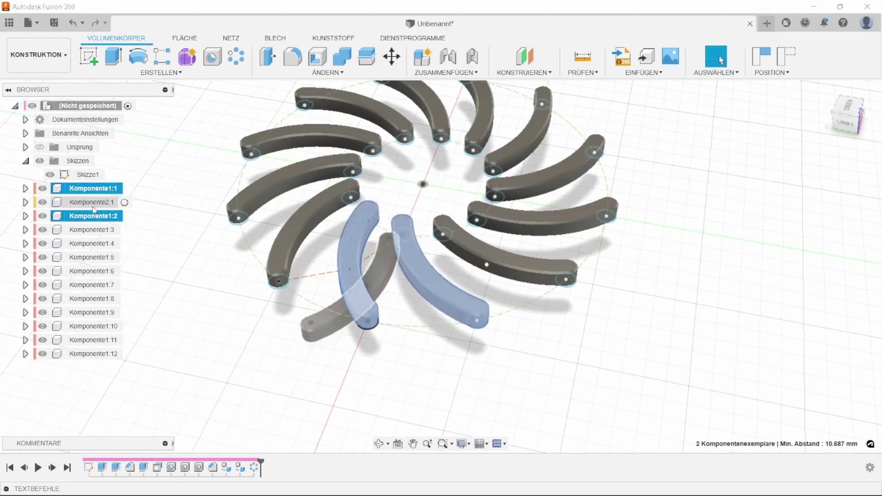
left_click(92, 230, "ctrl")
left_click(90, 257, "ctrl")
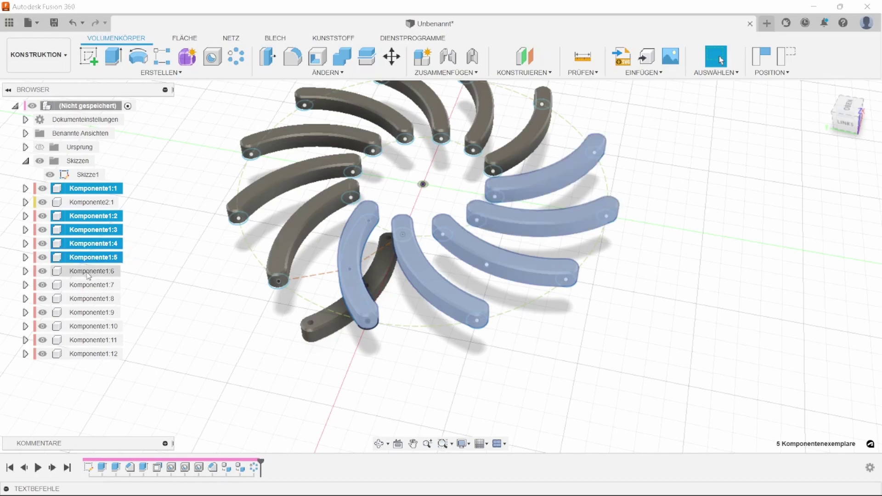
left_click(87, 312, "ctrl")
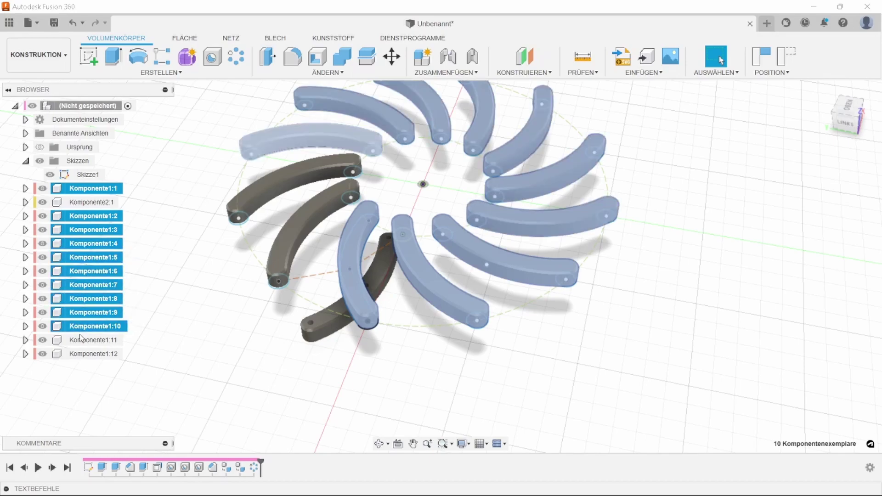
left_click(85, 340, "ctrl")
left_click(84, 355, "ctrl")
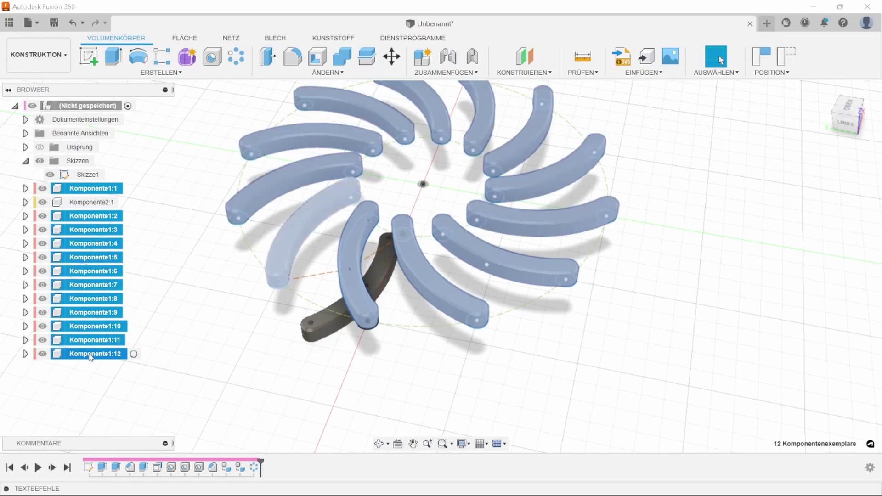
right_click(90, 357)
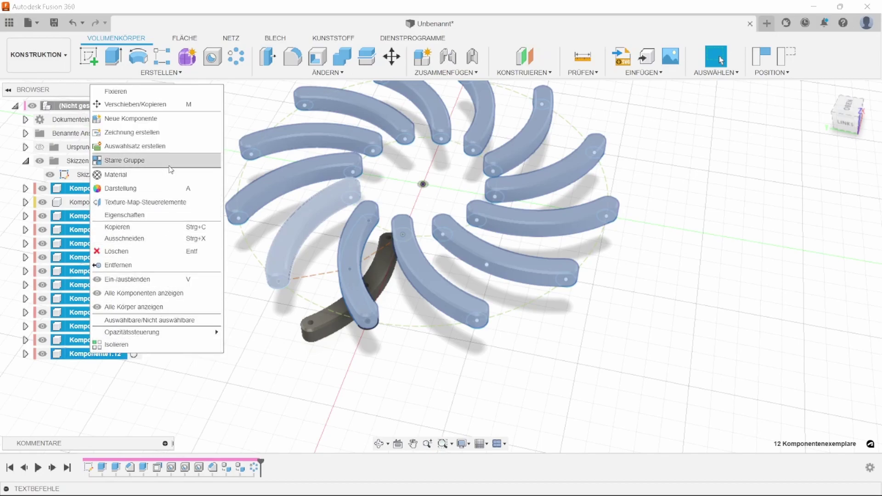
left_click(116, 91)
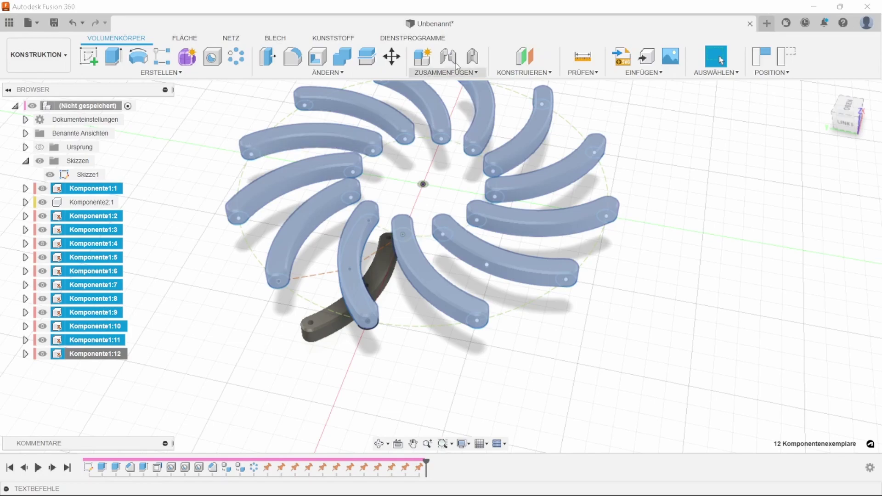
mouse_move(448, 56)
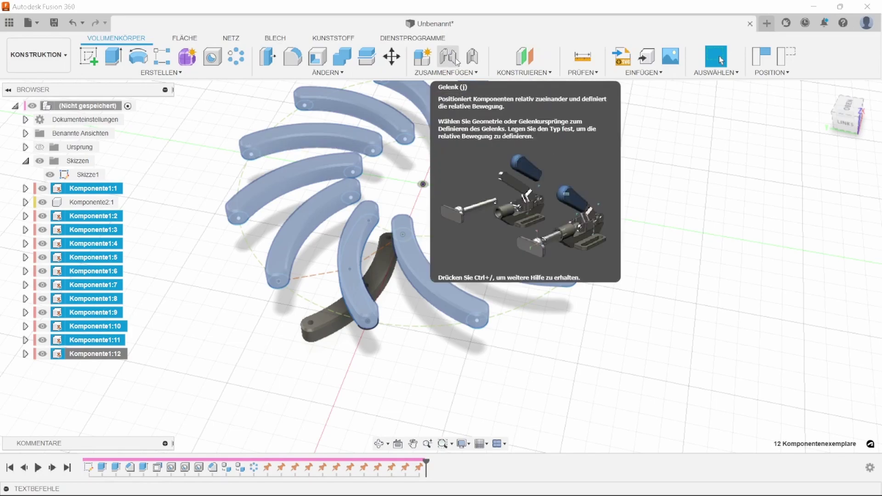
- Join the crossing arm's end hole to a curved arm's end circle with a revolute joint
left_click(457, 62)
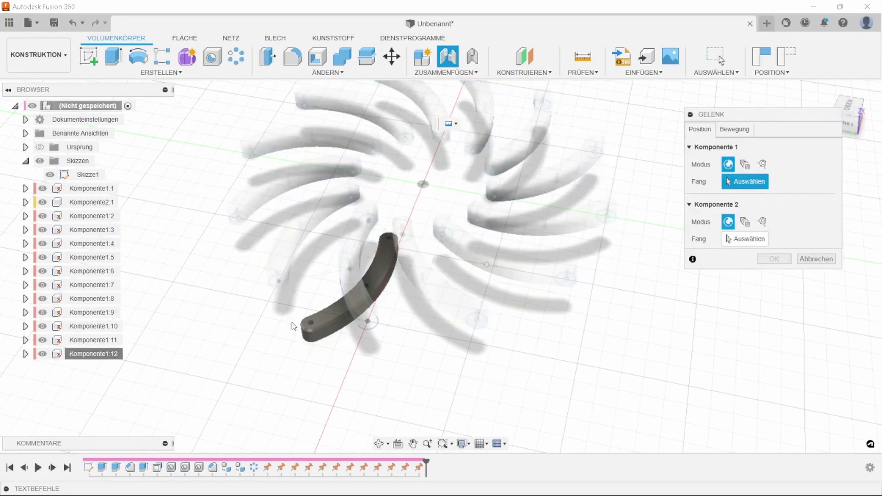
left_click(736, 130)
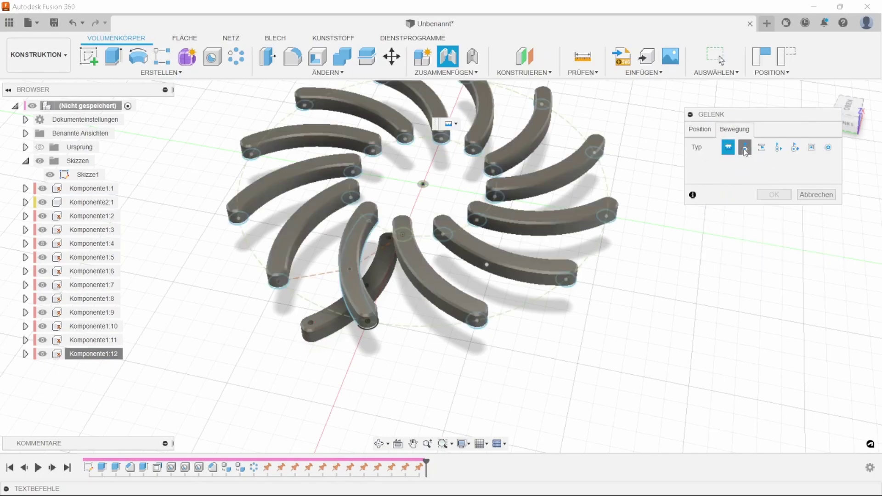
scroll(316, 324, "up", 2)
scroll(307, 324, "up", 3)
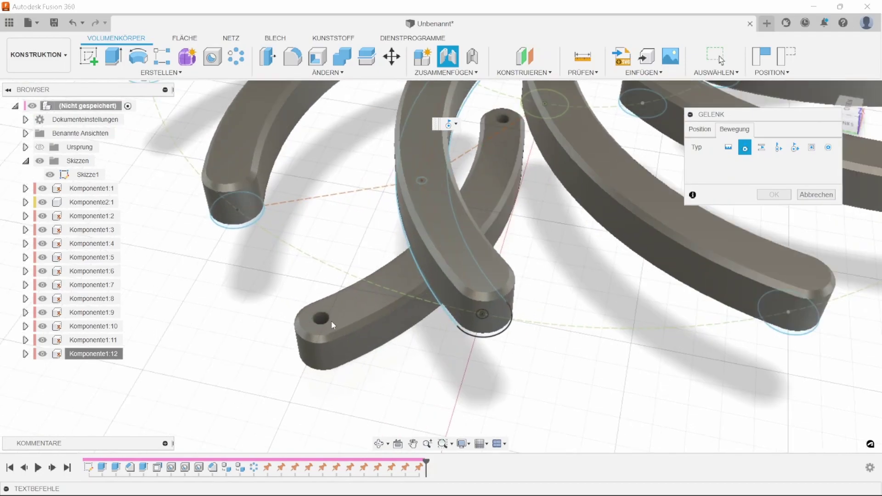
left_click(710, 131)
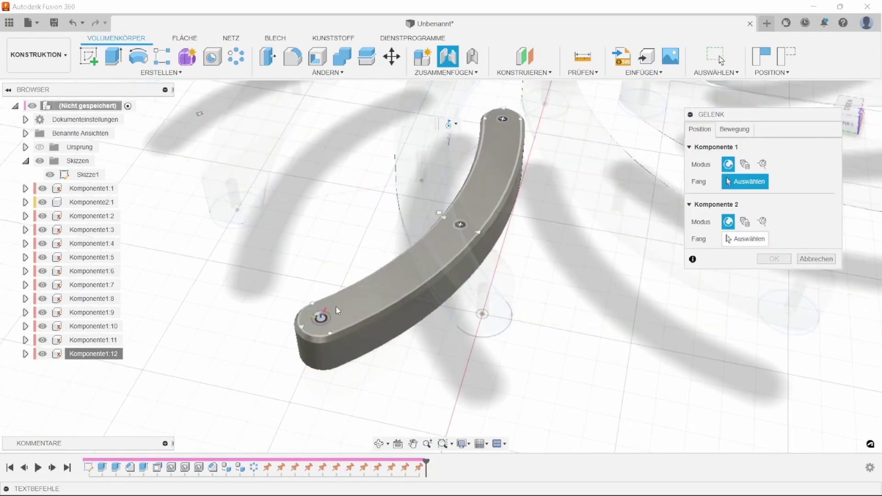
left_click(321, 317)
scroll(322, 317, "down", 3)
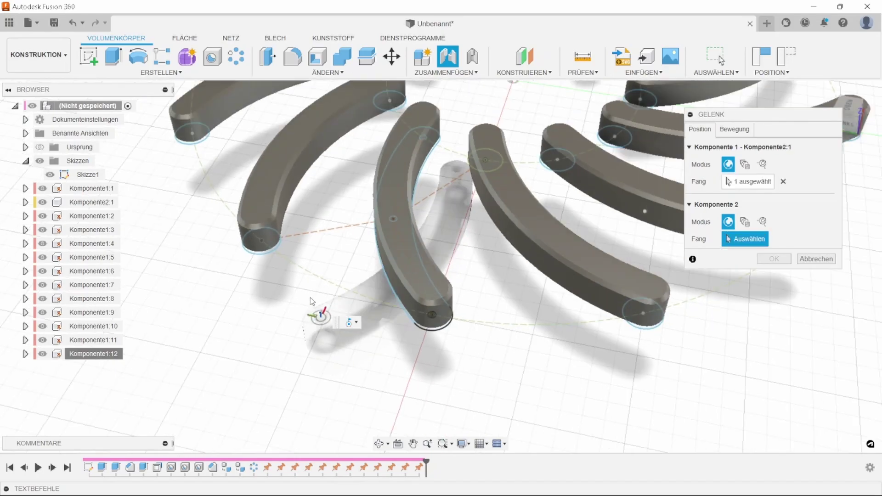
mouse_move(315, 305)
middle_mouse_down("shift")
mouse_move(303, 264)
mouse_move(309, 218)
middle_mouse_up("shift")
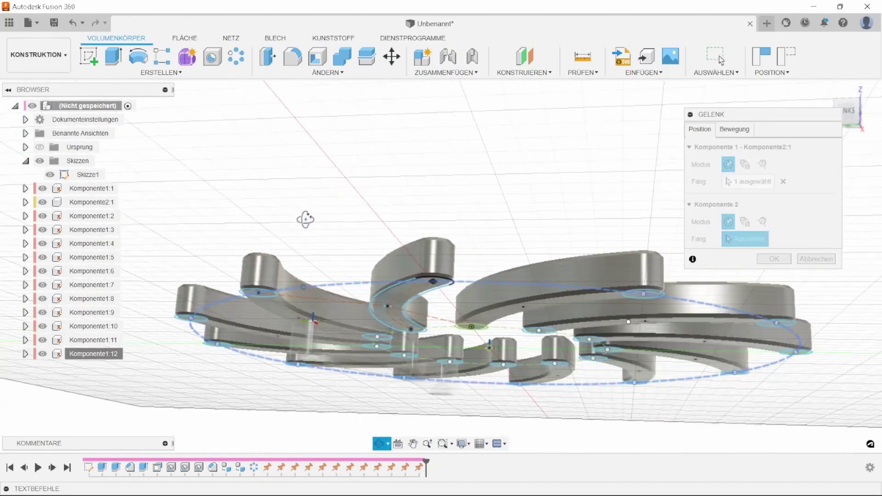
scroll(252, 289, "up", 2)
scroll(251, 304, "up", 3)
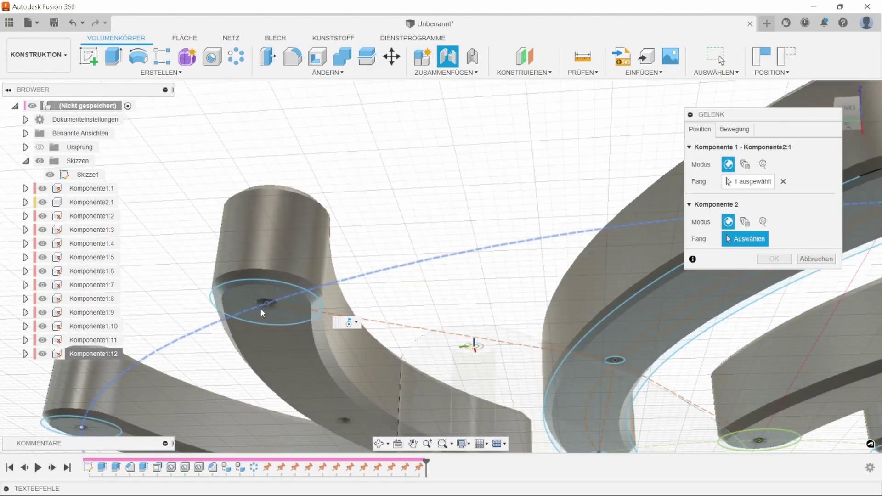
left_click(269, 304)
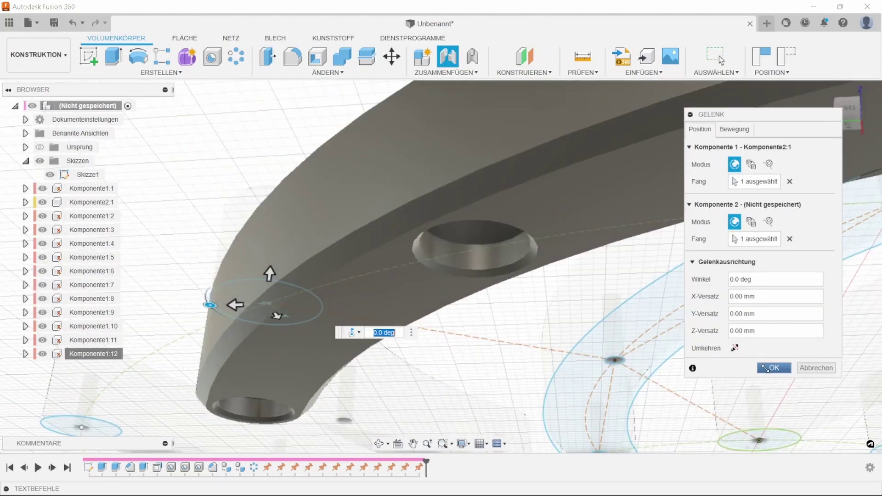
left_click(772, 368)
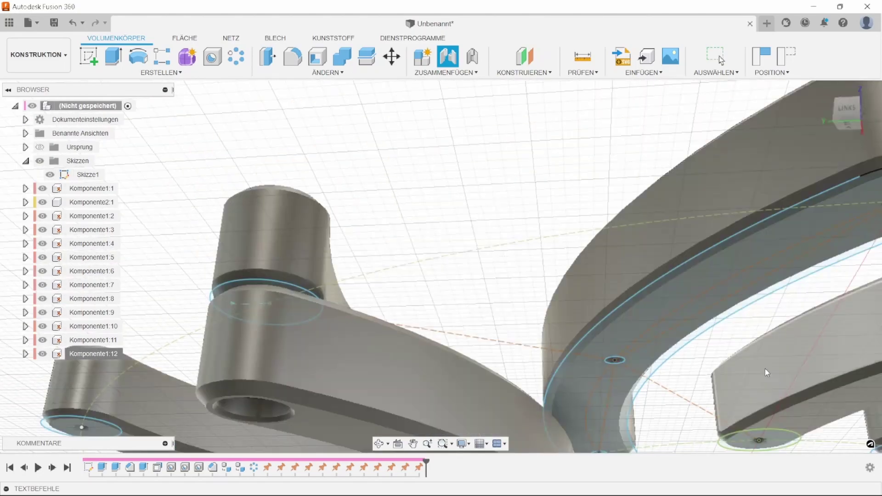
- Join the crossing arm's other end hole to the neighbouring curved arm with a second revolute joint
mouse_move(473, 233)
middle_mouse_down("shift")
mouse_move(473, 250)
mouse_move(457, 262)
mouse_move(482, 285)
middle_mouse_up("shift")
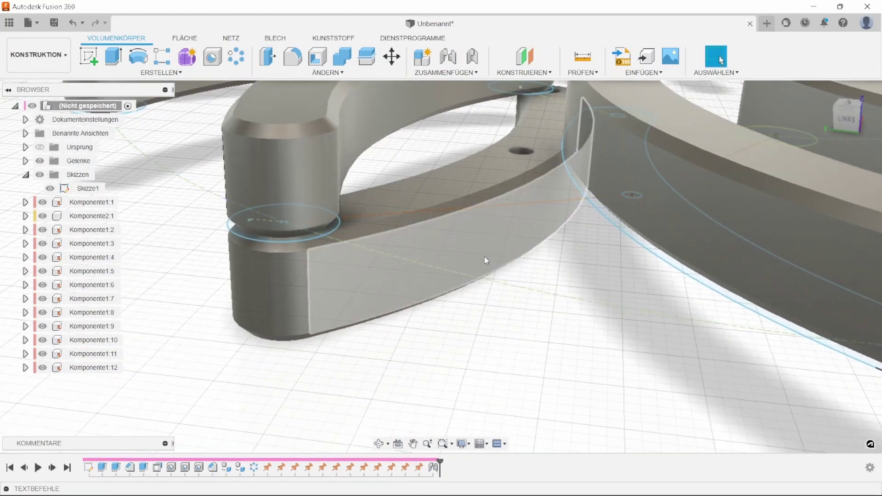
left_click(448, 58)
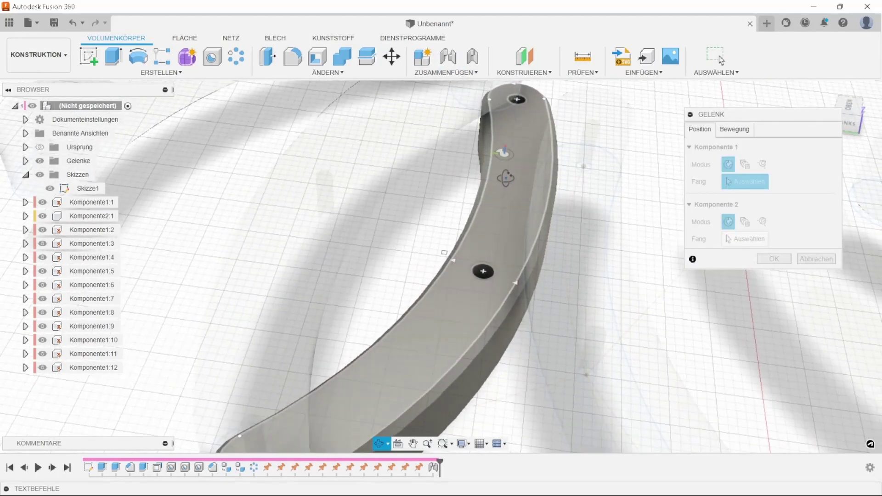
middle_click_drag(519, 136, 495, 184, "shift")
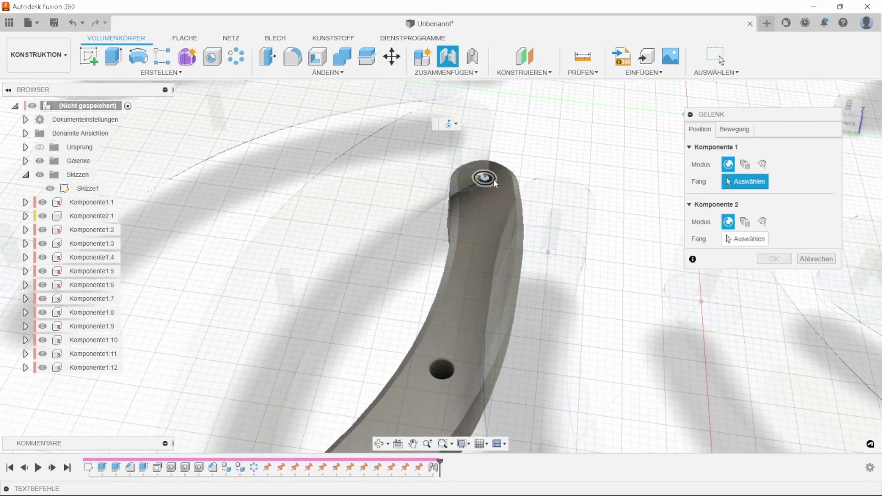
left_click(494, 179)
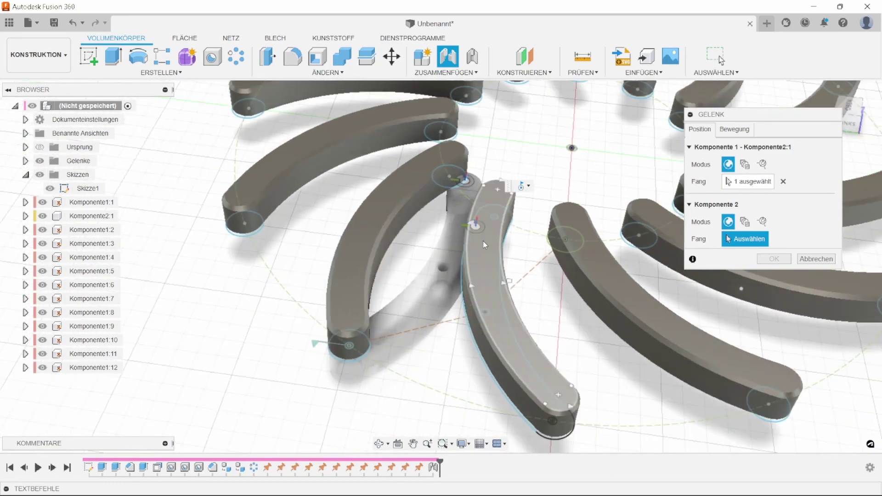
middle_click_drag(561, 267, 570, 317, "shift")
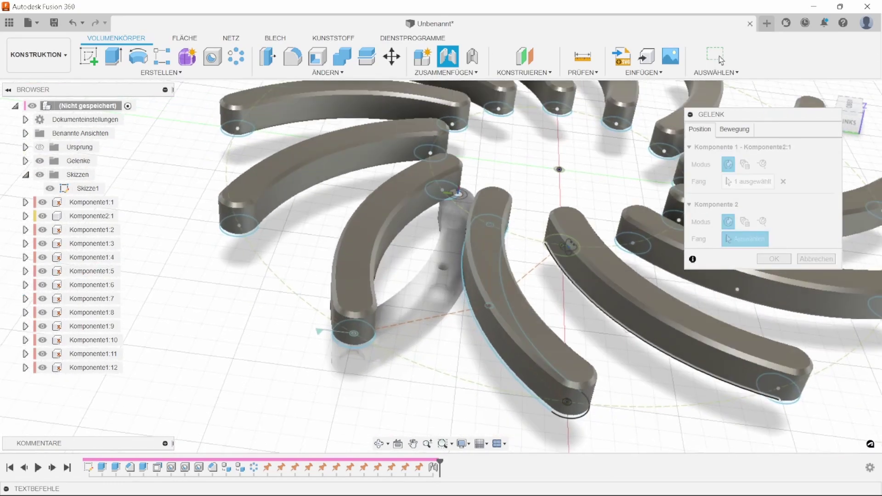
scroll(574, 326, "up", 3)
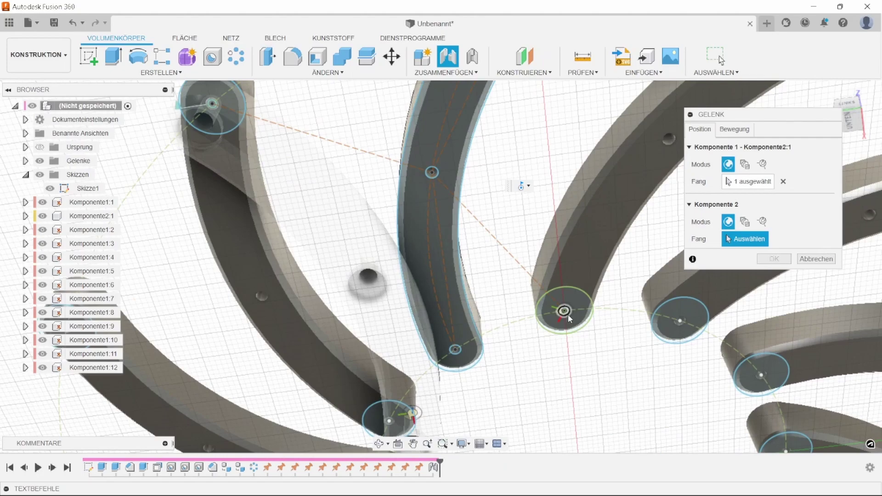
scroll(566, 313, "up", 2)
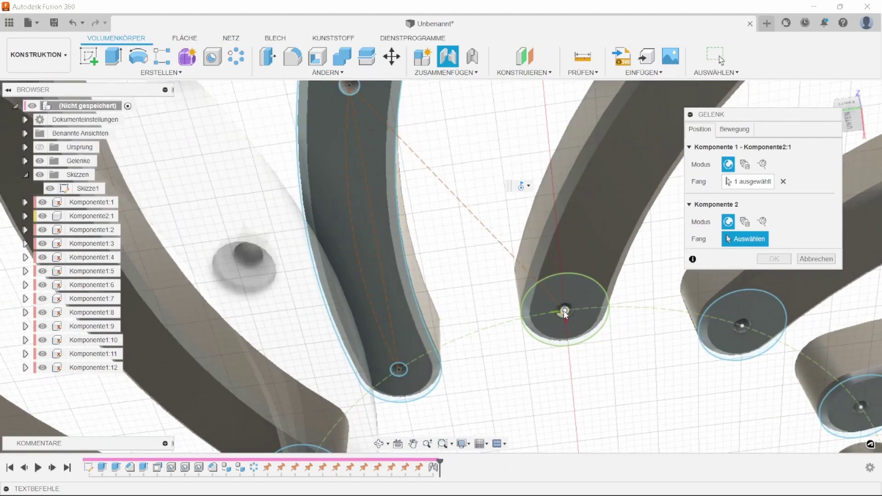
left_click(565, 312)
left_click(503, 281)
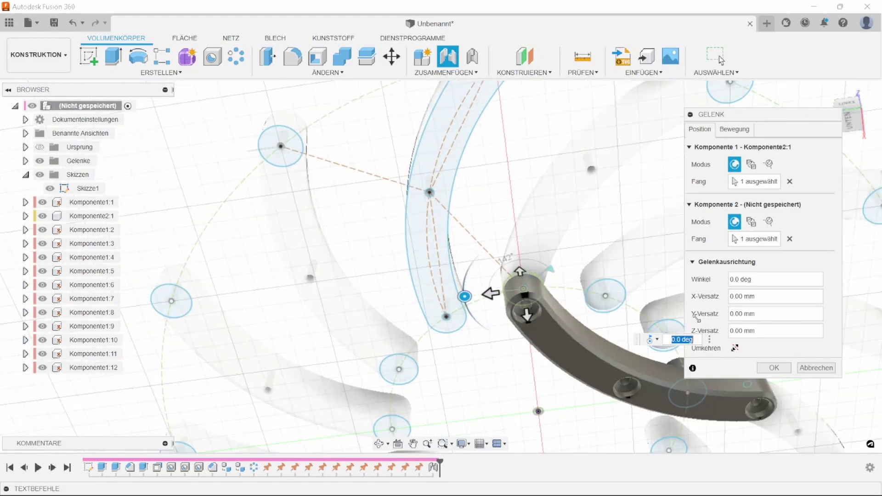
left_click(775, 368)
mouse_move(754, 361)
middle_mouse_down("shift")
mouse_move(534, 240)
mouse_move(516, 201)
middle_mouse_up("shift")
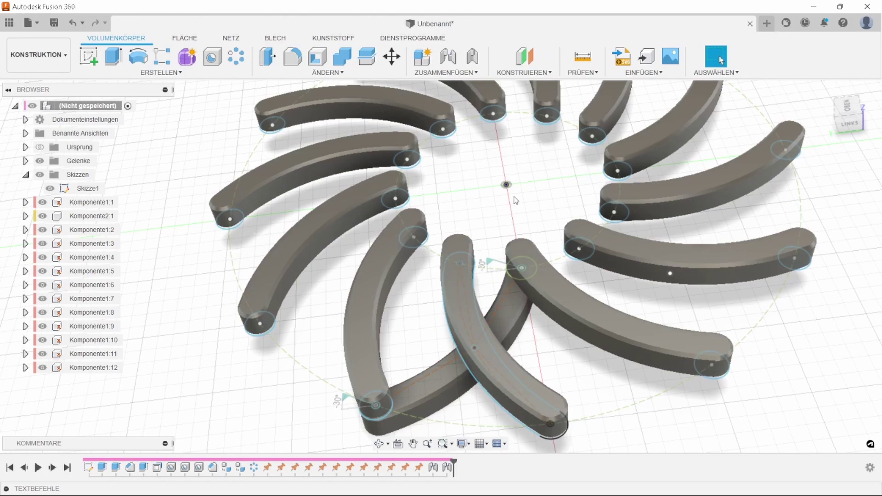
- Copy and paste body Körper1 in place, then turn the copy Körper3 into component Komponente3:1
mouse_move(472, 256)
middle_mouse_down("shift")
mouse_move(436, 196)
mouse_move(479, 230)
middle_mouse_up("shift")
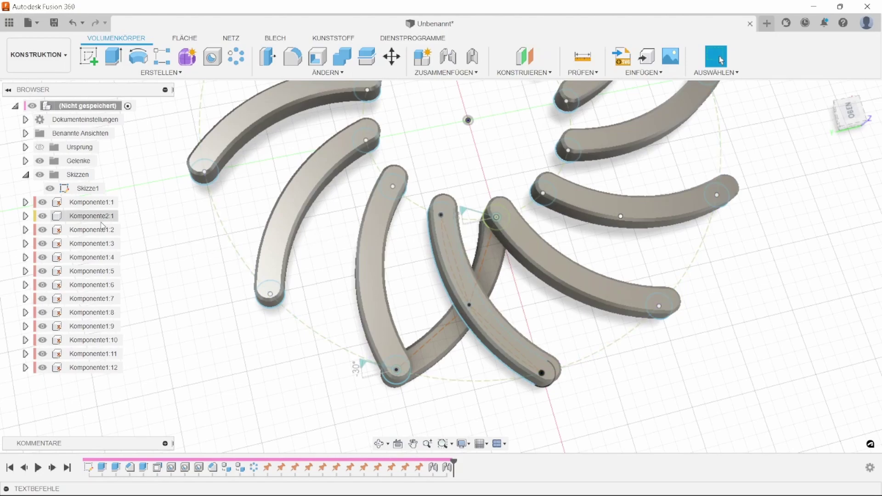
mouse_move(91, 216)
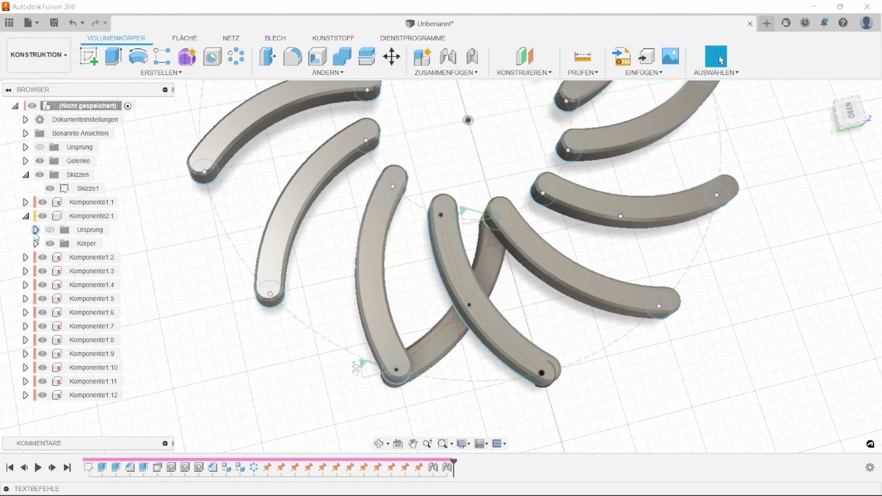
left_click(94, 261)
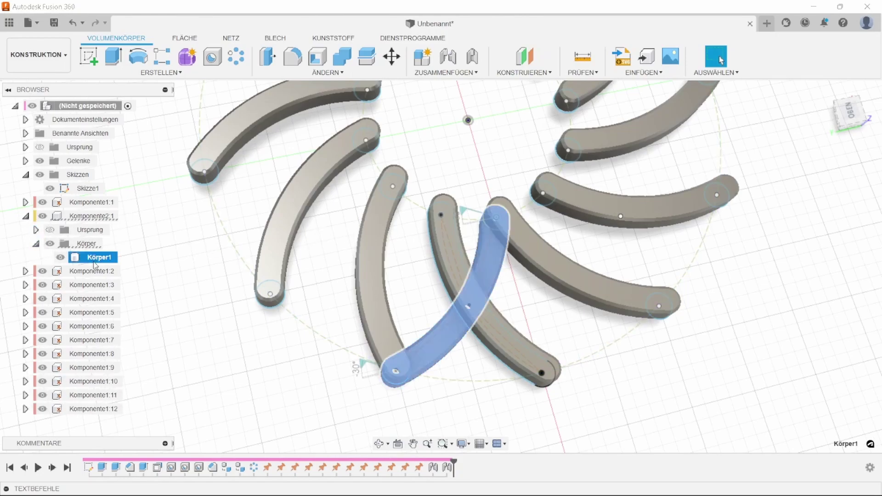
key("ctrl+c")
key("ctrl+v")
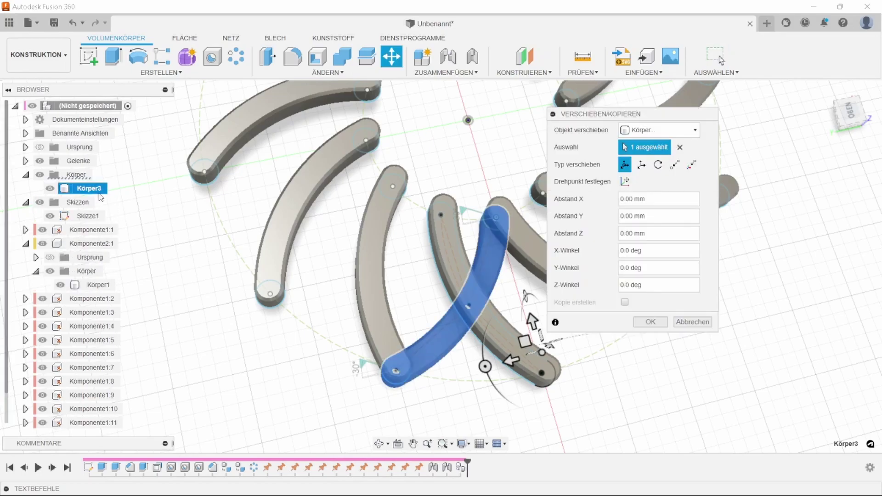
left_click(658, 325)
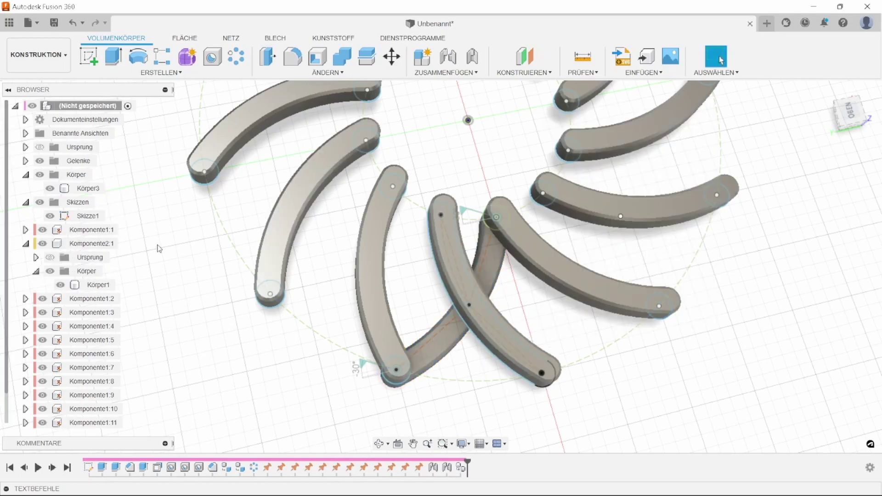
right_click(88, 189)
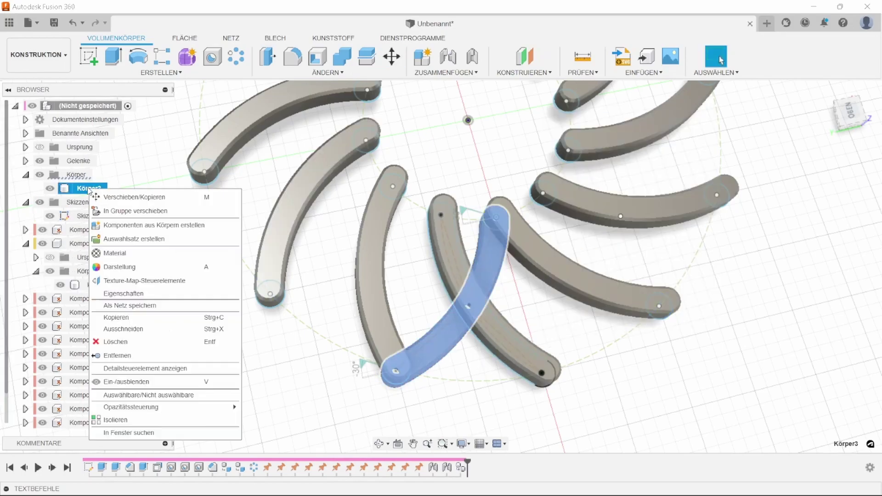
left_click(146, 226)
- Delete the old Komponente2:1 and select the new Komponente3:1
right_click(86, 221)
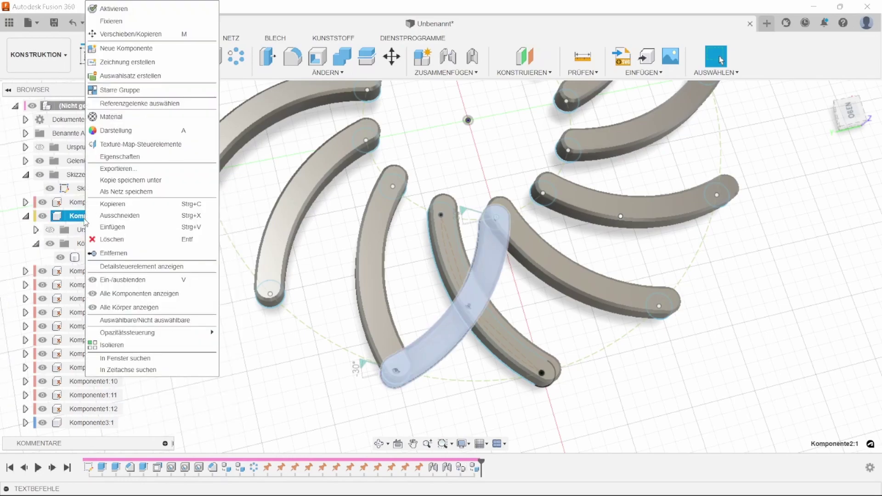
left_click(123, 240)
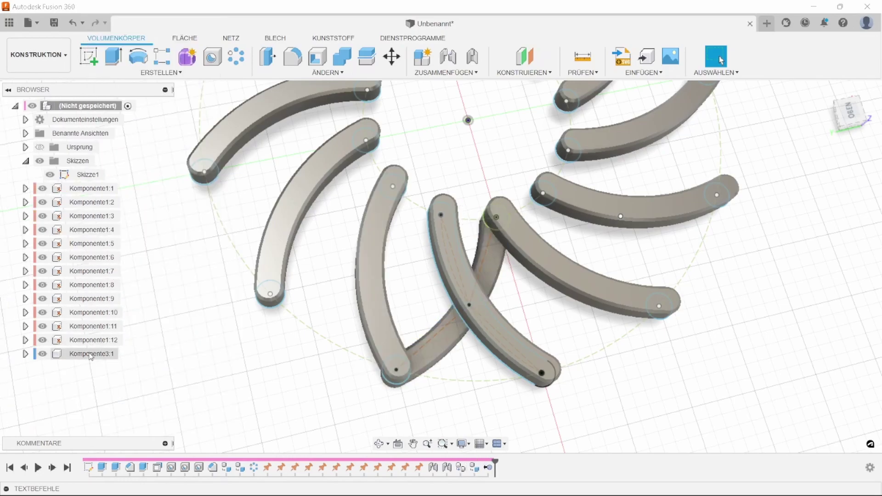
left_click(90, 356)
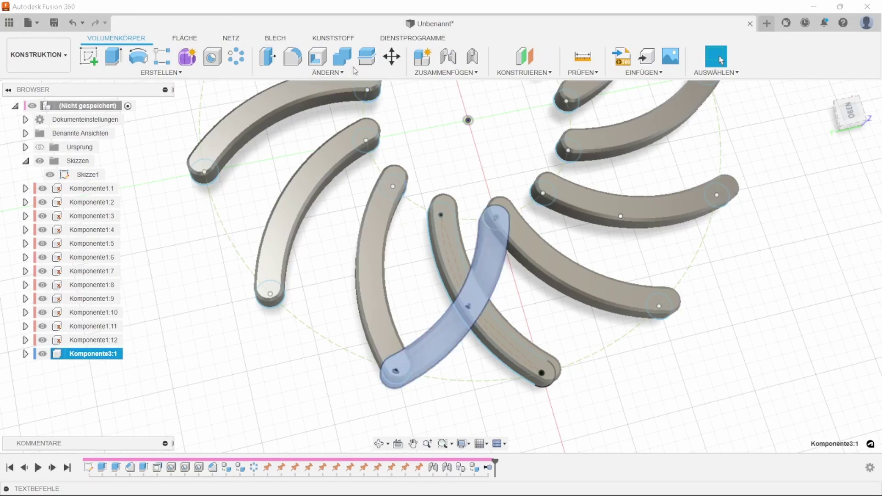
- Circular-pattern Komponente3:1 with quantity 12 around the central vertical Z axis
left_click(243, 61)
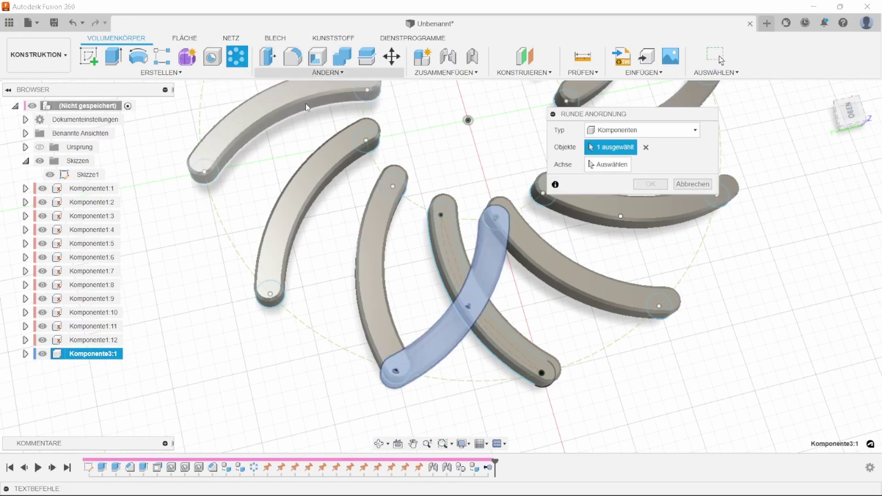
left_click(599, 168)
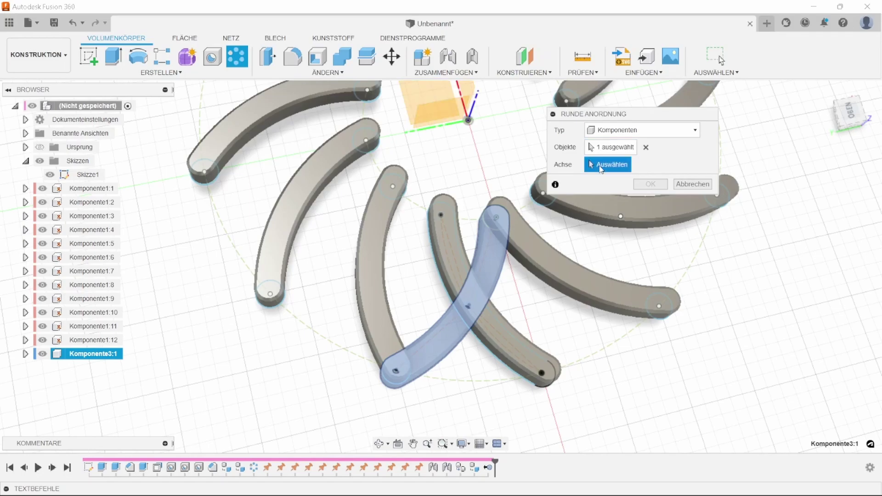
left_click(474, 116)
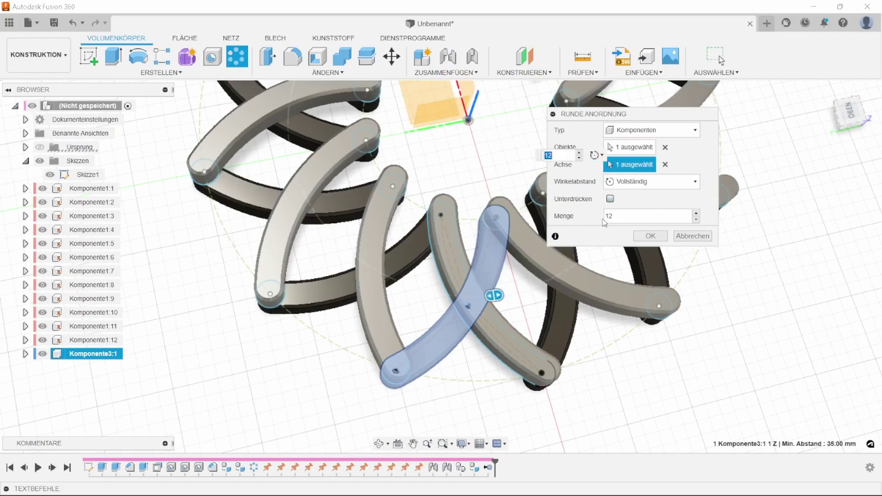
left_click(638, 237)
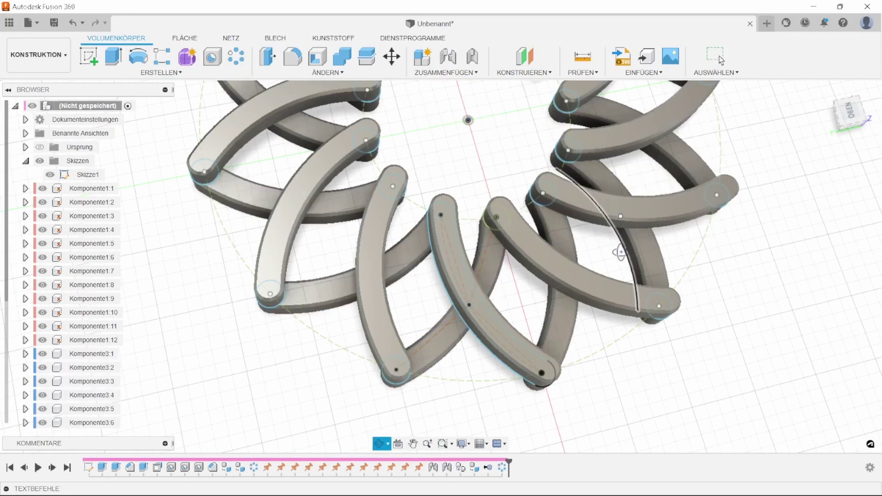
mouse_move(617, 253)
middle_mouse_down("shift")
mouse_move(612, 291)
mouse_move(580, 242)
middle_mouse_up("shift")
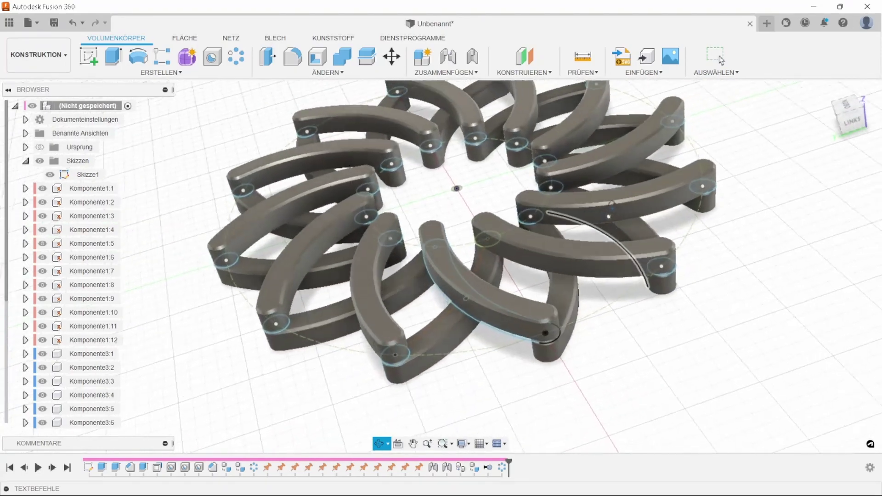
mouse_move(515, 302)
middle_mouse_down()
mouse_move(405, 302)
mouse_move(410, 317)
middle_mouse_up()
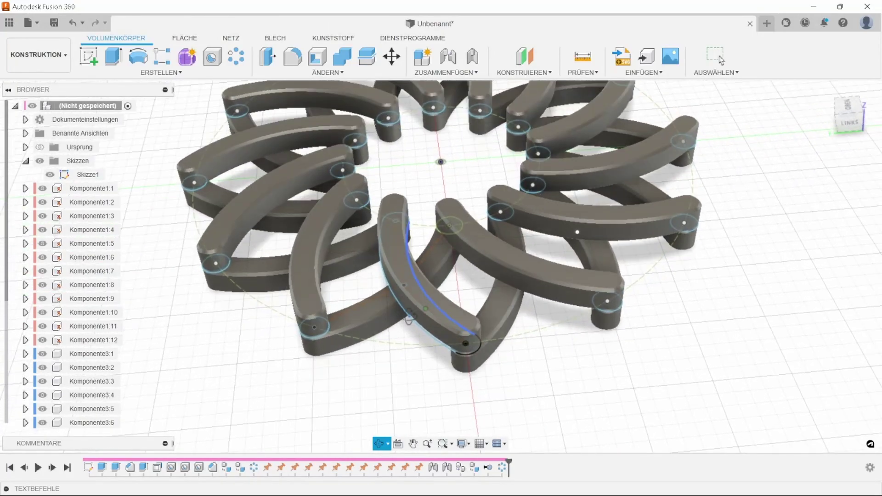
- Add an as-built revolute joint between a crossing arm and a curved arm, pivoting at their shared end
left_click(476, 66)
left_click(404, 276)
left_click(360, 316)
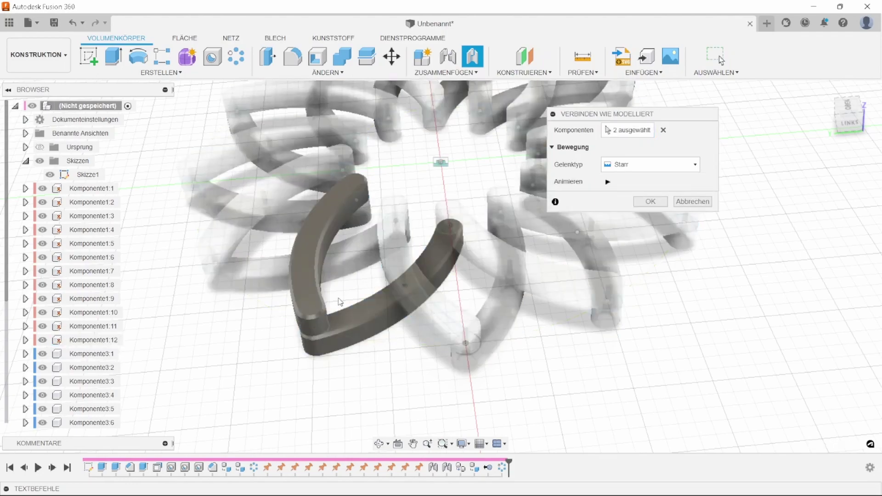
left_click(613, 165)
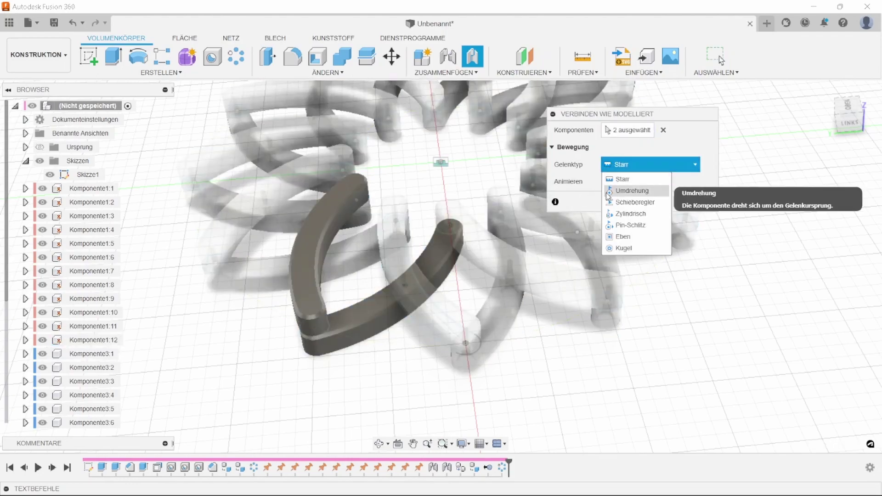
left_click(639, 195)
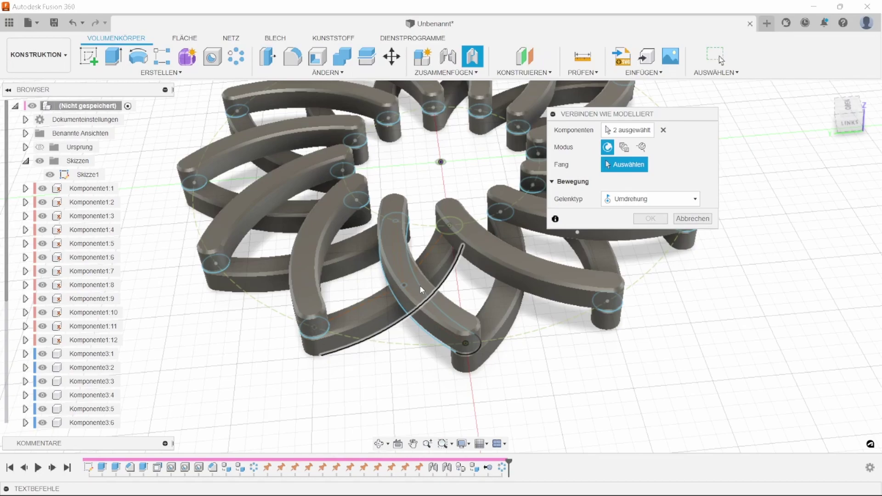
left_click(317, 328)
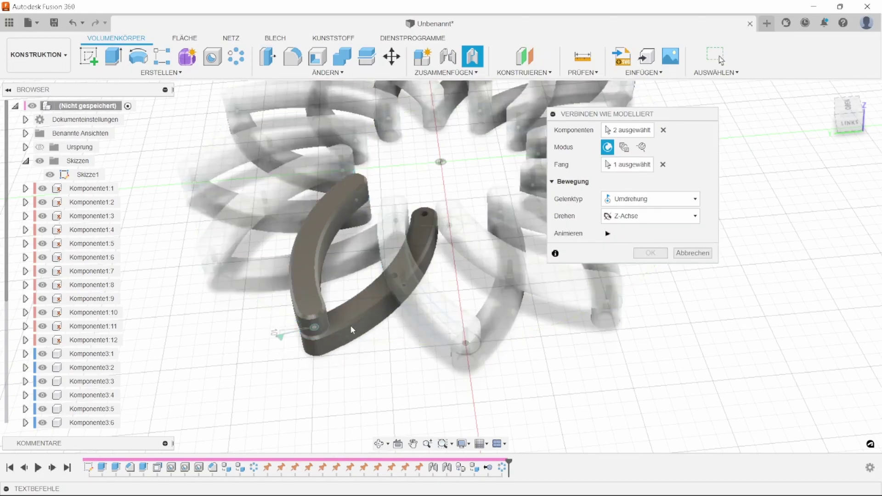
left_click(647, 252)
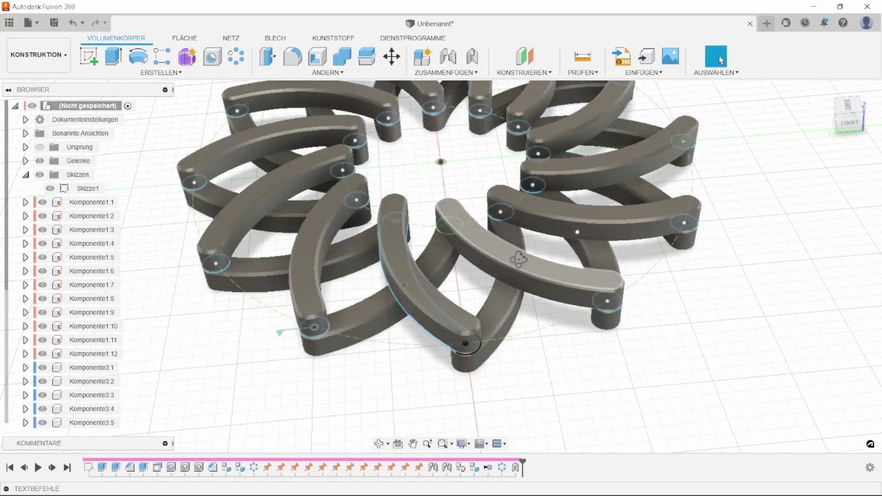
middle_click_drag(582, 265, 519, 294)
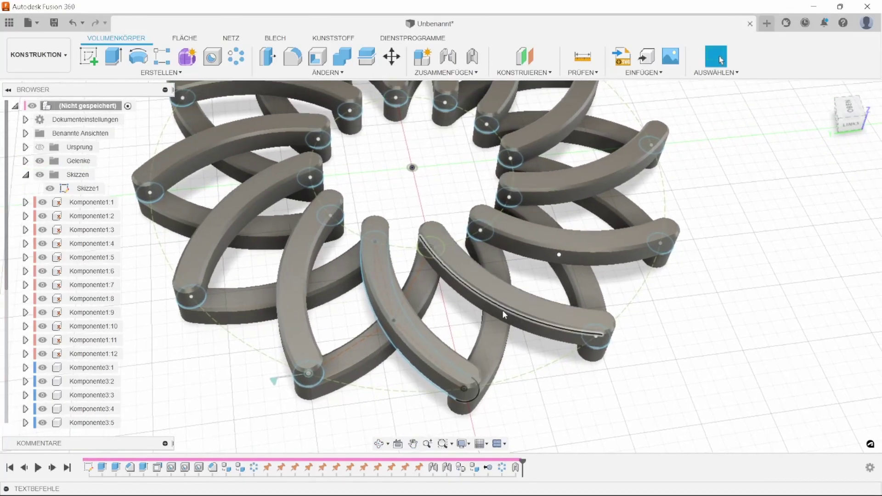
- Add an as-built revolute joint between Komponente3:1 and its neighbouring arm at the shared pivot
key("shift+j")
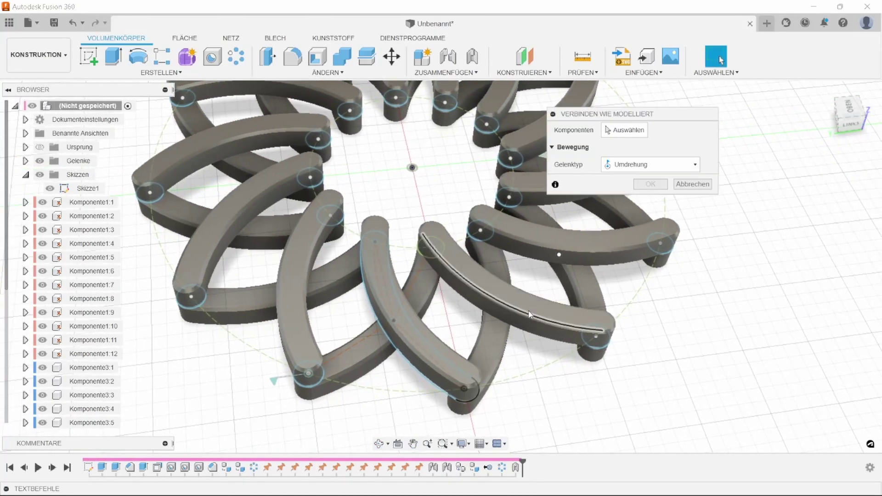
left_click(338, 357)
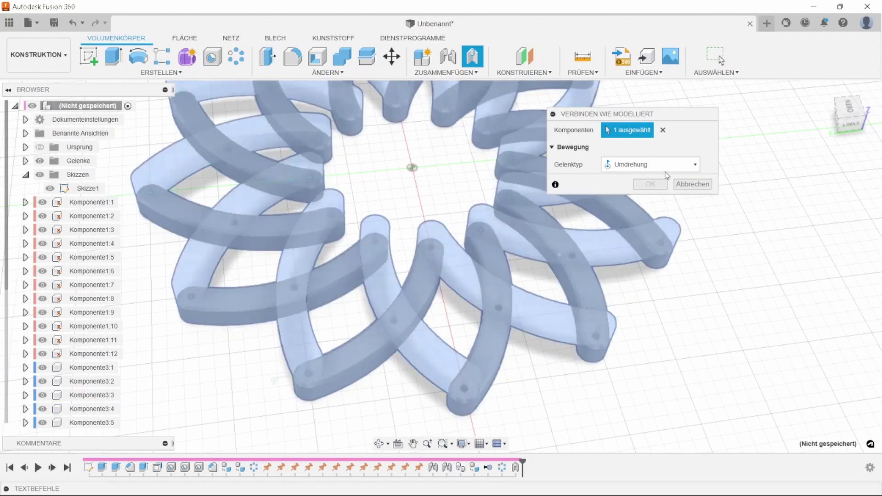
left_click(663, 130)
left_click(380, 352)
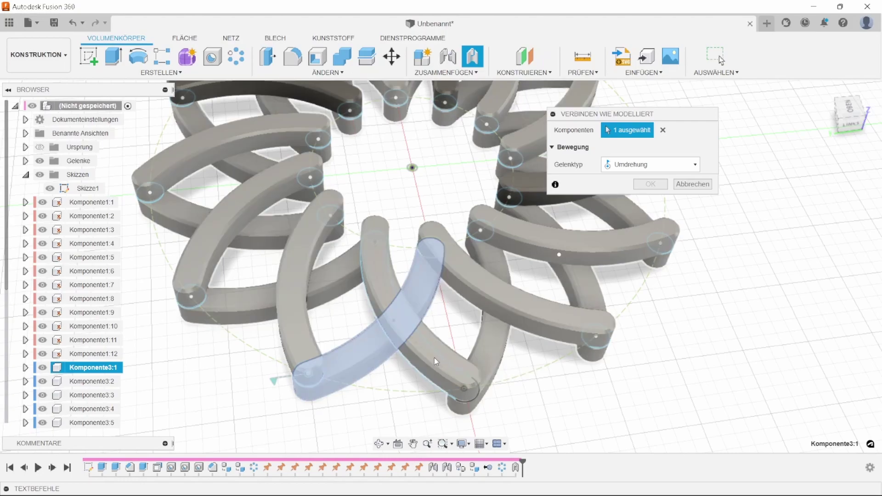
scroll(441, 358, "up", 2)
scroll(439, 340, "up", 2)
scroll(437, 345, "down", 3)
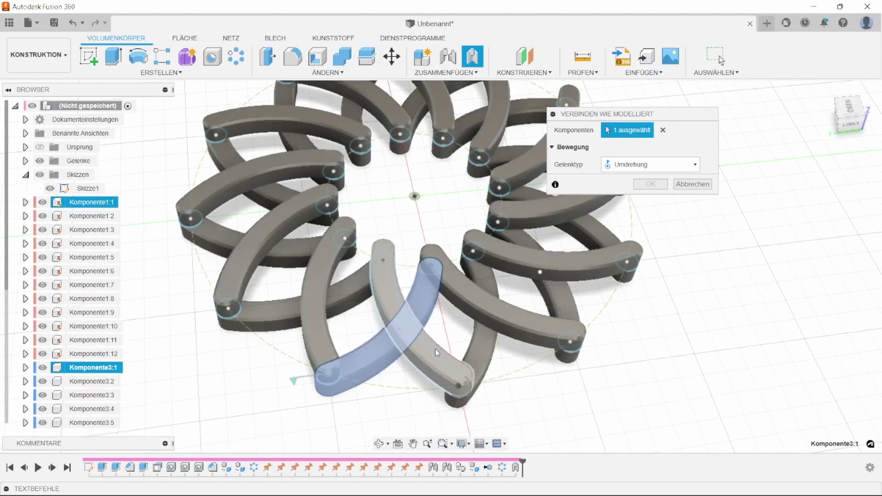
left_click(435, 349)
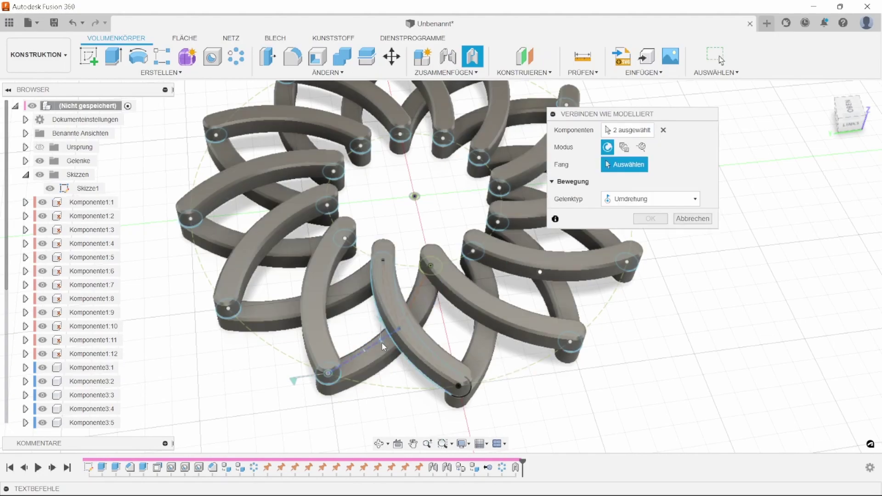
left_click(403, 330)
left_click(650, 252)
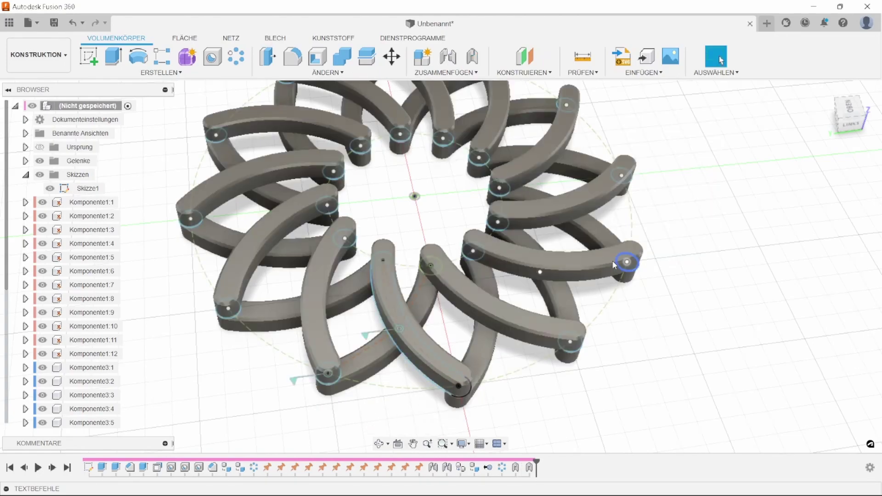
- Add two more as-built revolute joints at the shared pivots of the next crossing and curved arms
key("shift+j")
left_click(425, 295)
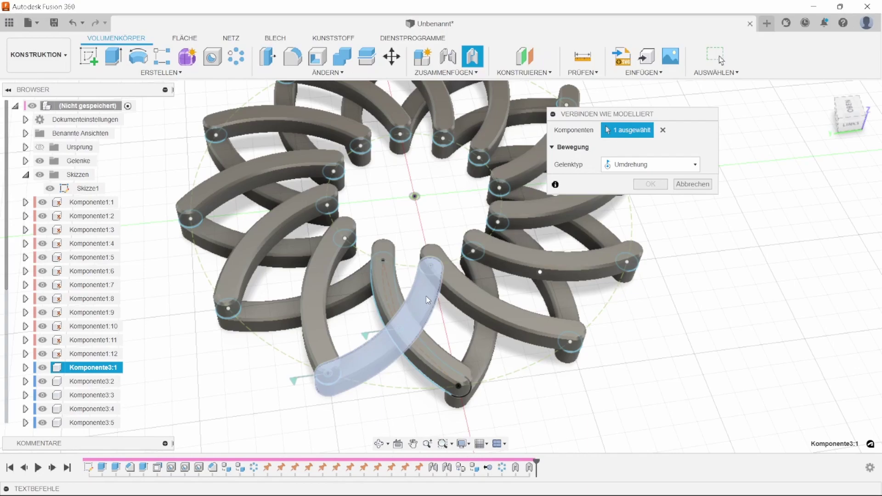
left_click(454, 283)
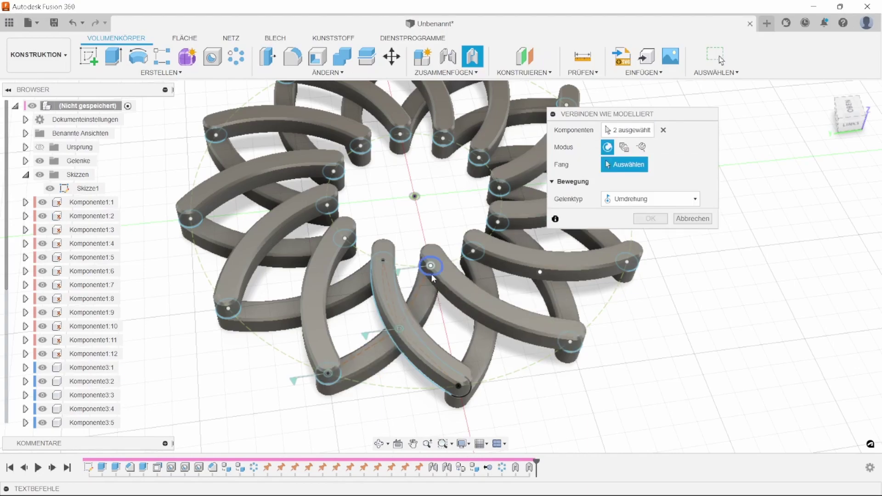
left_click(431, 274)
left_click(644, 252)
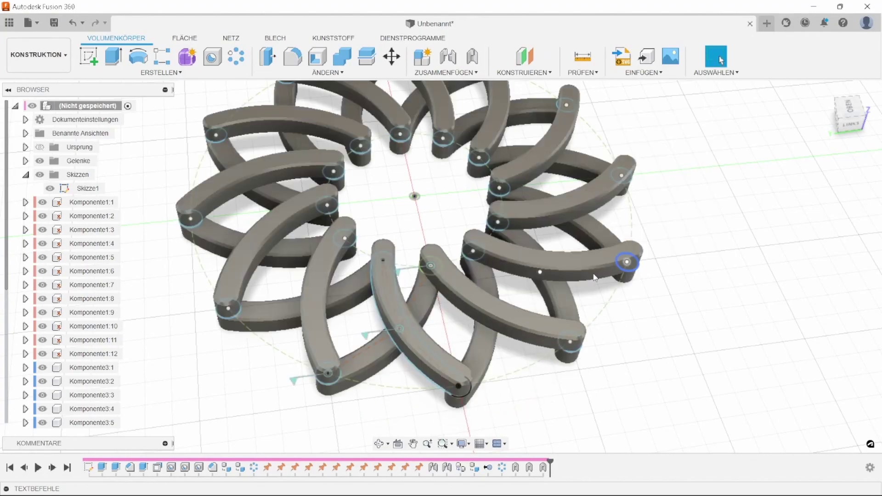
key("shift+j")
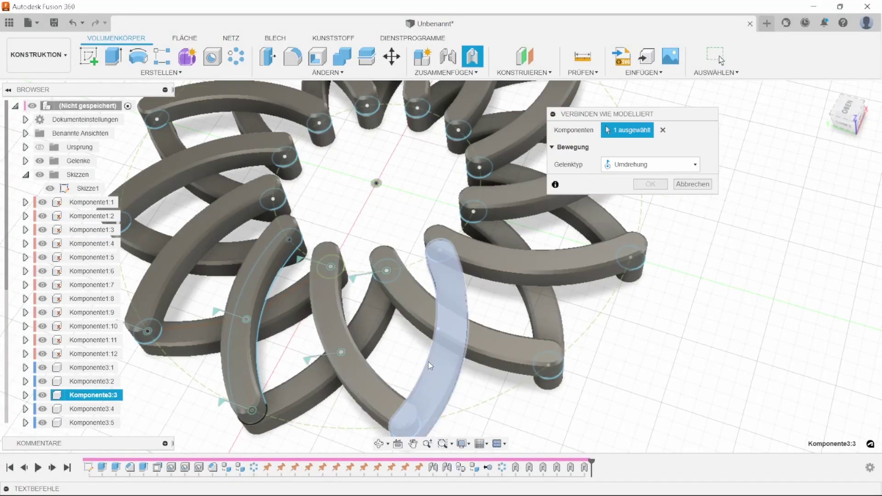
left_click(429, 362)
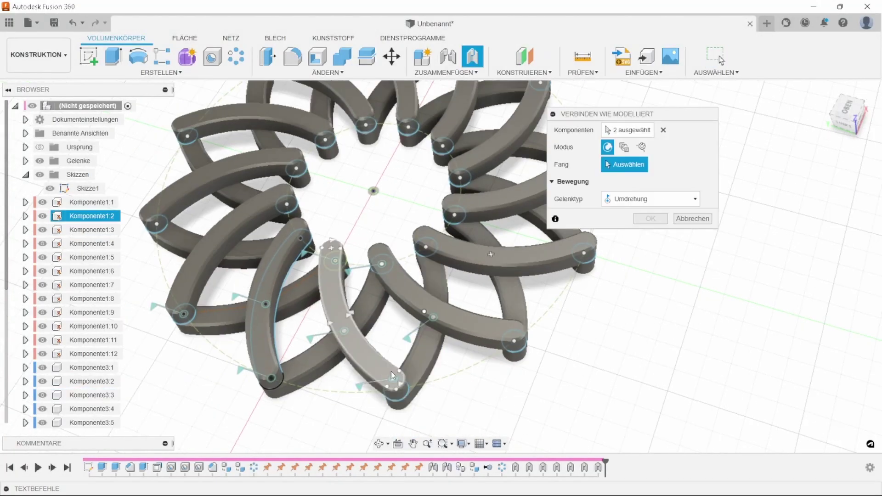
left_click(393, 382)
left_click(649, 253)
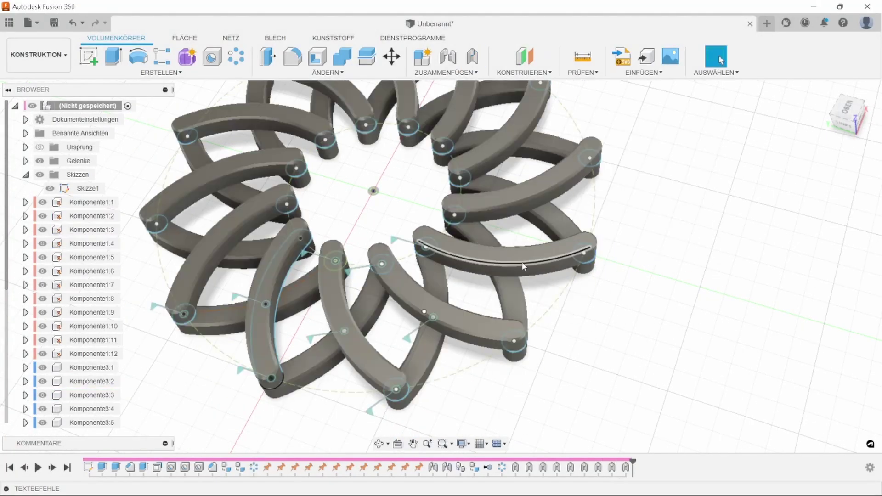
left_click(514, 299)
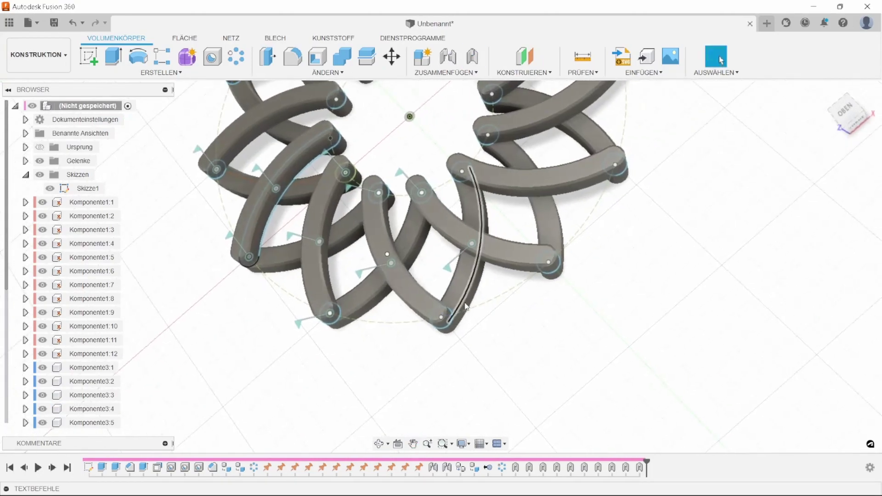
- Complete the pending joint and add revolute as-built joints for the next two arm pairs
left_click(427, 302)
key("Return")
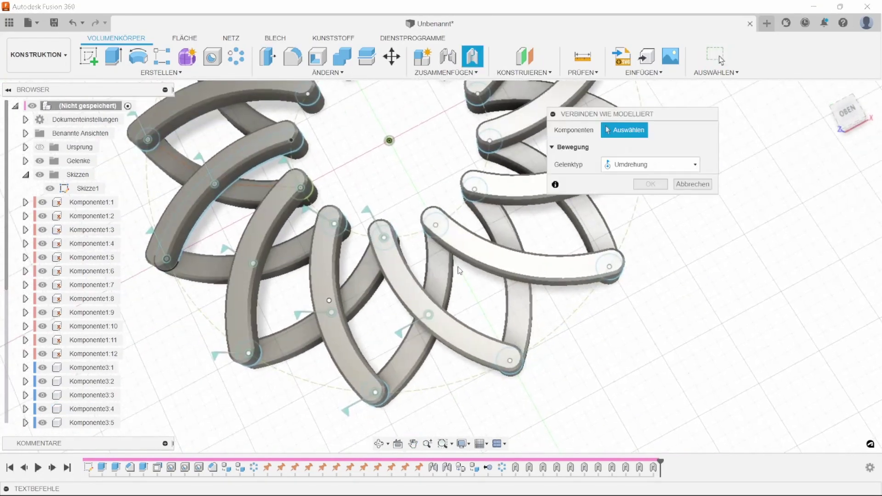
left_click(439, 253)
left_click(435, 225)
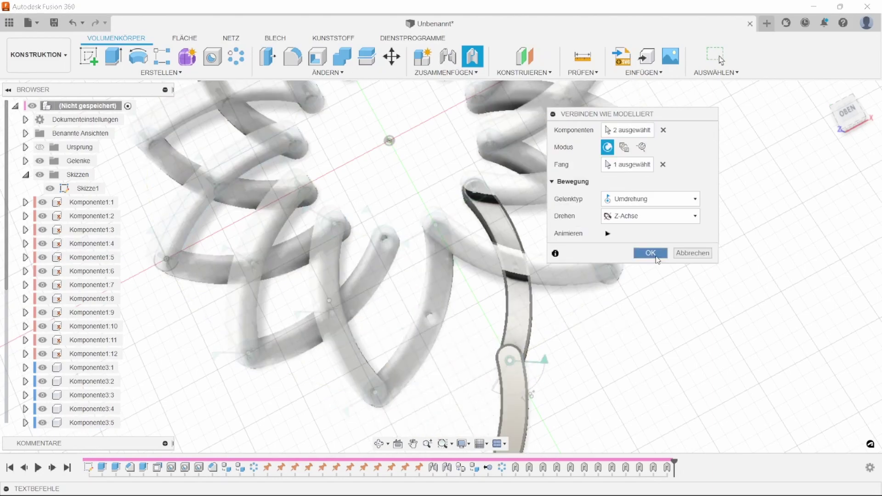
key("Return")
left_click(539, 288)
key("Return")
left_click(510, 299)
left_click(523, 257)
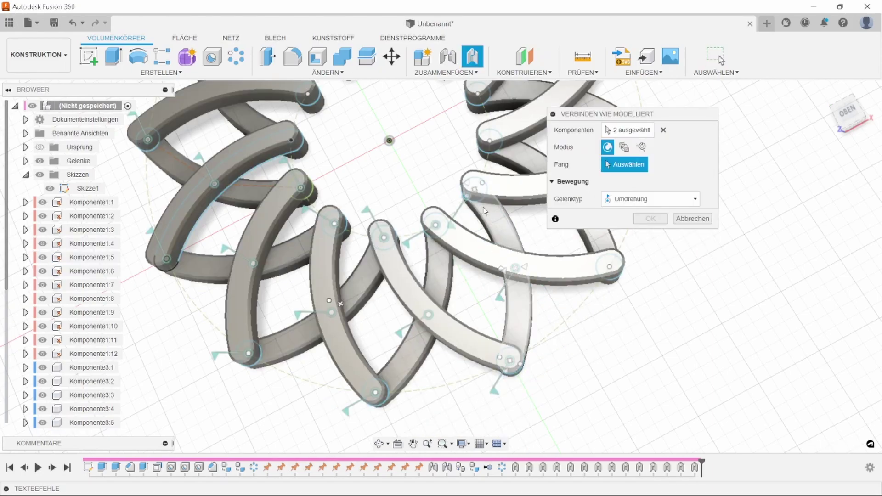
left_click(505, 226)
key("Return")
left_click(324, 338)
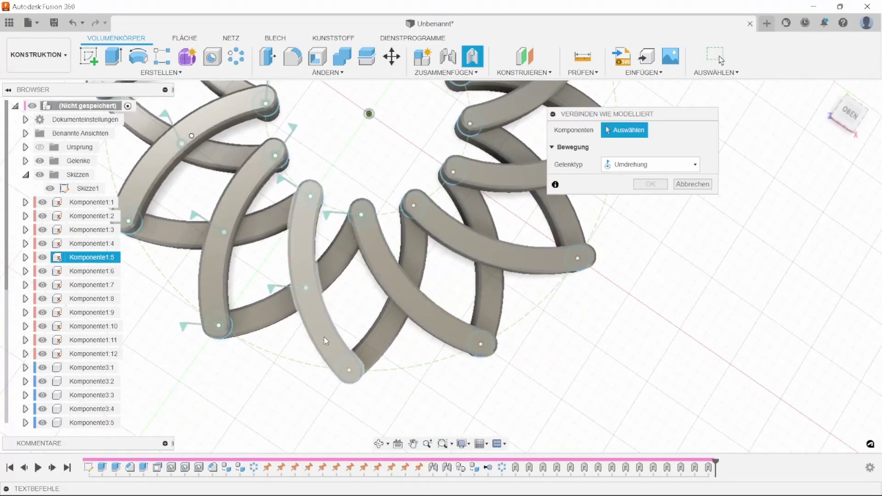
- Join Komponente1:5 and Komponente1:7 to their crossing arms with revolute as-built joints
left_click(352, 373)
key("Return")
left_click(404, 301)
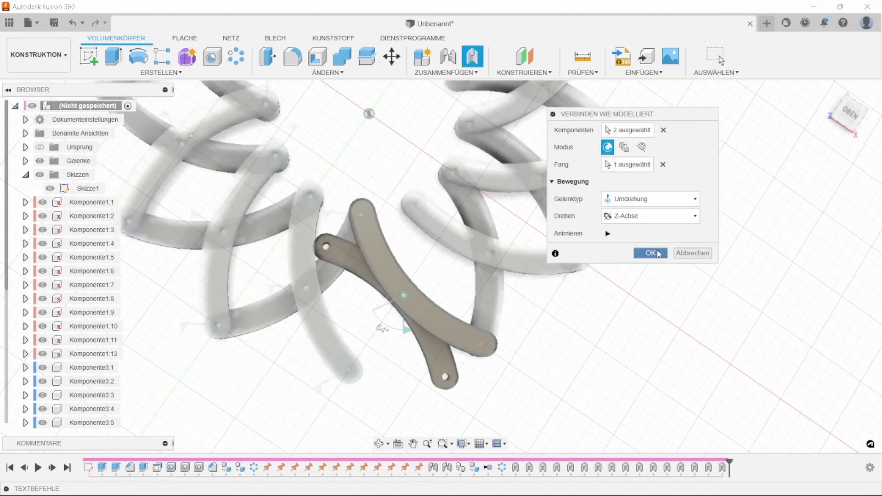
left_click(651, 253)
left_click(426, 299)
left_click(410, 257)
key("Return")
left_click(506, 214)
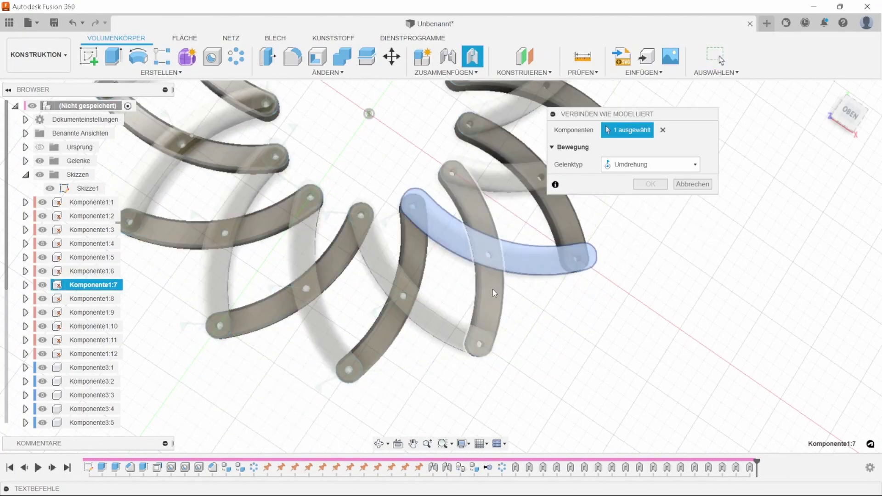
left_click(493, 288)
left_click(490, 254)
left_click(635, 253)
- Add one more revolute as-built joint for the next crossing and curved arm pair
left_click(459, 333)
left_click(480, 344)
left_click(648, 253)
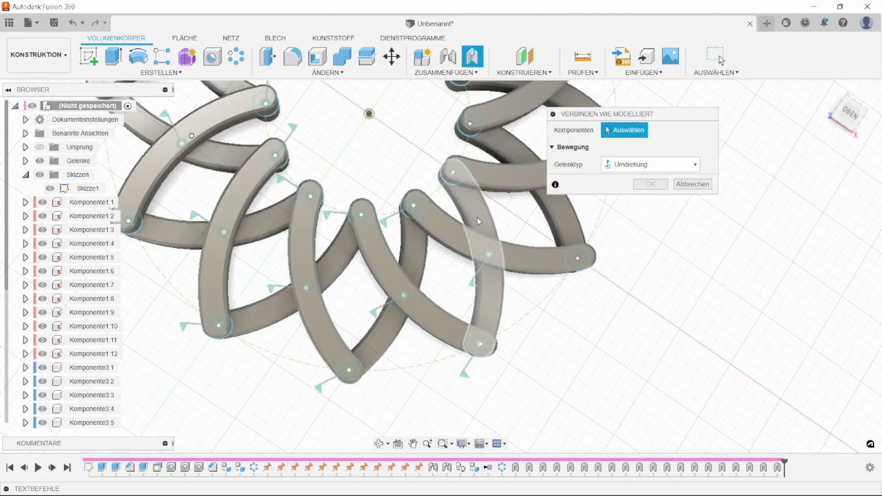
left_click(453, 173)
key("Return")
middle_click_drag(454, 172, 449, 216, "shift")
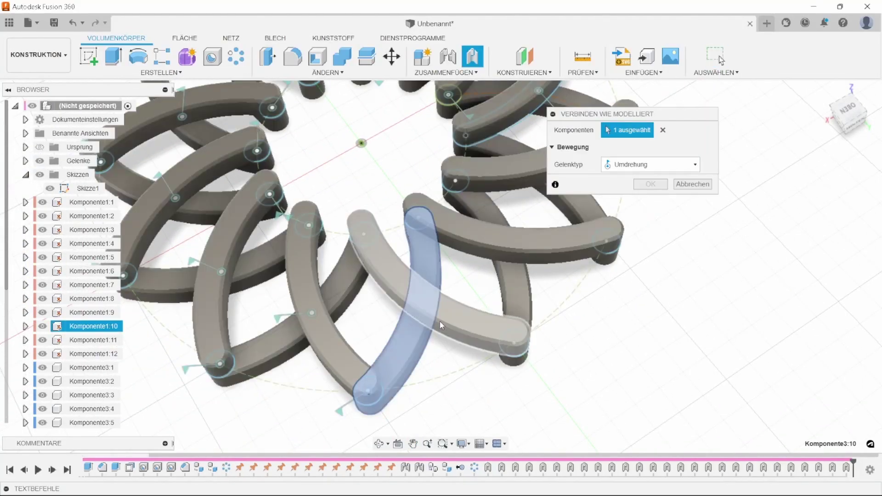
- Finish the pending joint and join Komponente1:11 to its crossing arm with a revolute joint
left_click(441, 326)
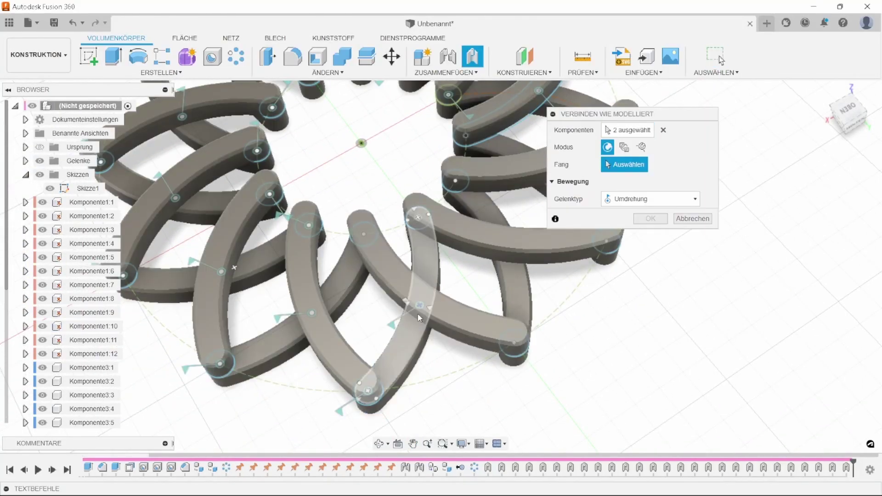
left_click(346, 272)
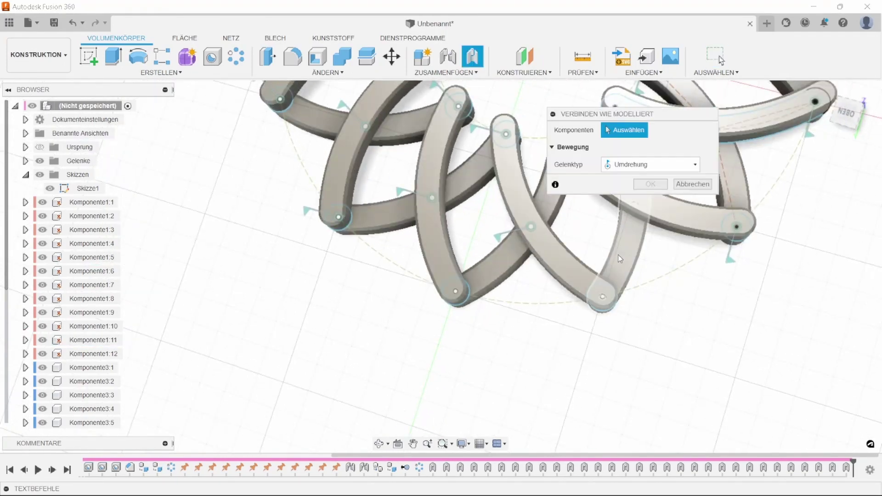
left_click(618, 255)
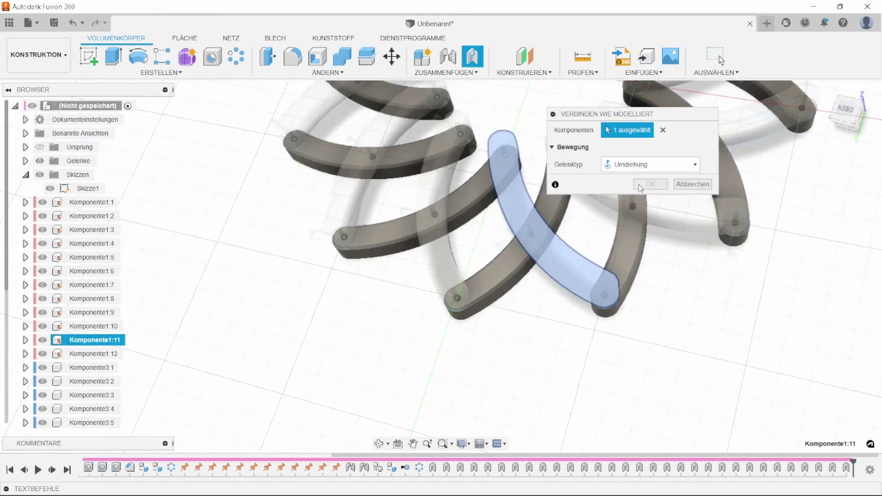
left_click(612, 245)
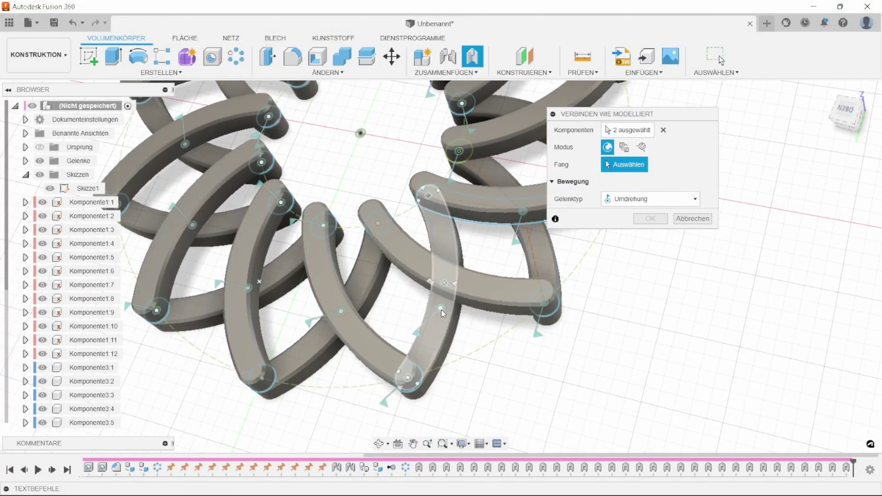
left_click(446, 296)
left_click(650, 252)
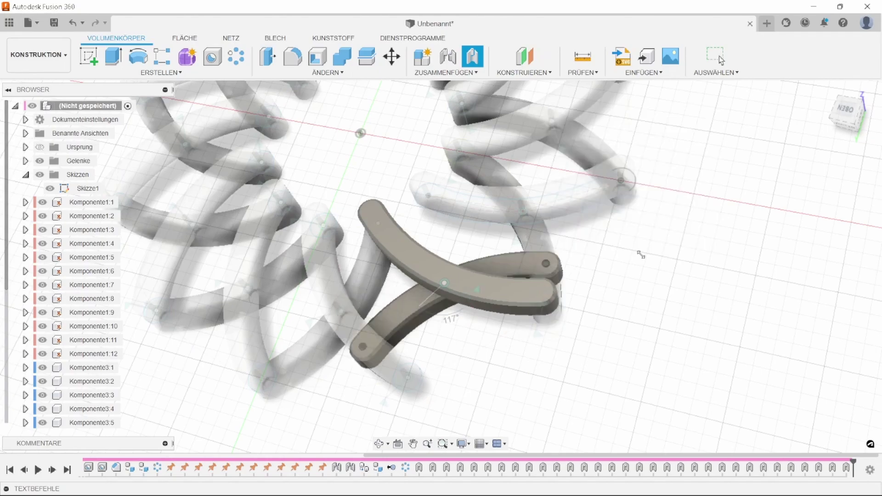
- Add a revolute as-built joint for the next arm pair at their shared pivot
key("shift+j")
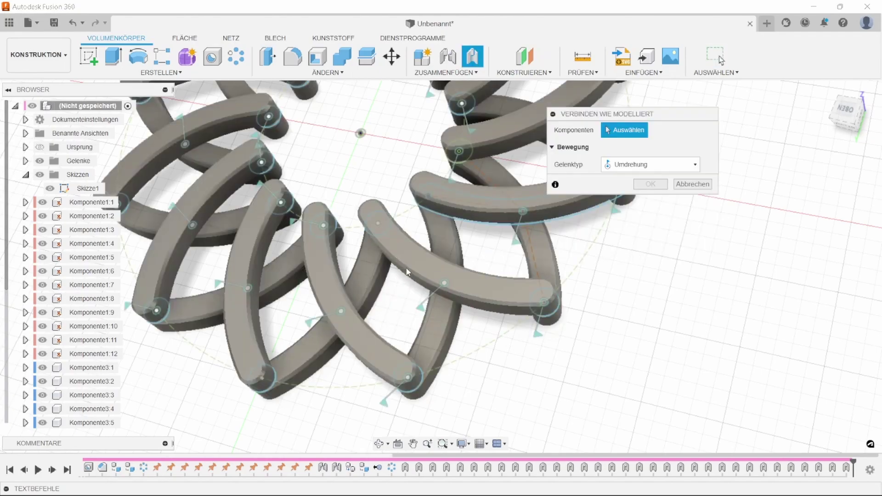
left_click(409, 272)
left_click(372, 280)
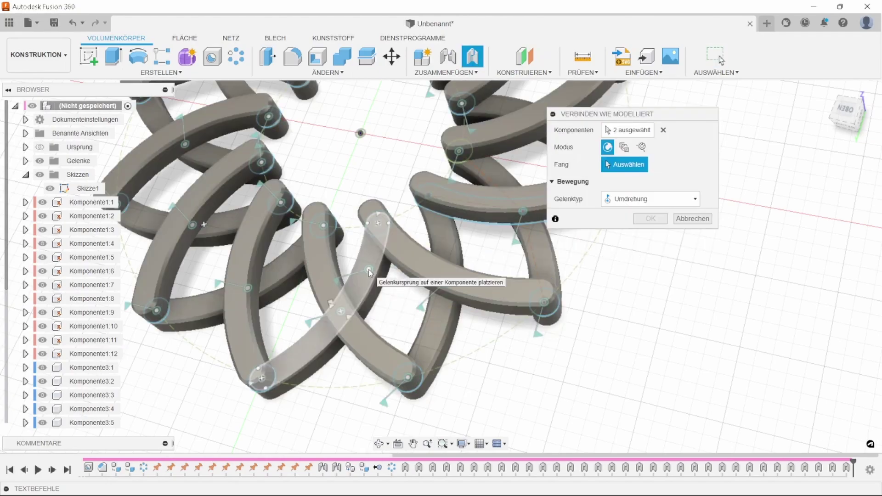
left_click(376, 251)
left_click(650, 218)
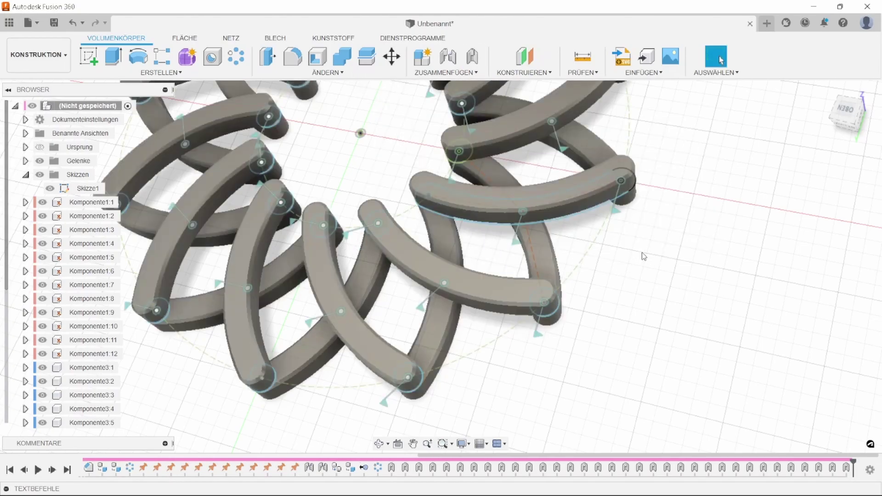
- Link Komponente3:12 to its neighbouring arm with the final revolute as-built joint
key("shift+j")
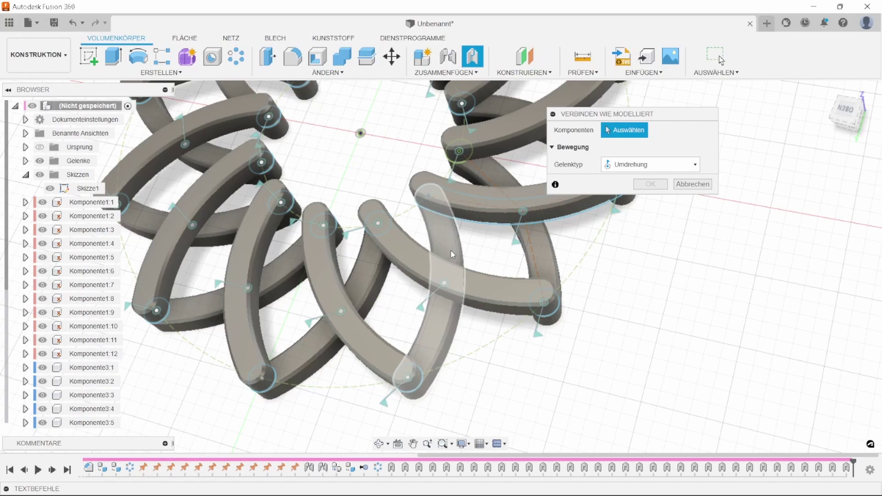
left_click(453, 239)
left_click(479, 208)
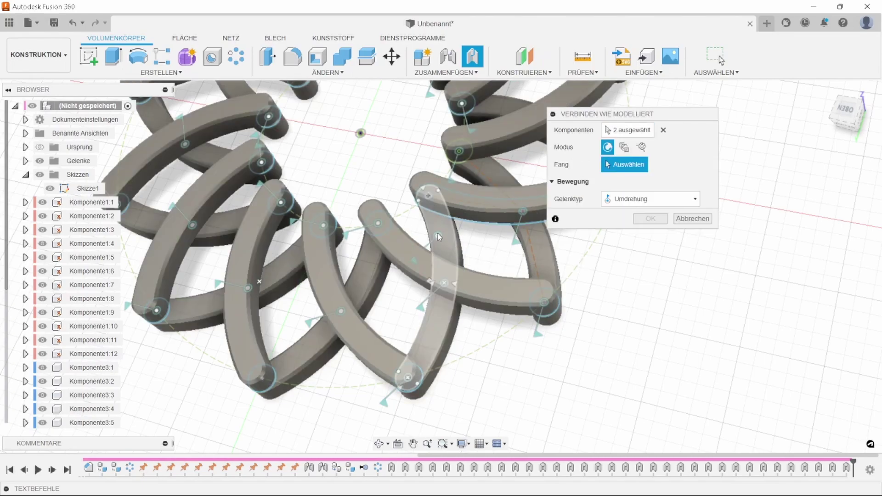
left_click(435, 208)
left_click(649, 253)
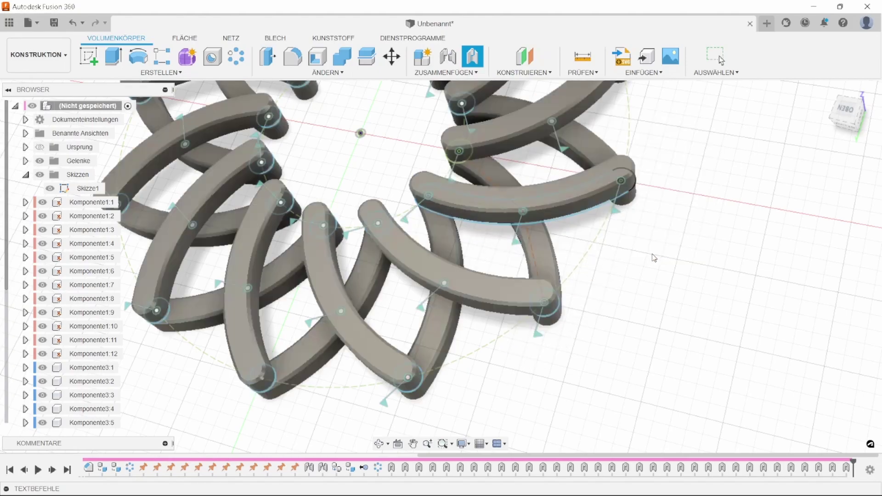
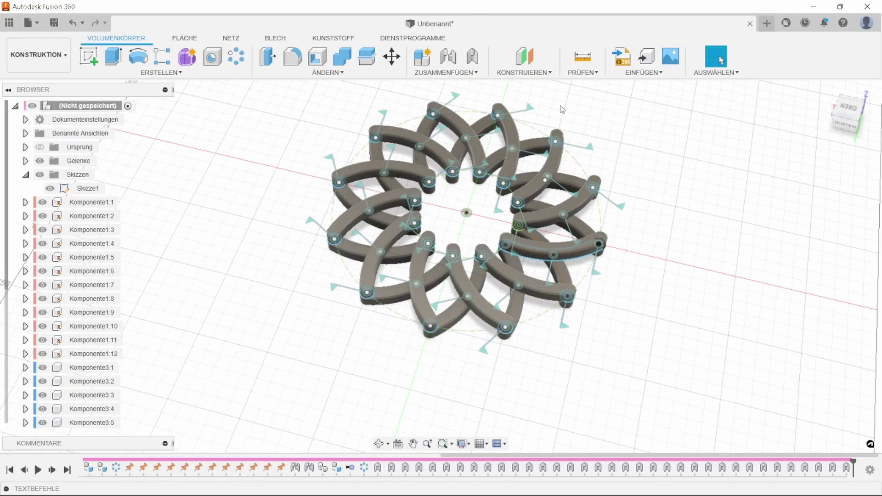
- Enable contact between all components of the assembly
left_click(473, 77)
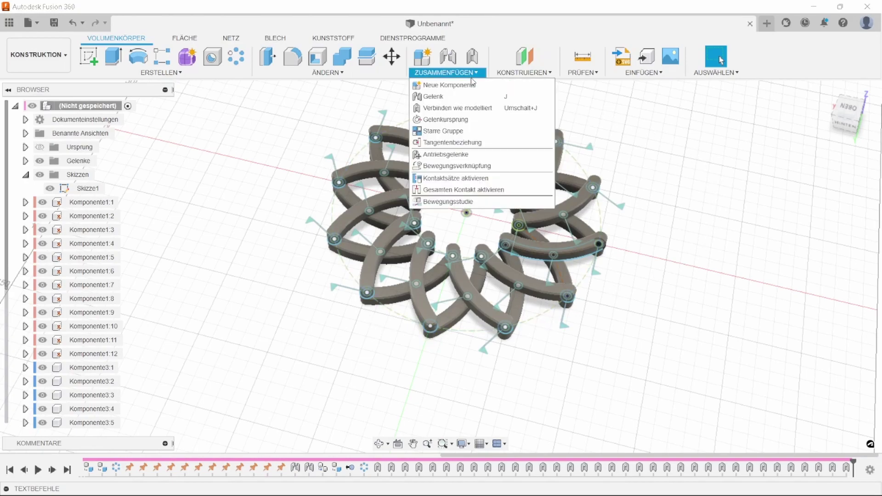
left_click(464, 192)
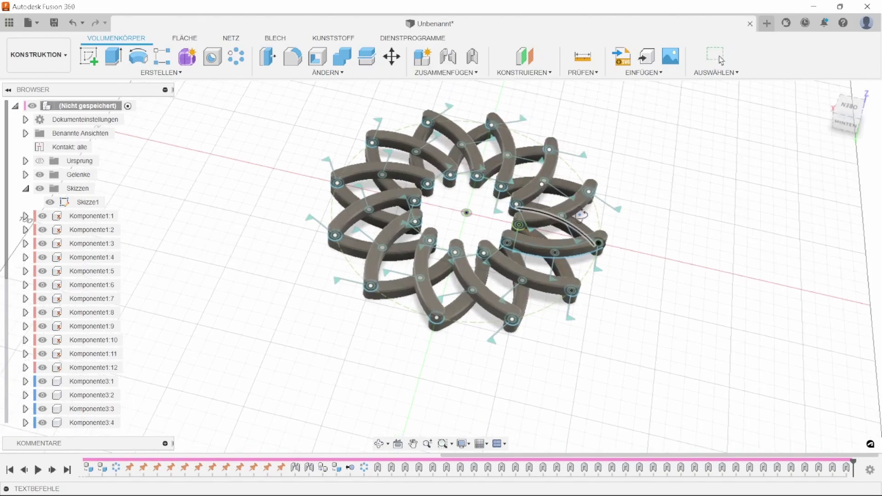
middle_click_drag(555, 217, 580, 250, "shift")
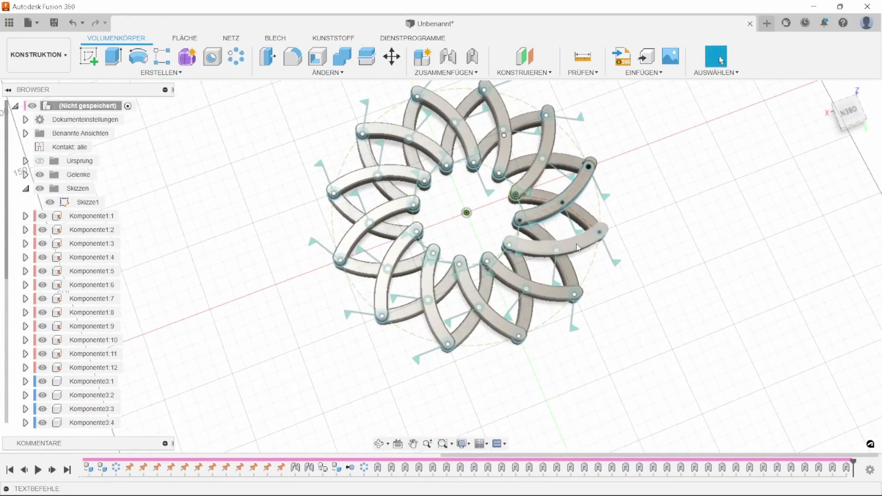
left_click(580, 251)
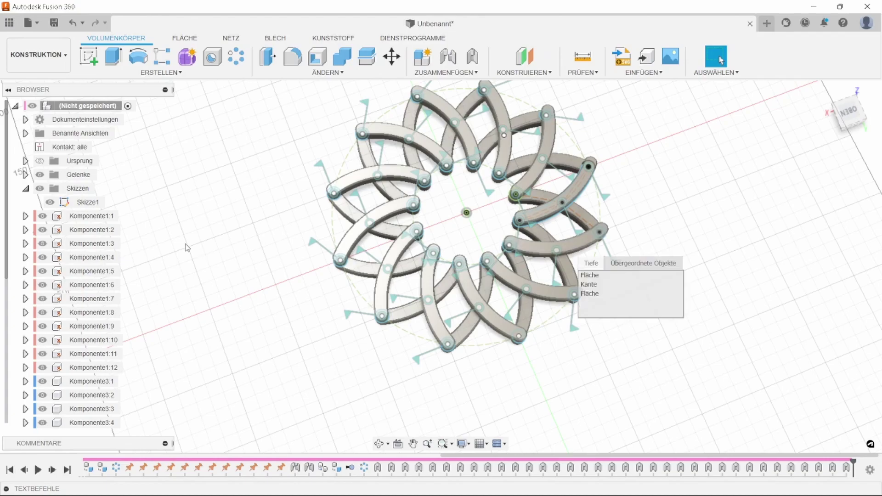
- Unfix links Komponente1:2 through Komponente1:12 so they move freely
left_click(93, 230)
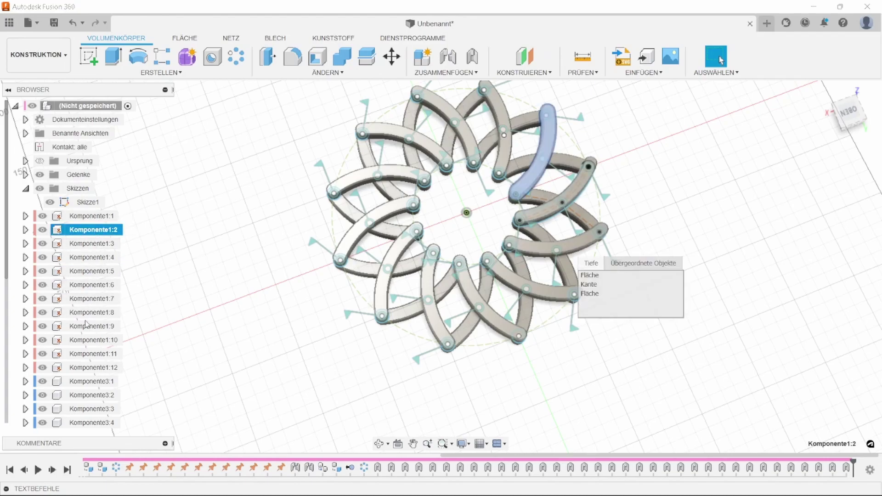
left_click(84, 367, "shift")
right_click(84, 367)
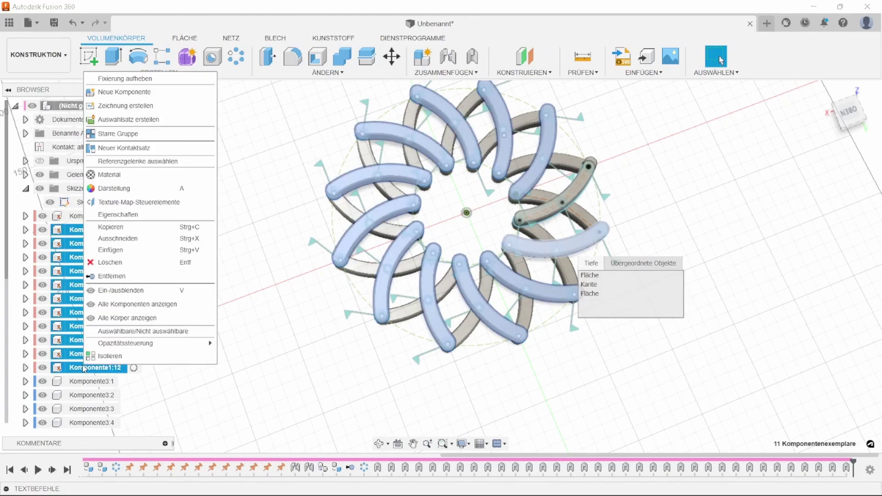
left_click(151, 83)
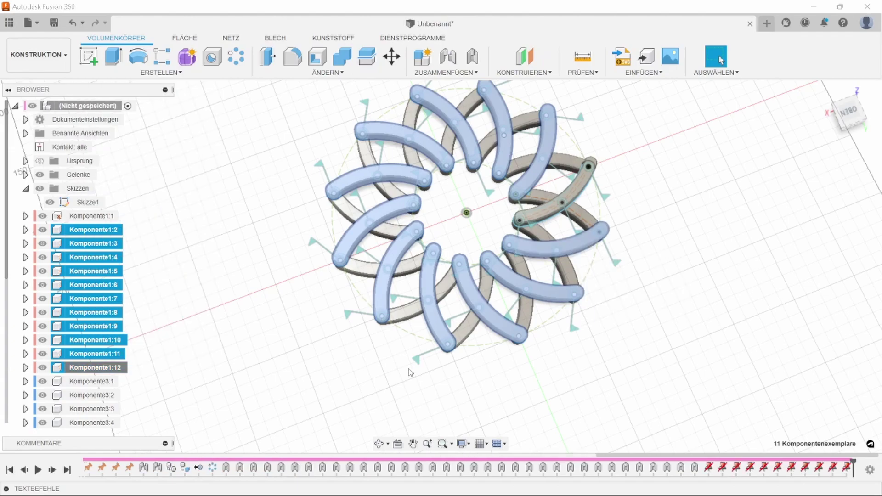
left_click(472, 398)
mouse_move(496, 315)
left_mouse_down()
mouse_move(326, 299)
mouse_move(541, 314)
mouse_move(624, 280)
left_mouse_up()
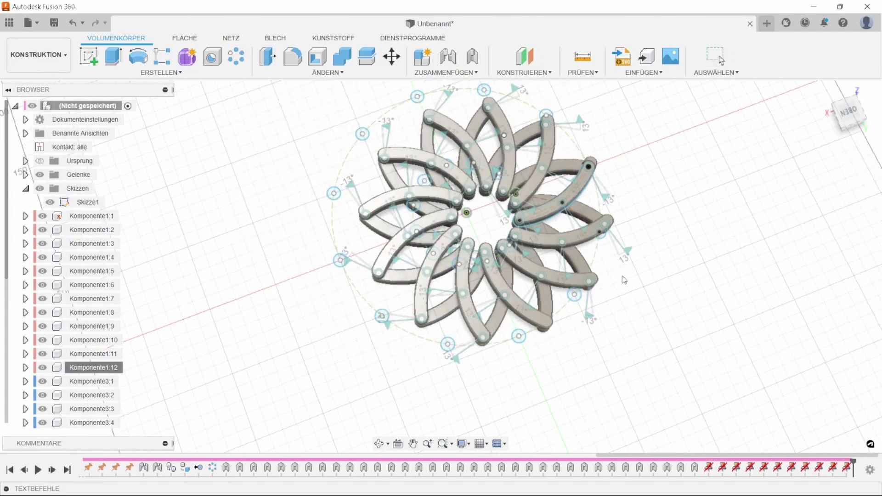
left_click_drag(436, 284, 561, 285)
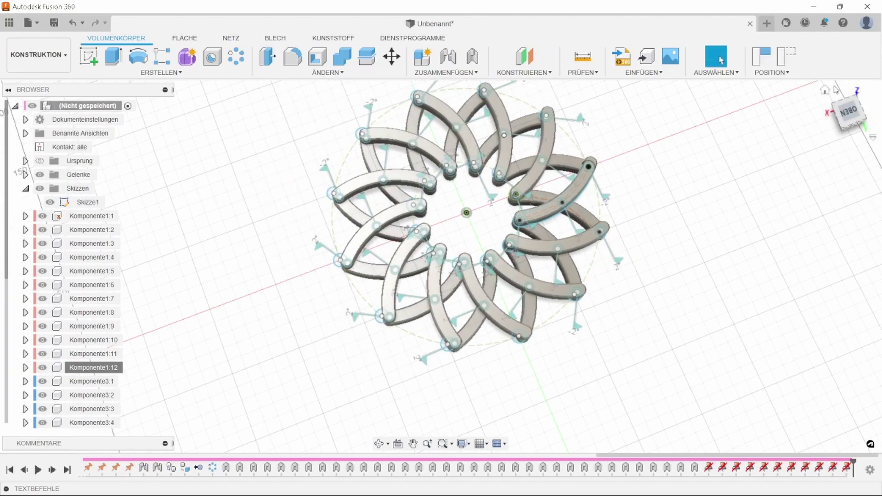
left_click(789, 57)
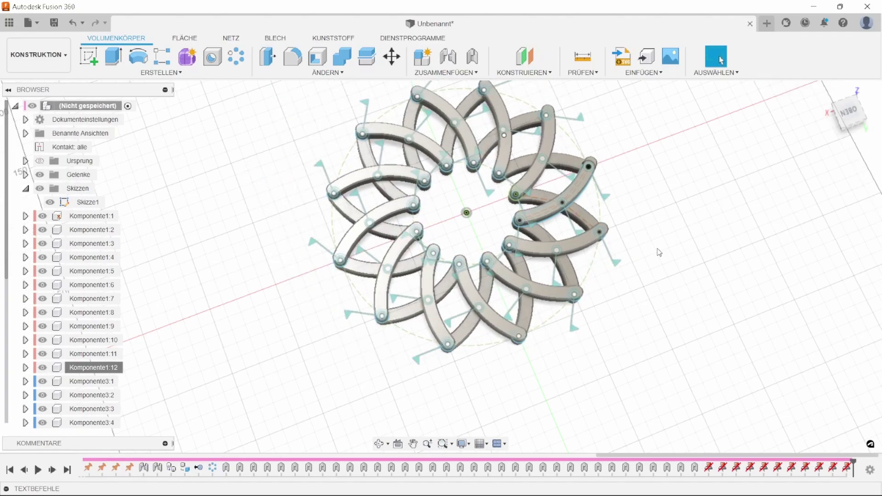
mouse_move(626, 265)
middle_mouse_down("shift")
mouse_move(581, 143)
mouse_move(570, 152)
middle_mouse_up("shift")
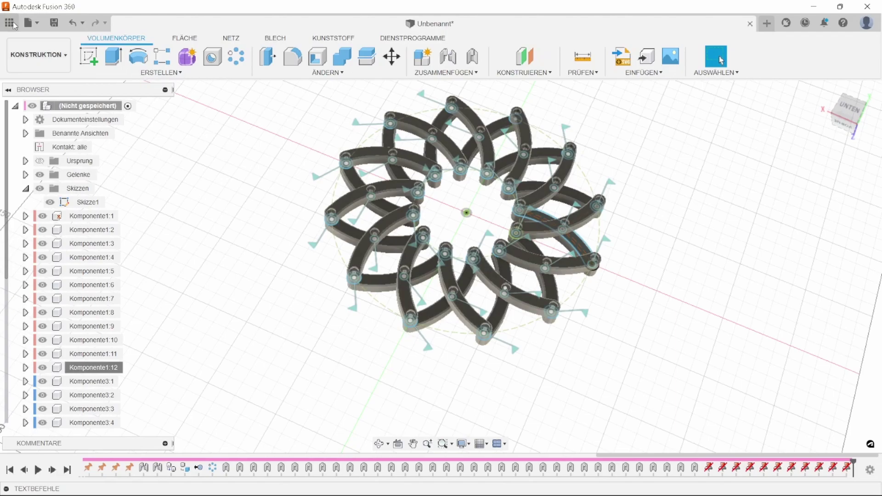
- With the Data Panel open, save the design as 'Untersetzer' in the Youtube folder
left_click(9, 22)
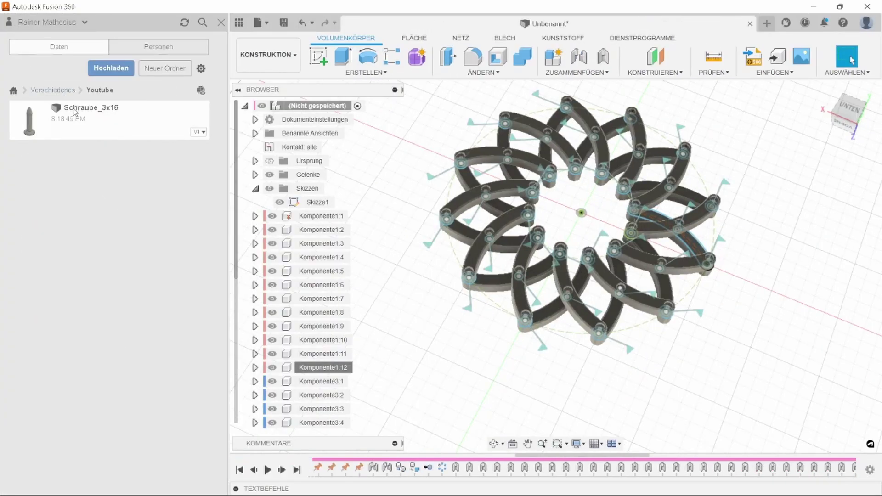
right_click(33, 128)
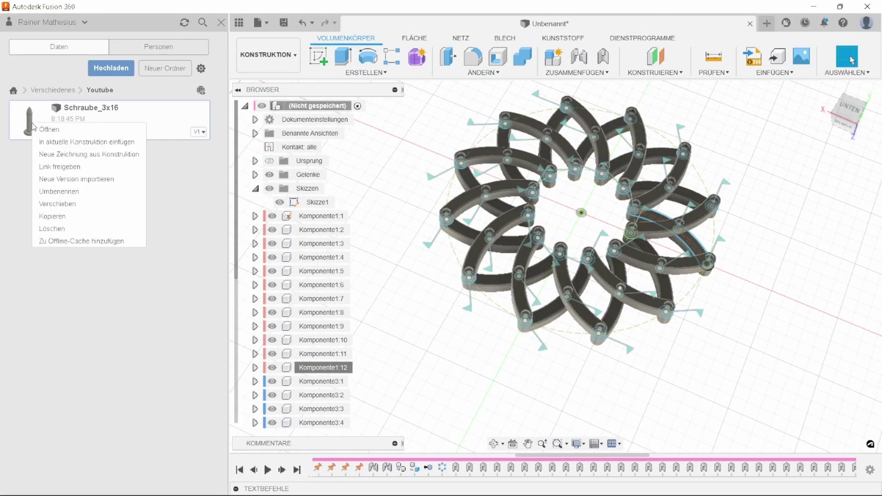
left_click(344, 168)
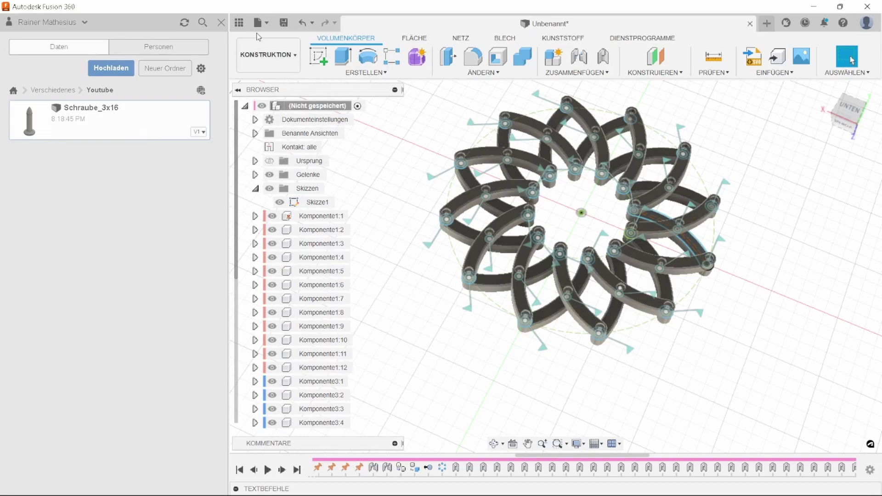
left_click(284, 23)
type("Untersetzer_")
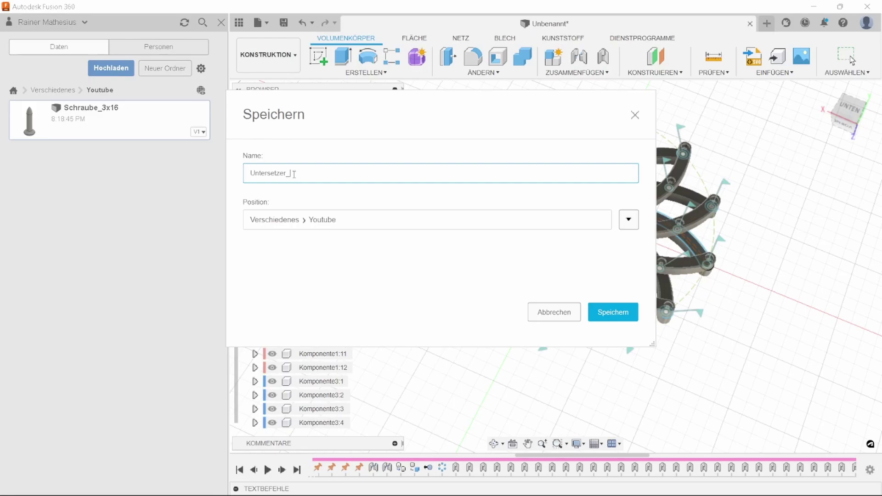
key("Return")
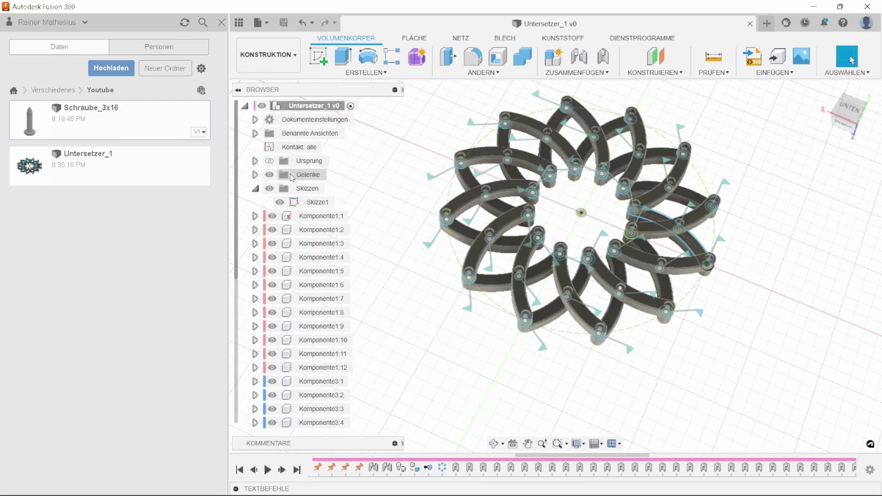
- Insert Schraube_3x16 into the current design, close the Data Panel, and select Schraube_3x16 v1:1
right_click(120, 131)
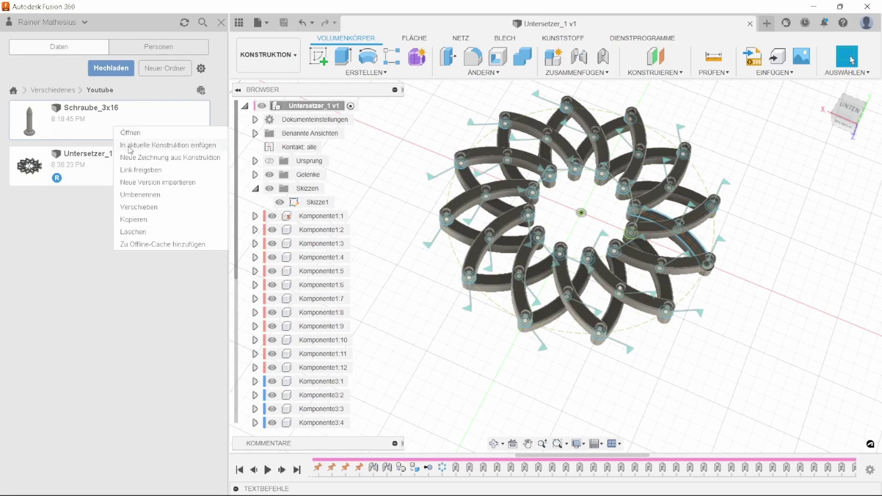
left_click(132, 145)
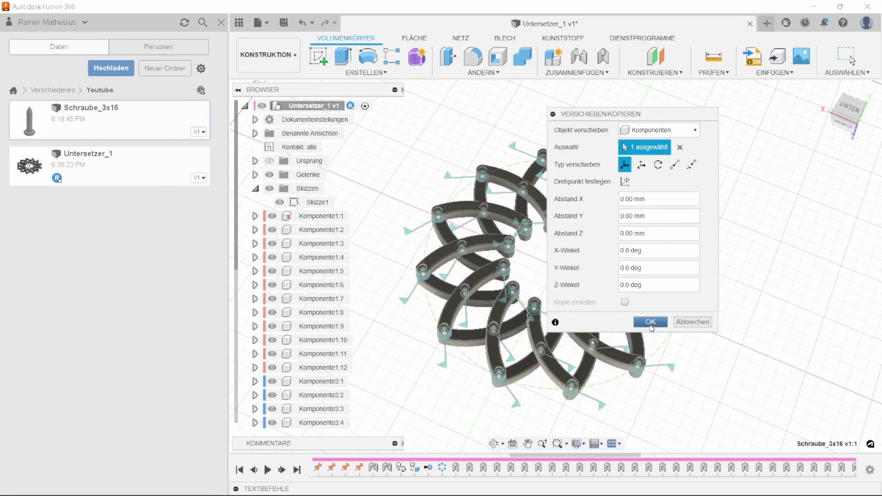
left_click(651, 322)
left_click(221, 24)
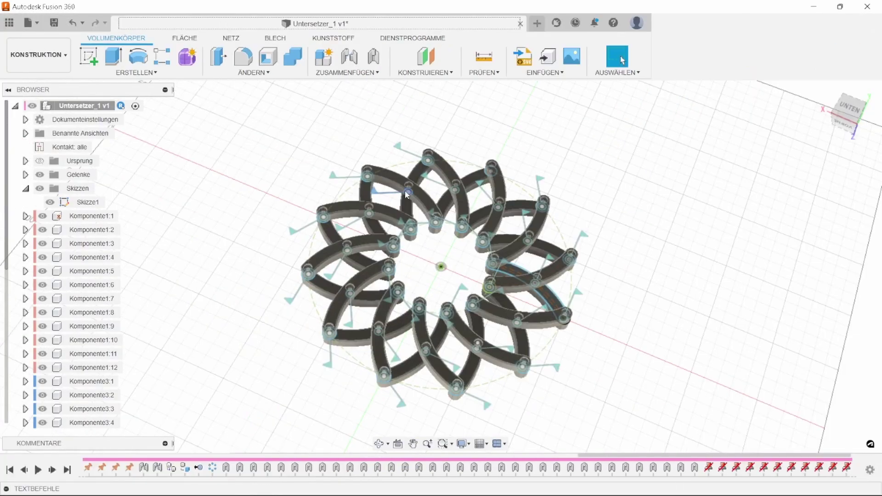
mouse_move(407, 235)
middle_mouse_down("shift")
mouse_move(426, 398)
mouse_move(435, 406)
mouse_move(440, 398)
middle_mouse_up("shift")
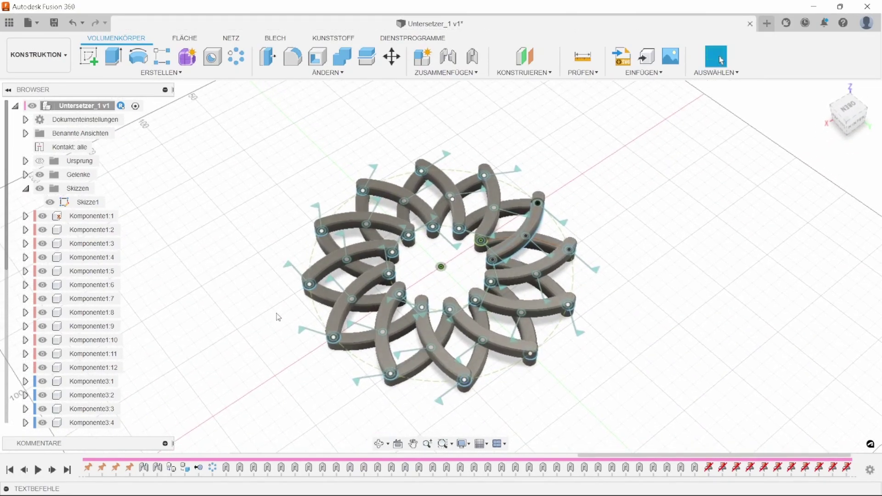
scroll(90, 393, "down", 2)
scroll(90, 397, "down", 2)
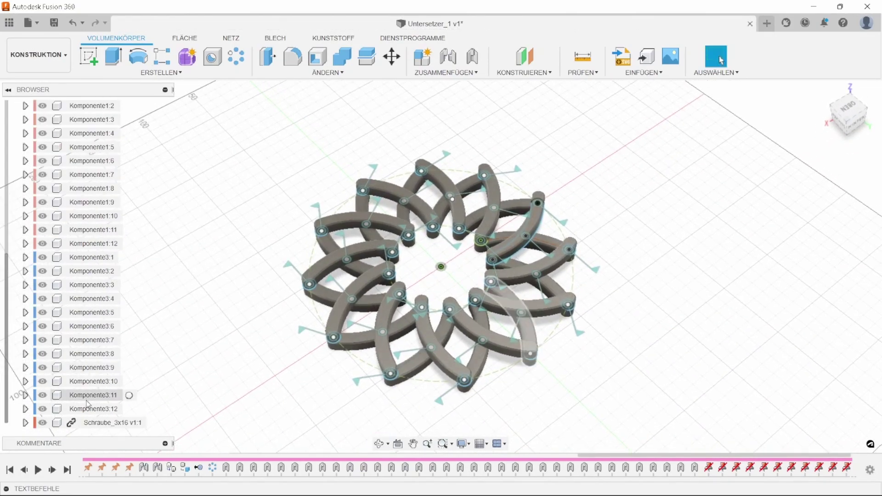
left_click(98, 422)
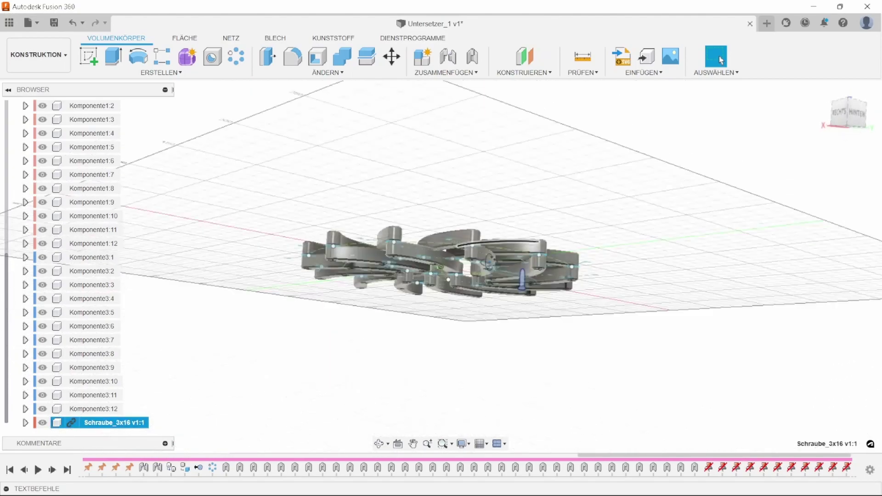
- Move the Schraube_3x16 screw by a -95 mm Z offset so it stands clear of the linkage
left_click(391, 56)
middle_click_drag(441, 209, 448, 356, "shift")
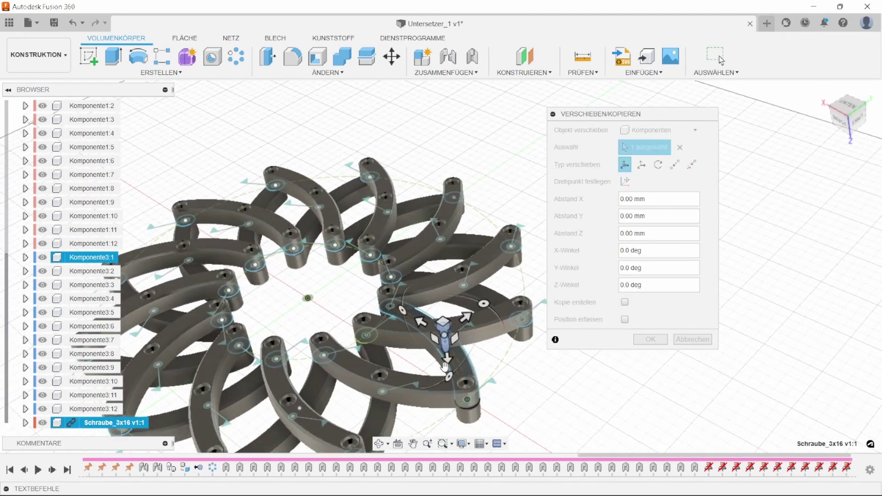
left_click_drag(448, 356, 437, 271)
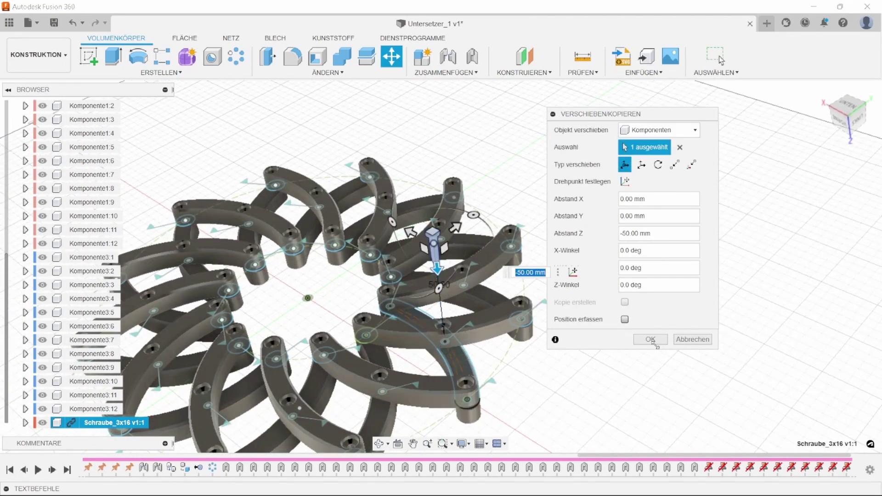
type("-95")
key("Return")
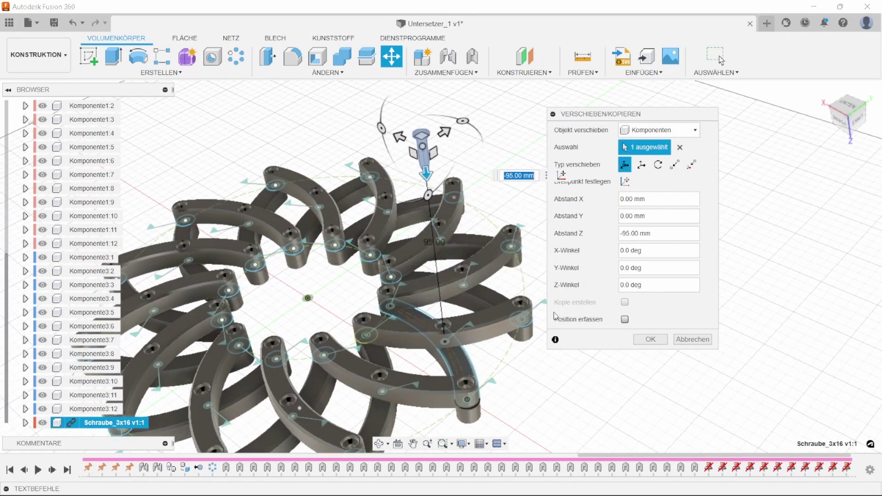
left_click(648, 340)
scroll(672, 340, "down", 1)
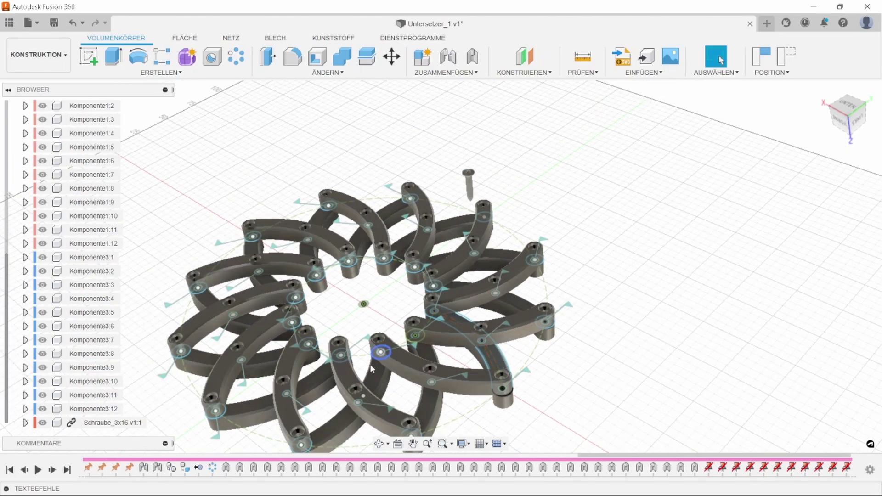
- Capture the screw's moved position via the Körper1 context menu, keeping the placement
mouse_move(104, 423)
left_click(25, 422)
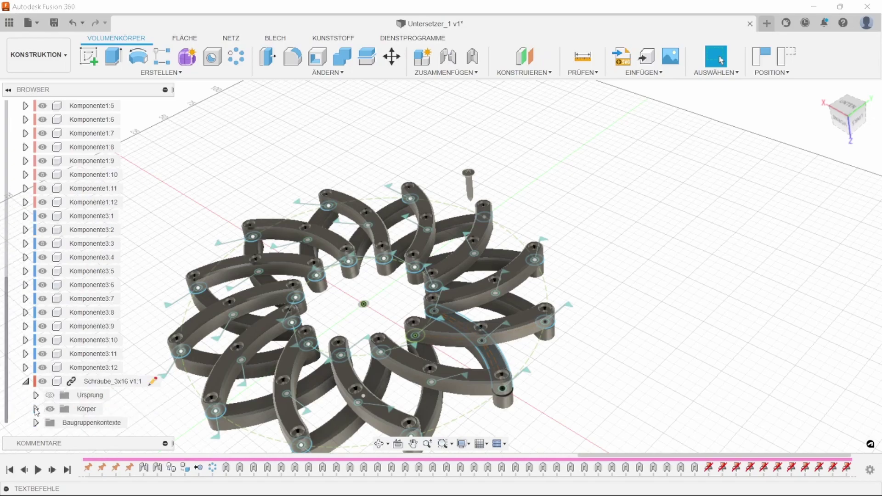
right_click(88, 421)
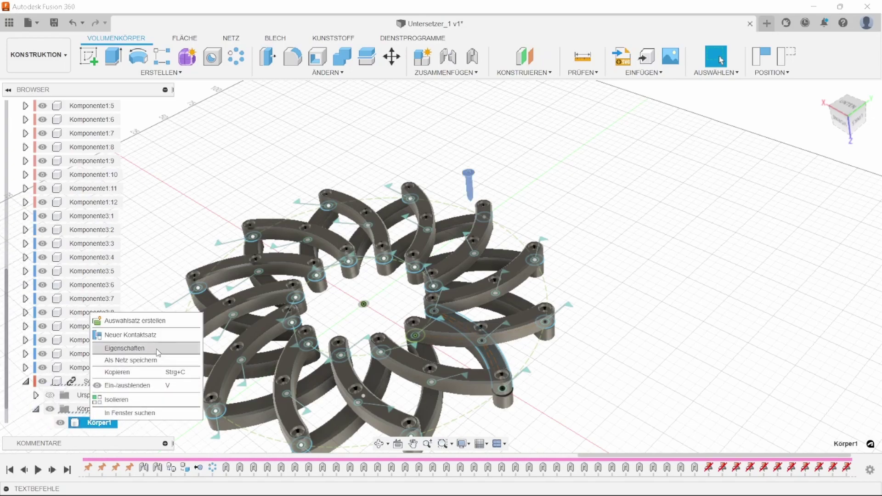
left_click(117, 427)
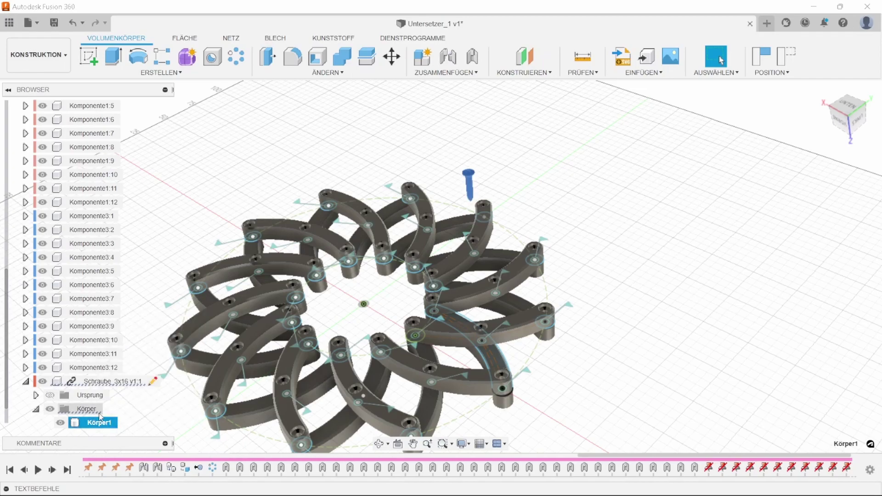
scroll(83, 417, "down", 1)
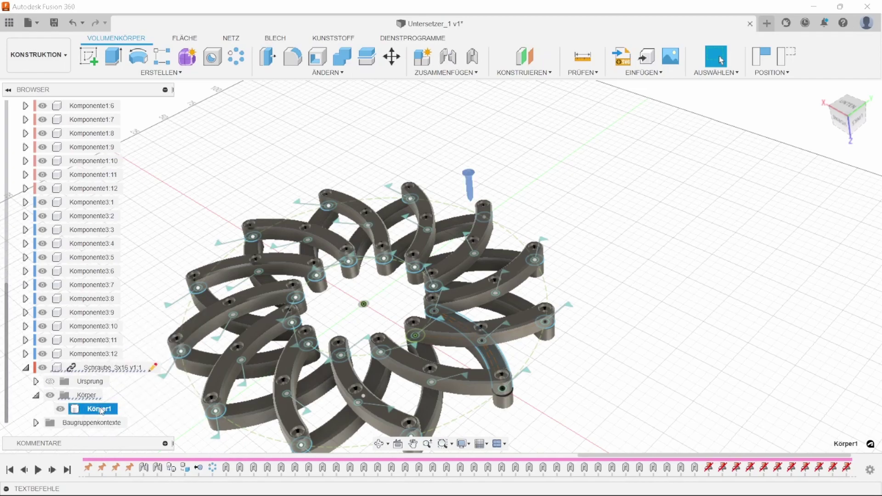
right_click(96, 412)
left_click(143, 409)
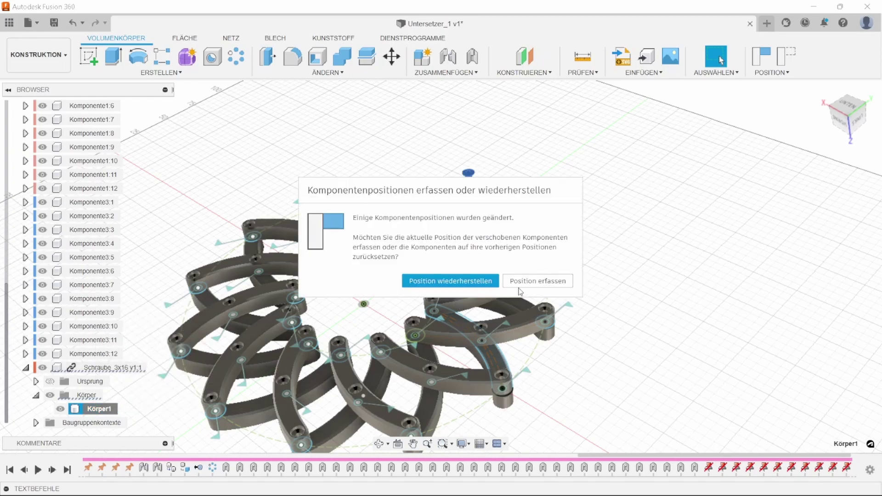
left_click(536, 281)
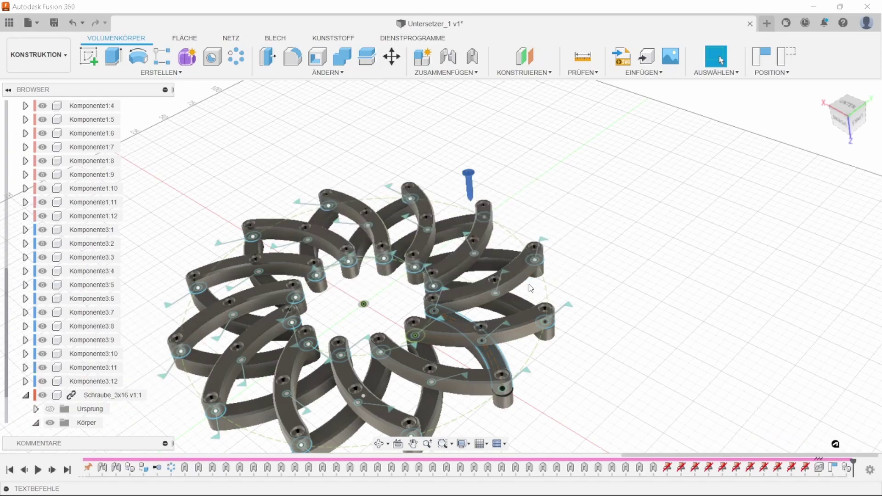
key("m")
key("Escape")
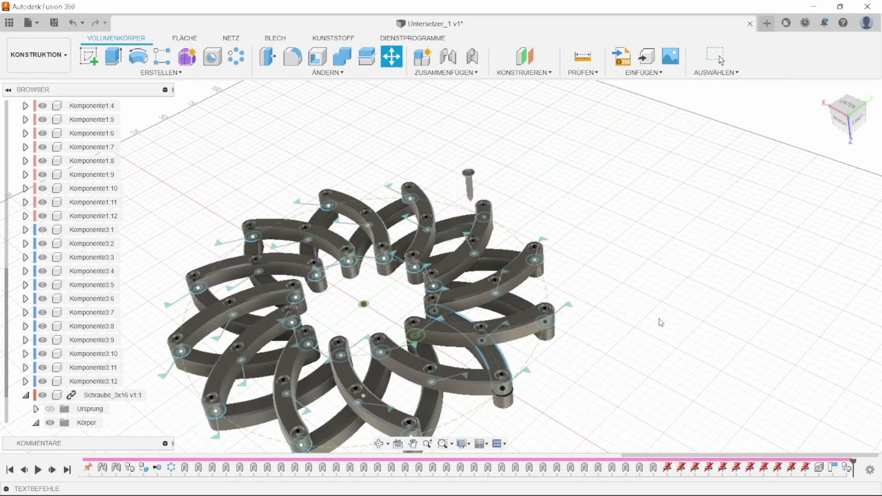
- Delete the linked Schraube_3x16 component, confirming despite its references
right_click(93, 398)
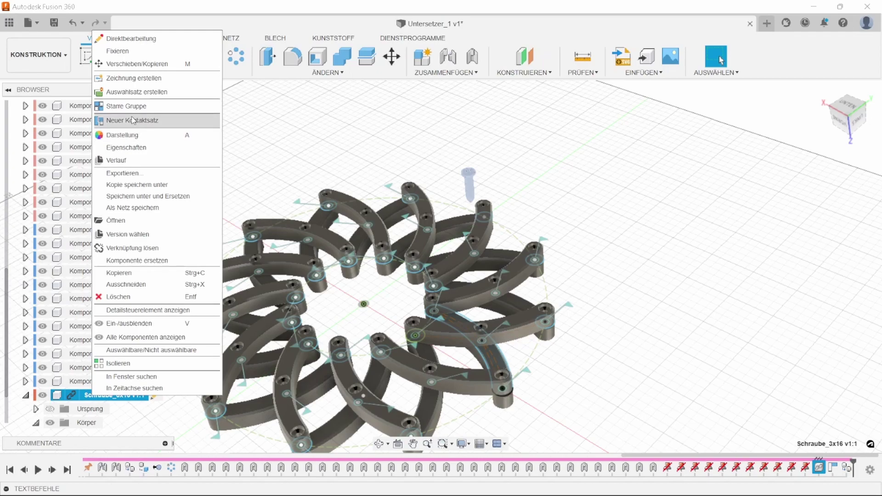
left_click(136, 300)
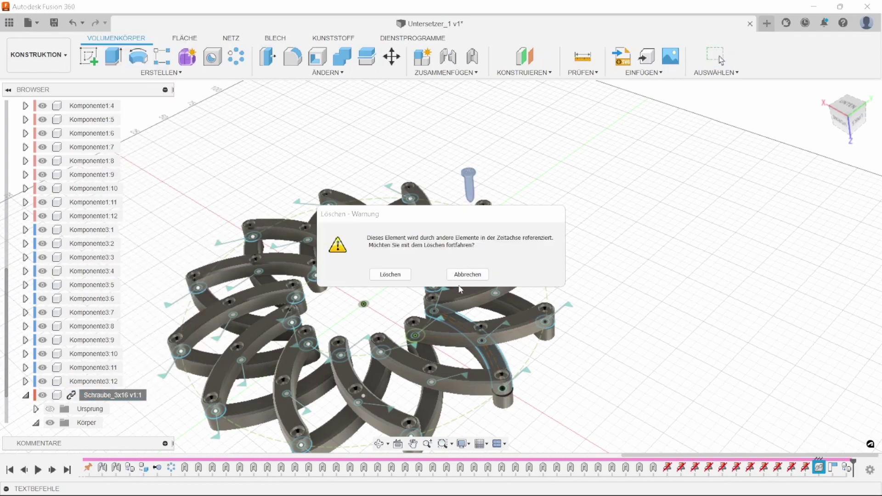
left_click(393, 277)
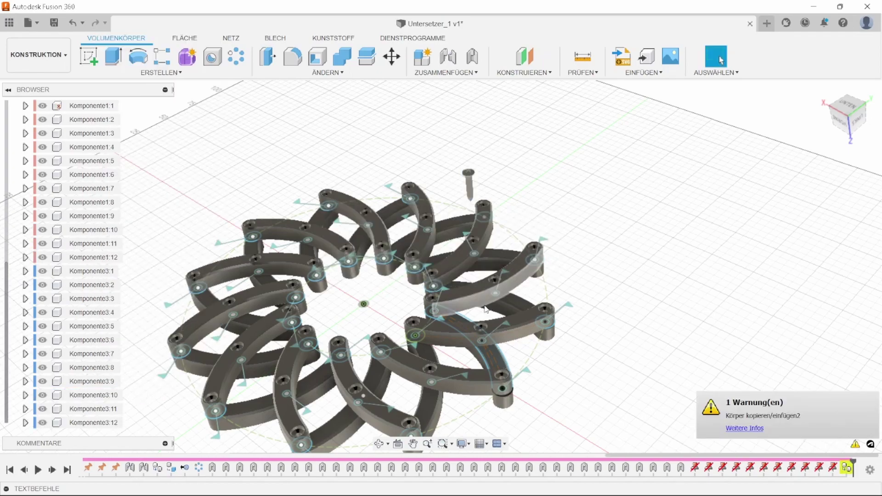
scroll(526, 326, "down", 2)
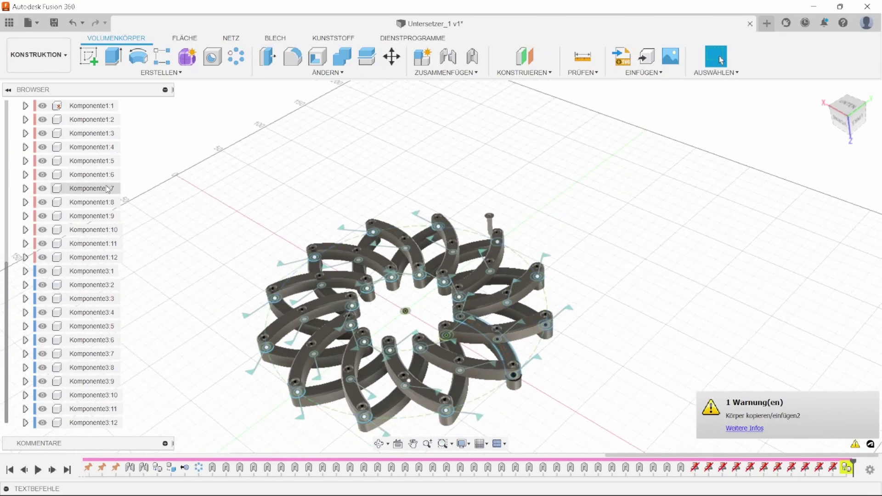
scroll(107, 190, "up", 2)
scroll(108, 190, "up", 2)
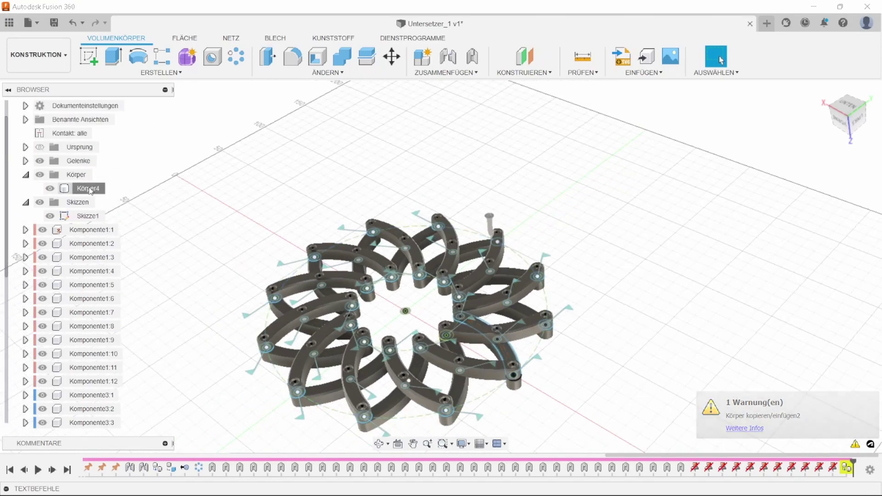
- Move the leftover screw body Körper4 into Komponente1:1 and expand it
left_click(91, 190)
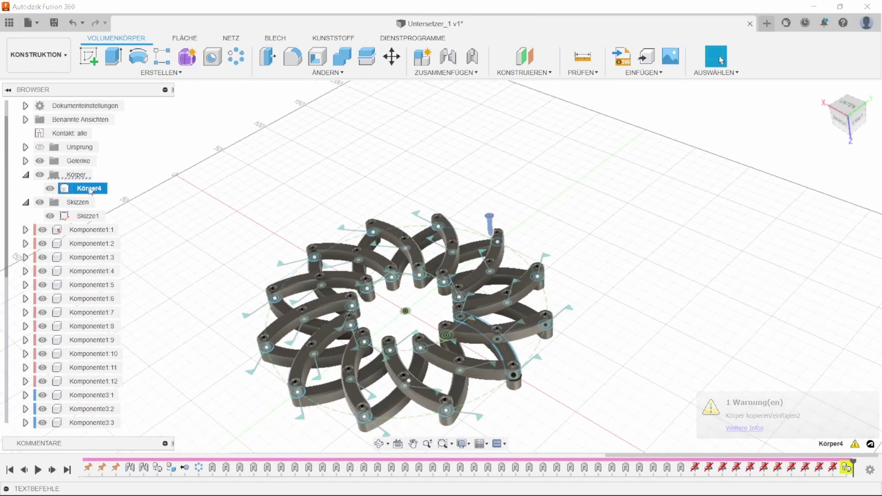
left_click(85, 231)
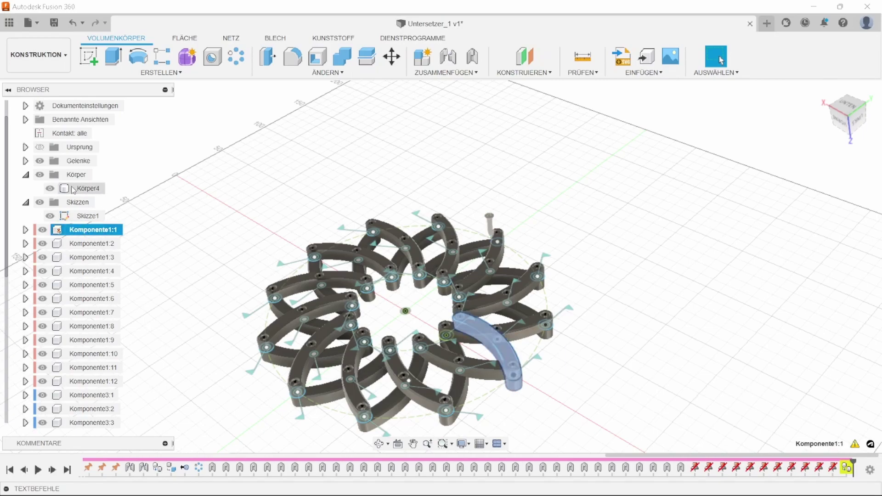
left_click(90, 189)
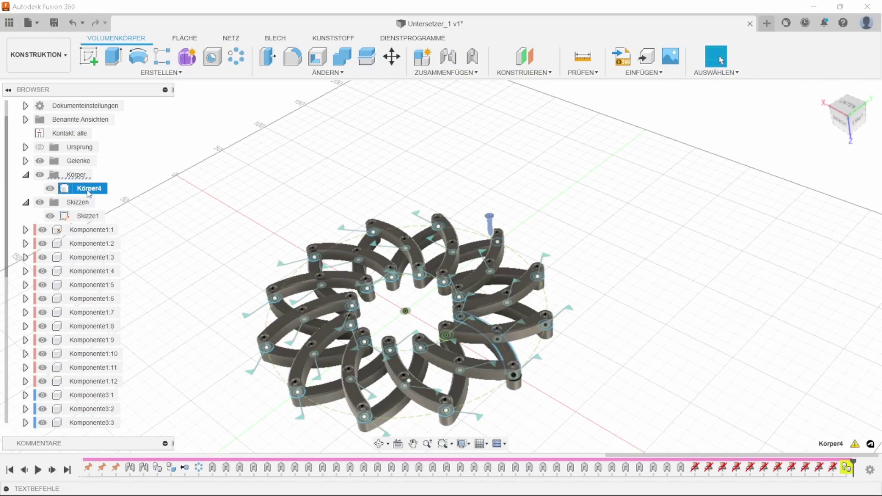
left_click_drag(88, 191, 91, 233)
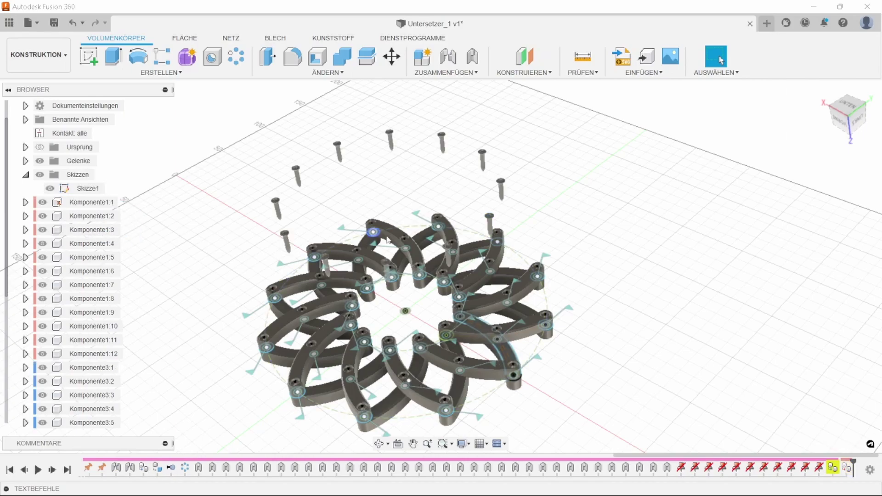
left_click(26, 203)
- Start a point-to-point move of screw body Körper2, picking its start point
left_click(36, 230)
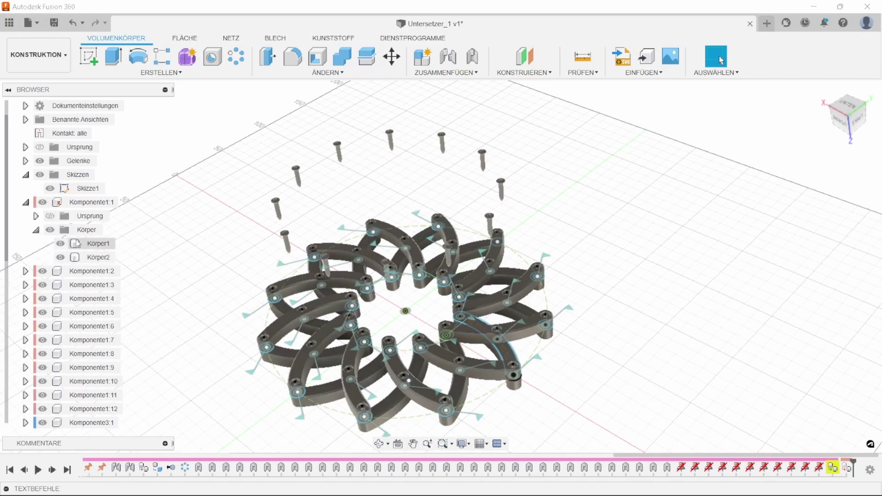
left_click(99, 258)
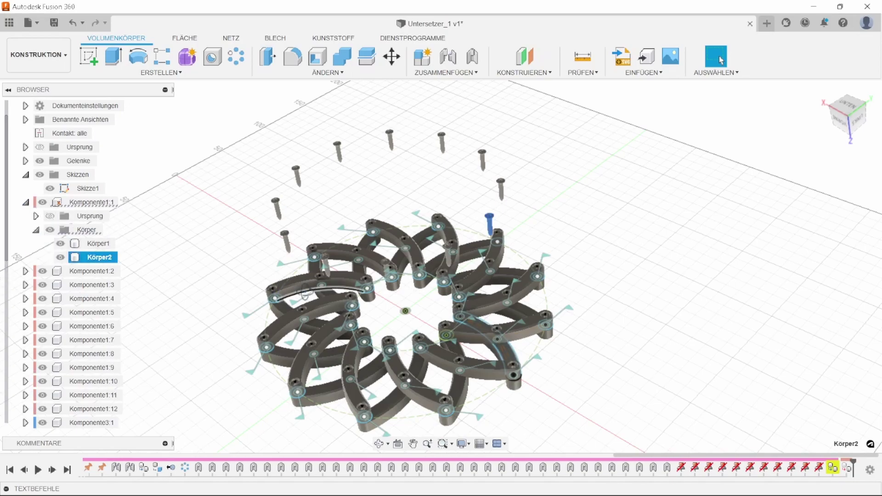
middle_click_drag(464, 138, 440, 133, "shift")
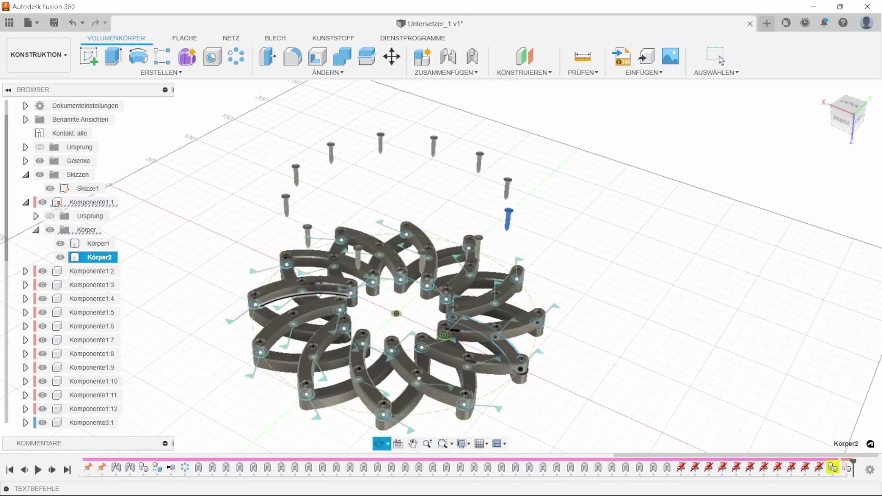
left_click(391, 57)
left_click(673, 164)
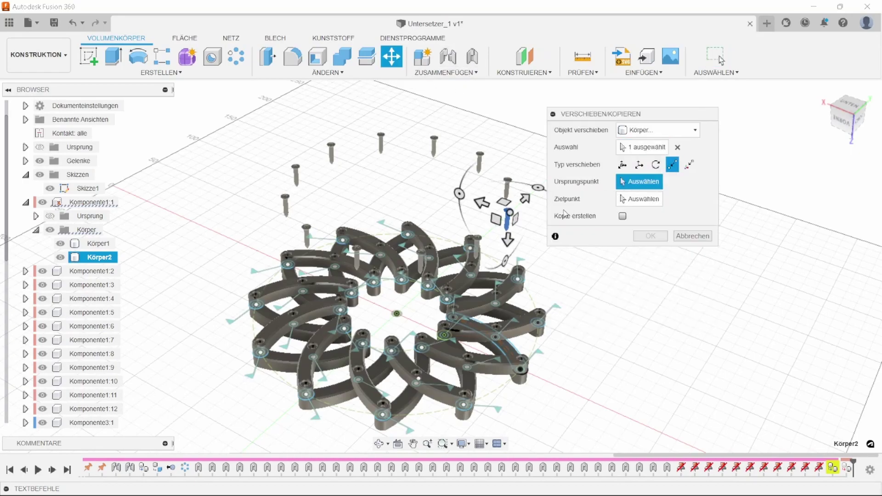
middle_click_drag(554, 225, 514, 220, "shift")
scroll(507, 221, "up", 2)
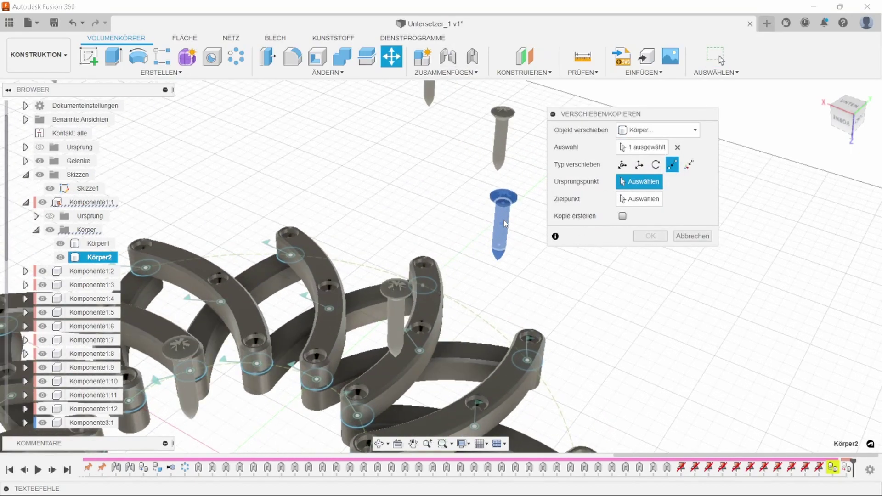
left_click(507, 209)
- Set the hole centre as destination and seat the screw in the countersunk hole
scroll(492, 232, "down", 3)
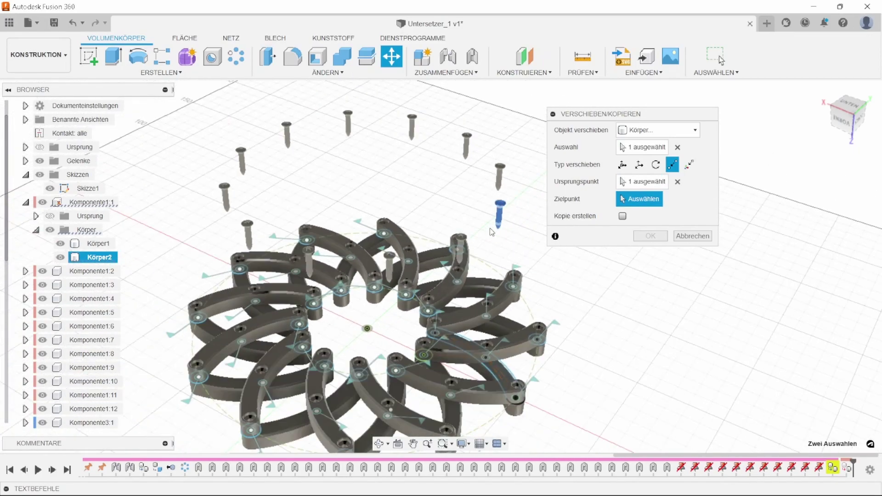
middle_click_drag(491, 258, 482, 313, "shift")
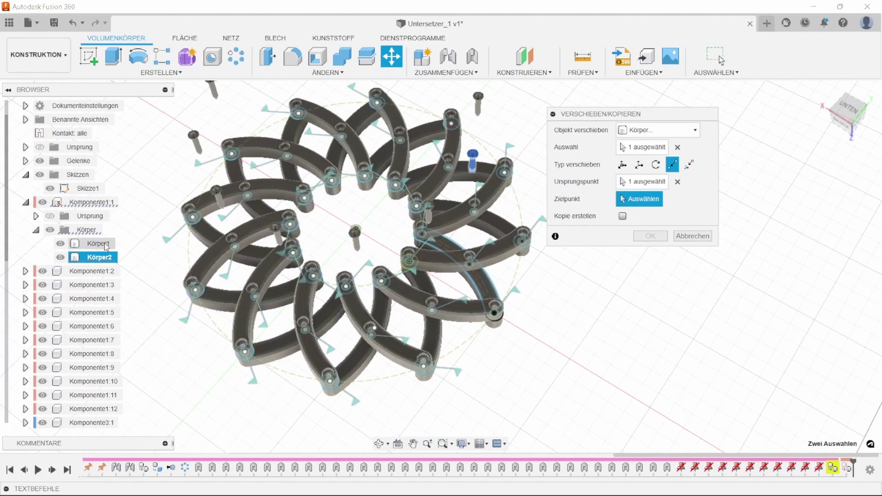
scroll(428, 257, "up", 2)
scroll(409, 257, "up", 3)
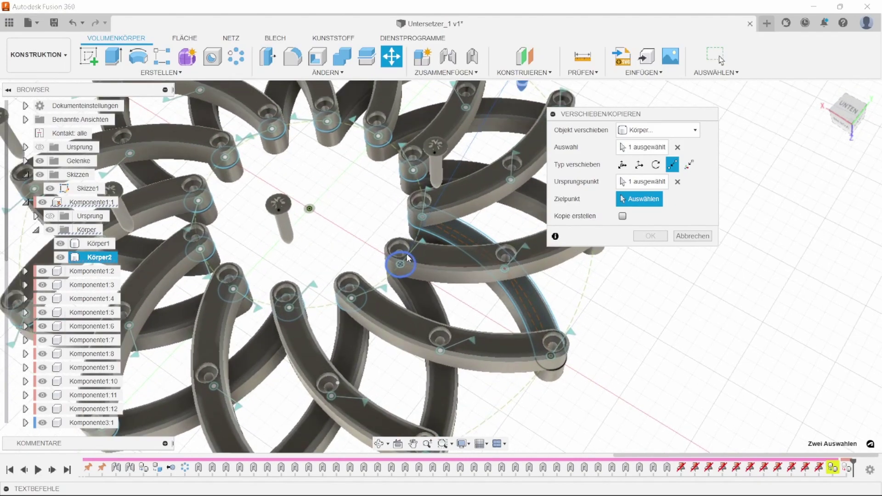
scroll(406, 254, "up", 2)
scroll(400, 250, "up", 2)
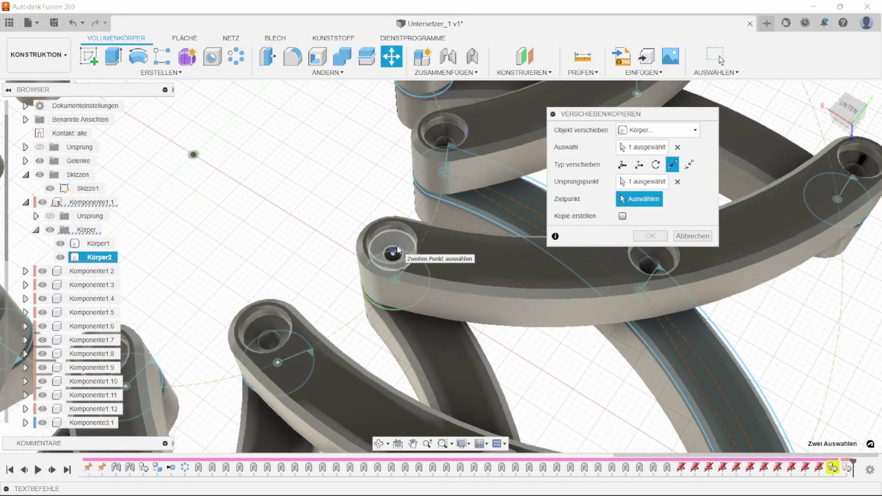
left_click(398, 248)
scroll(403, 262, "up", 2)
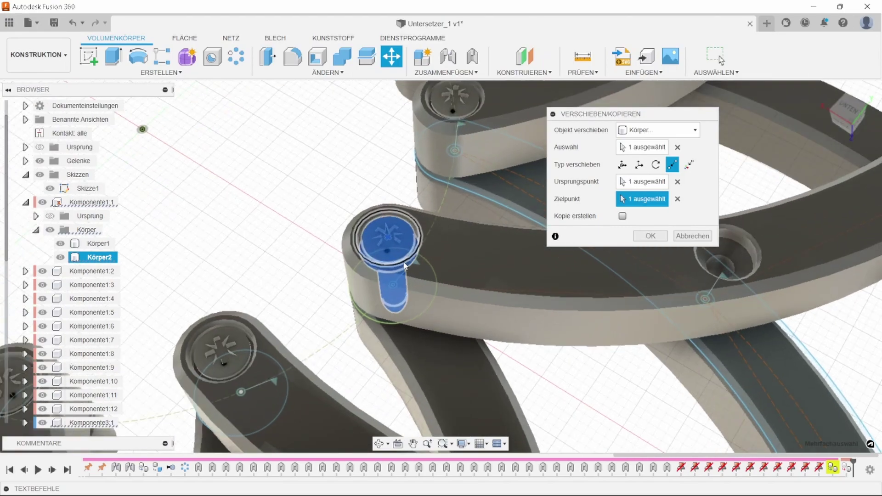
scroll(404, 265, "up", 1)
left_click(389, 249)
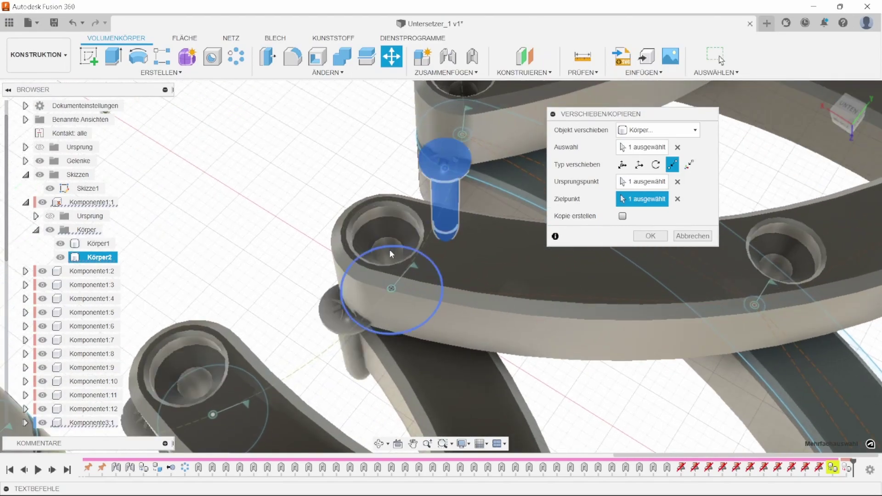
scroll(389, 244, "up", 1)
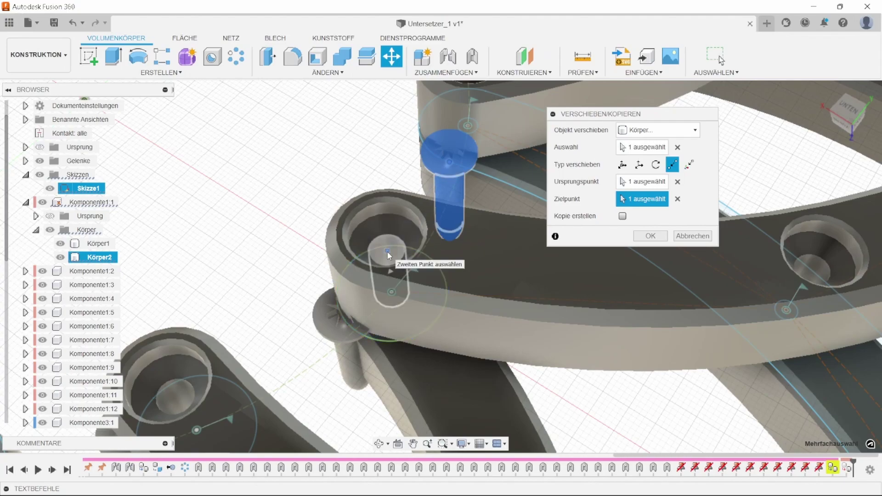
left_click(387, 251)
left_click(646, 238)
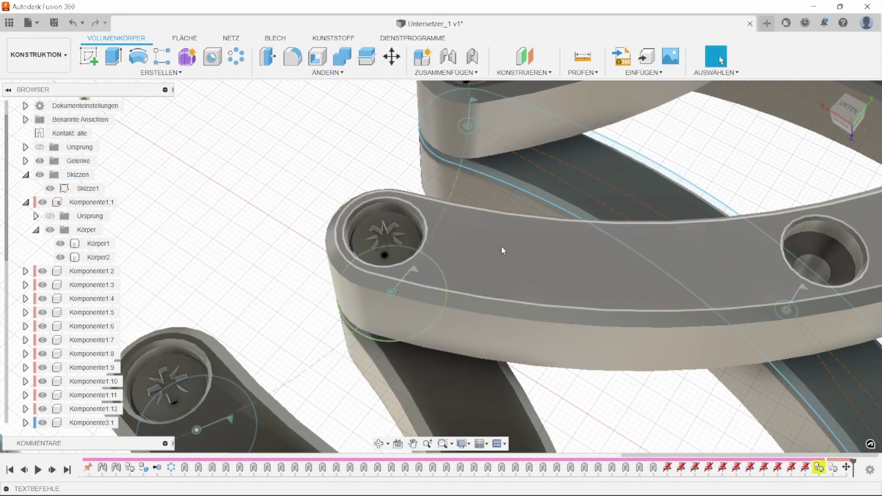
- Select screw body Körper2 and lift it out of its hole along Z
scroll(97, 248, "up", 1)
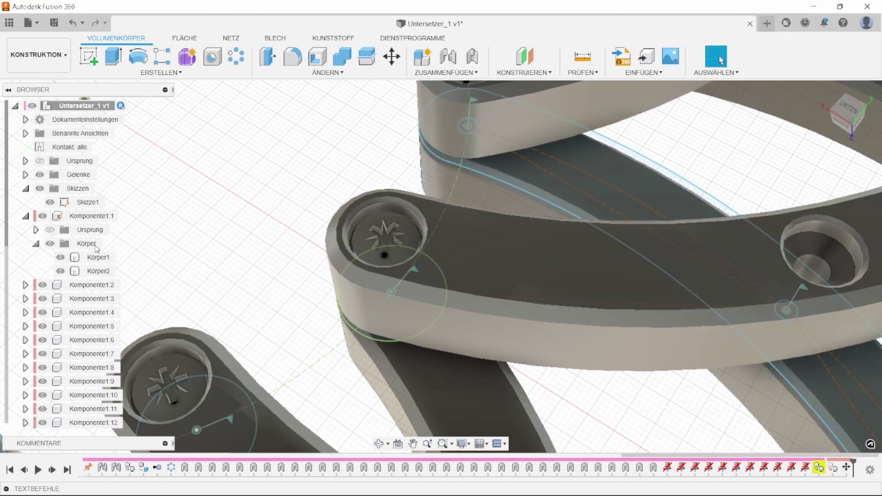
left_click(96, 257)
scroll(96, 256, "down", 3)
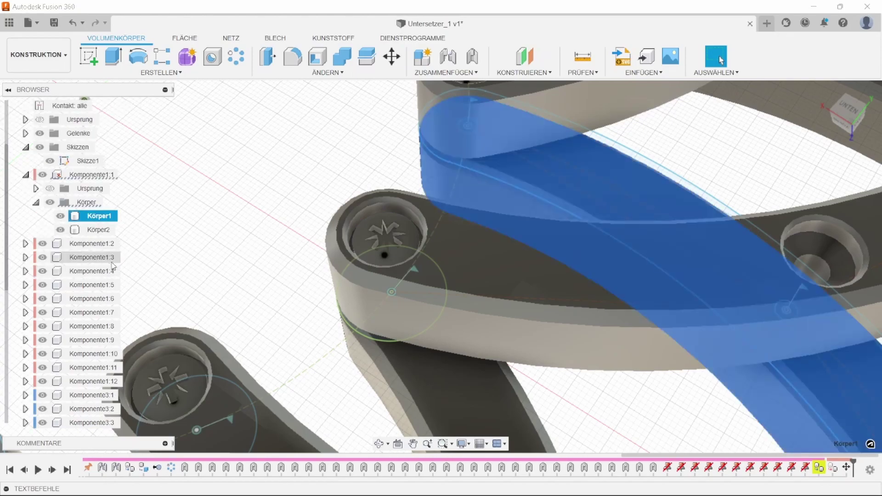
scroll(291, 274, "down", 2)
scroll(291, 275, "down", 2)
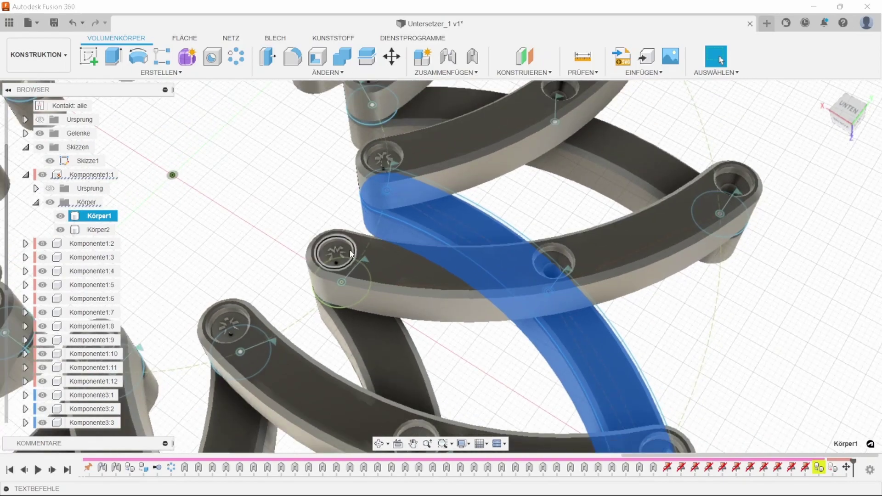
left_click(109, 231)
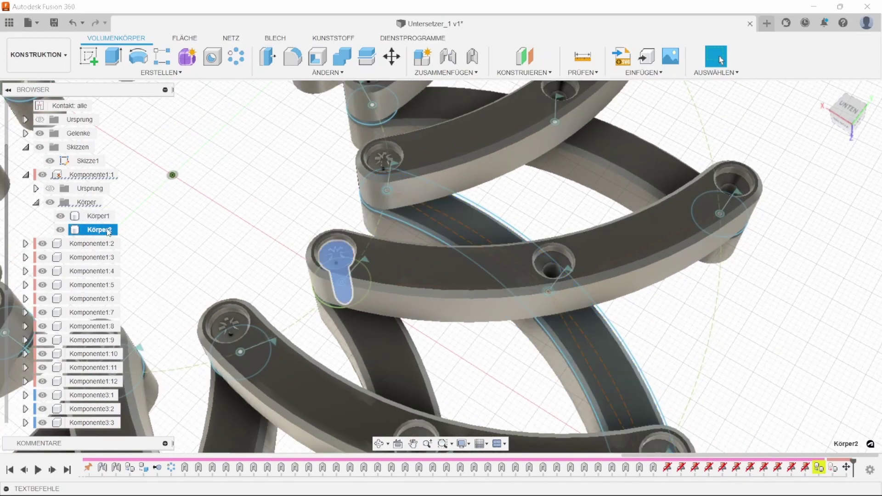
left_click(391, 57)
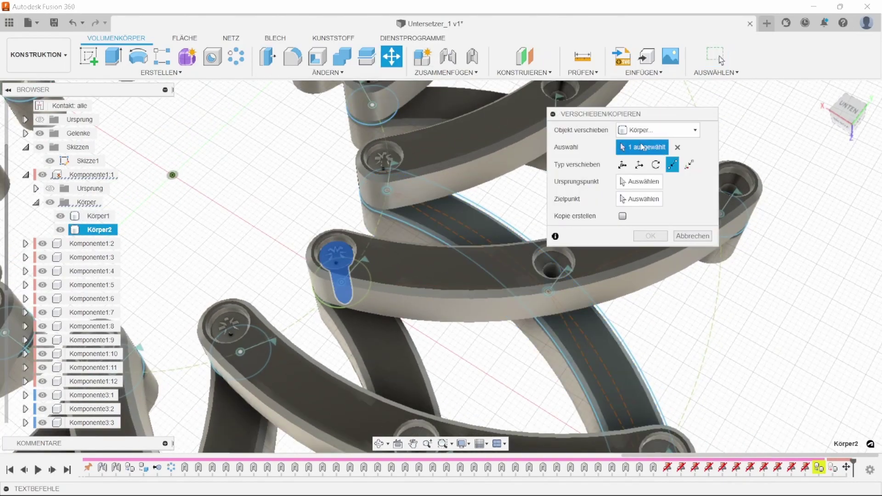
left_click(623, 166)
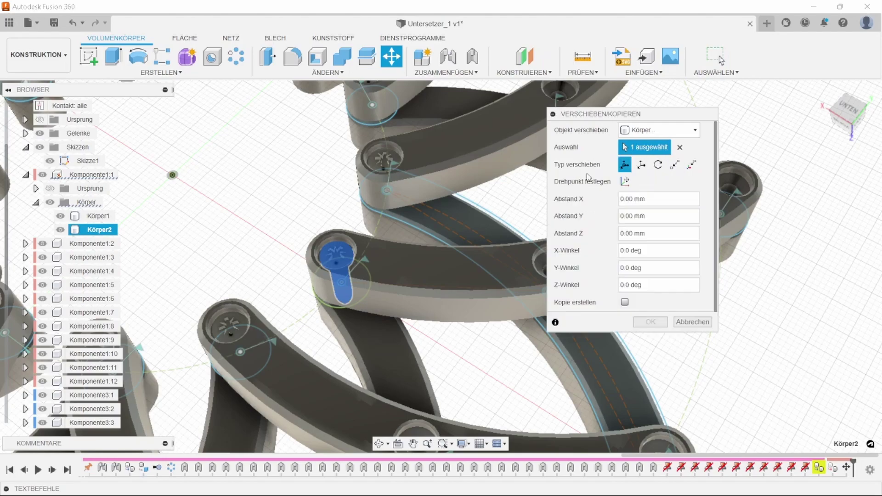
left_click_drag(342, 293, 325, 212)
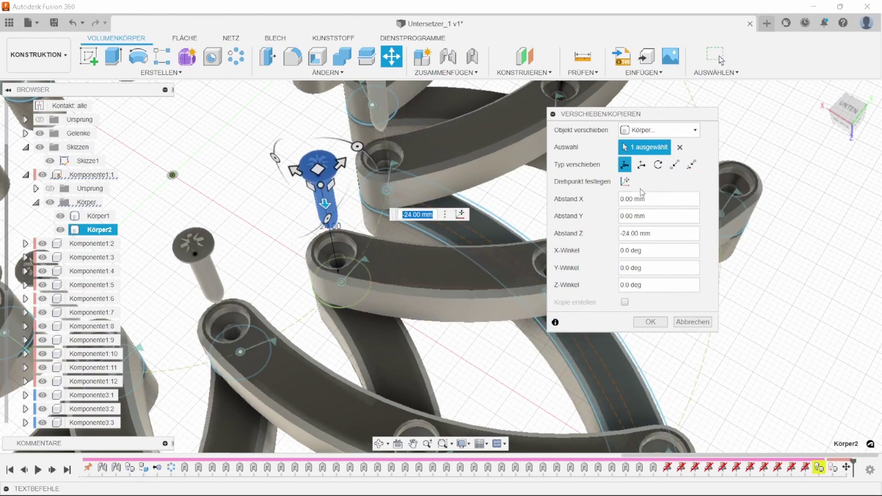
- Move Körper2 point to point from its head centre into the upper link's hole
left_click(673, 164)
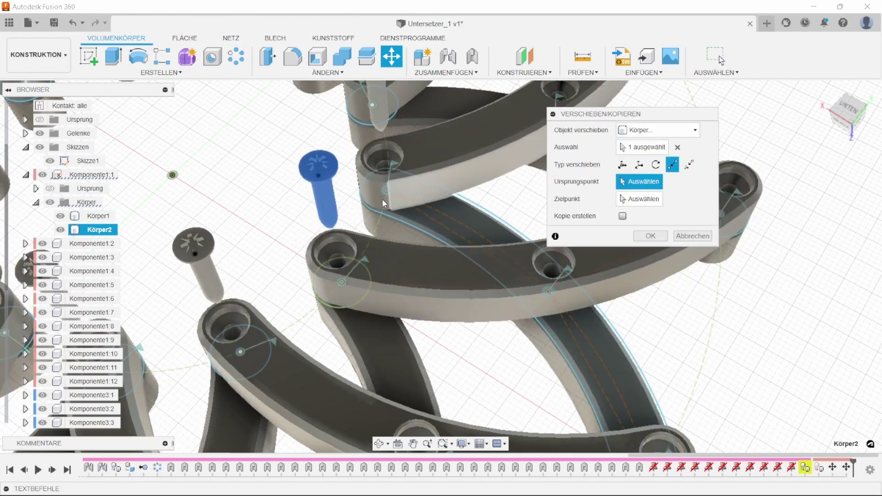
left_click(326, 179)
left_click(385, 164)
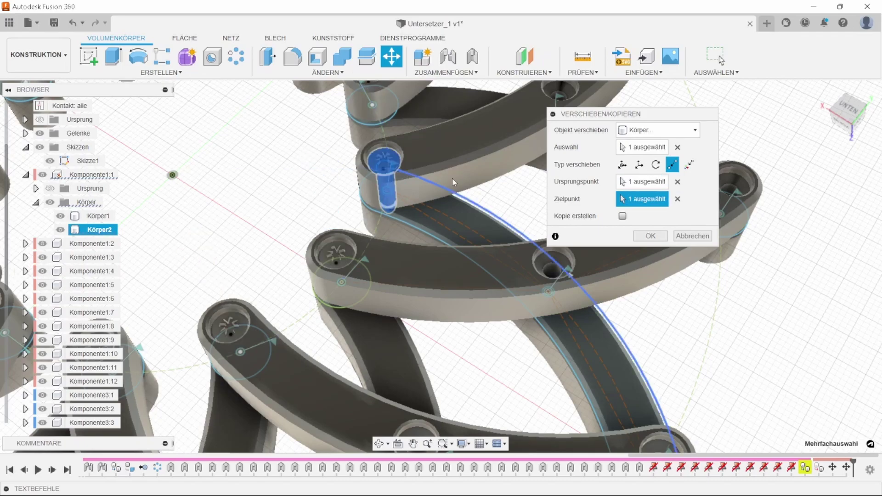
left_click(638, 236)
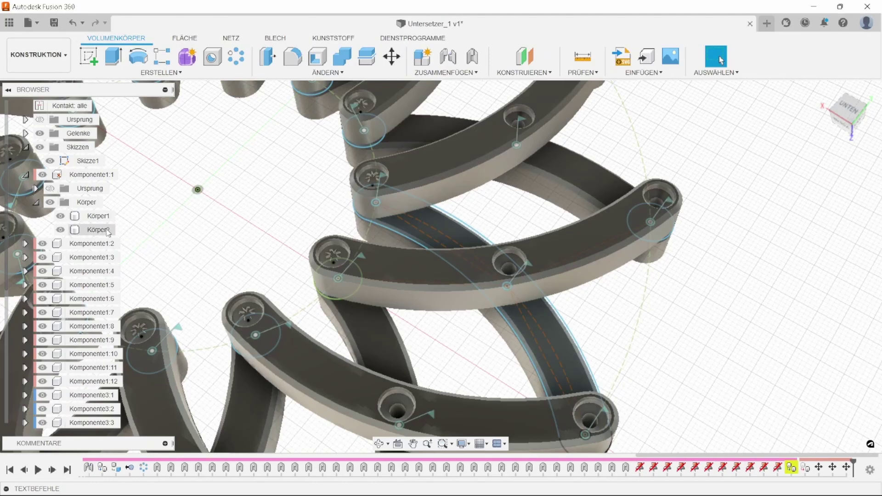
left_click(107, 231)
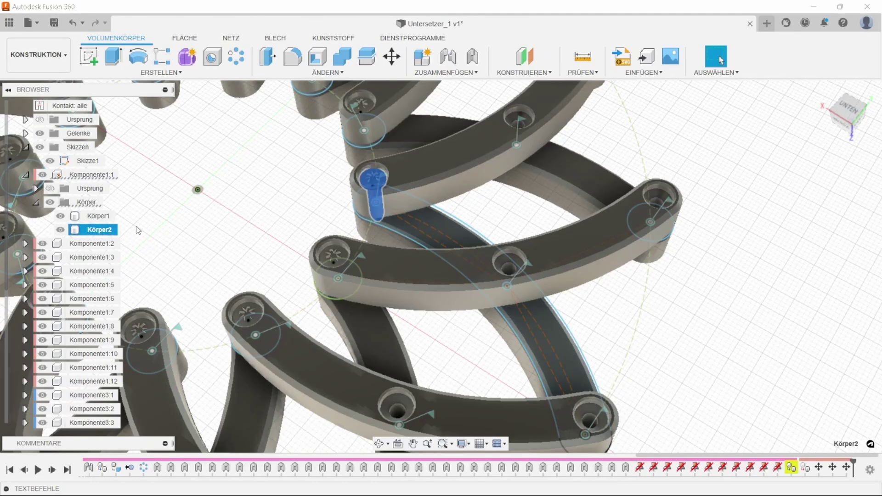
- Paste two screw copies into other link holes, then move Körper5 and Körper6 into Komponente1:1's Körper folder
key("ctrl+c")
key("ctrl+v")
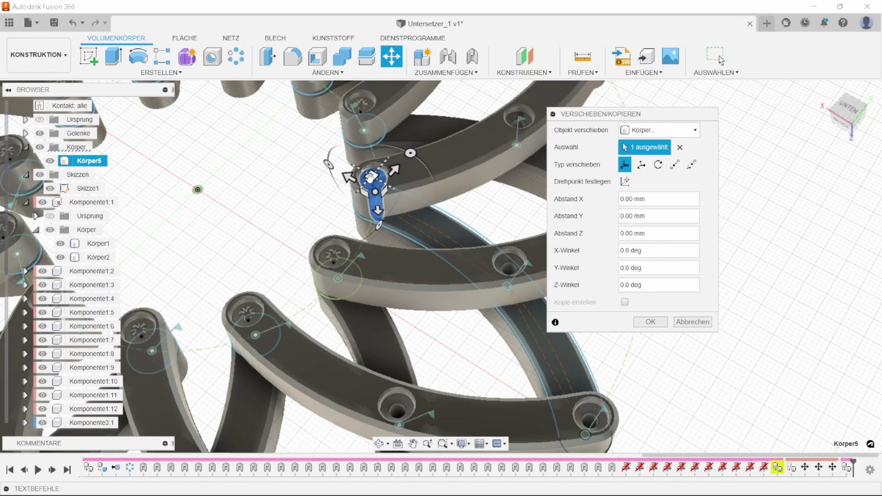
mouse_move(371, 176)
left_mouse_down()
mouse_move(492, 131)
mouse_move(490, 236)
left_mouse_up()
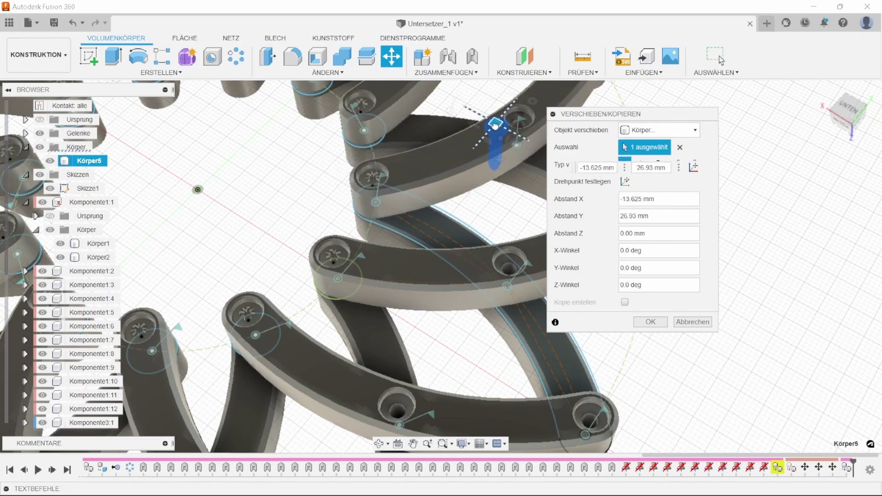
middle_click_drag(491, 237, 387, 152)
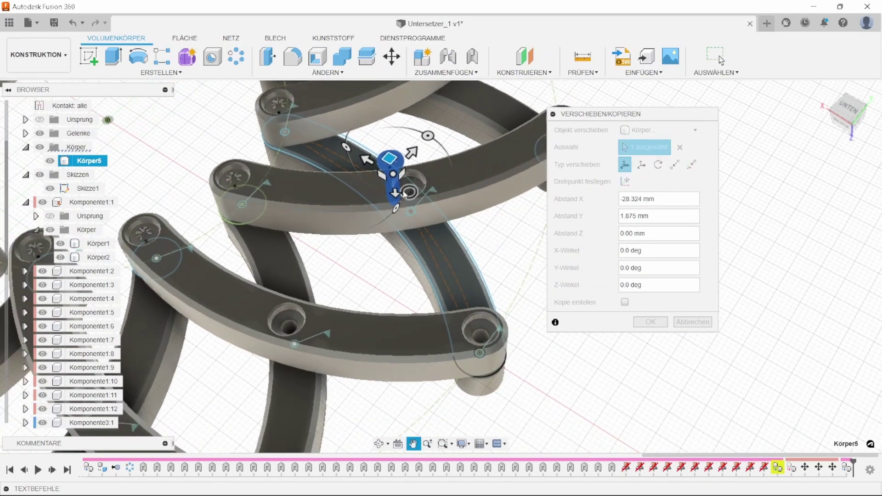
key("Return")
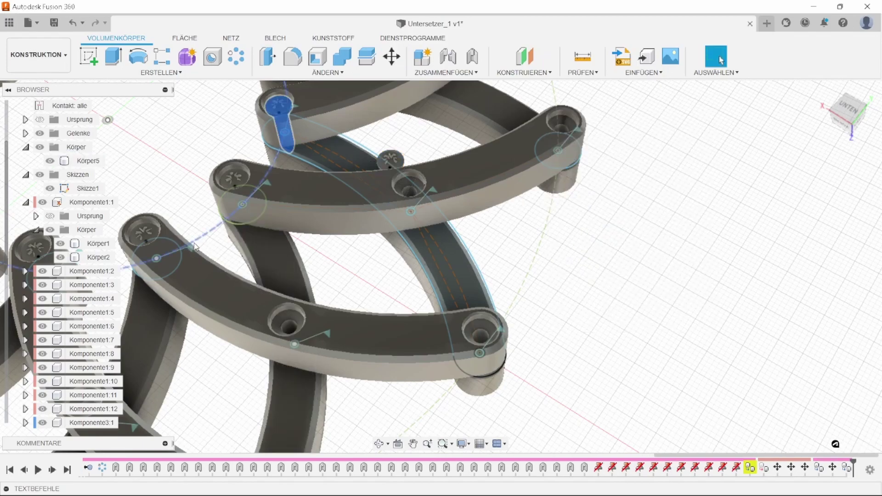
key("ctrl+v")
left_click_drag(289, 114, 640, 319)
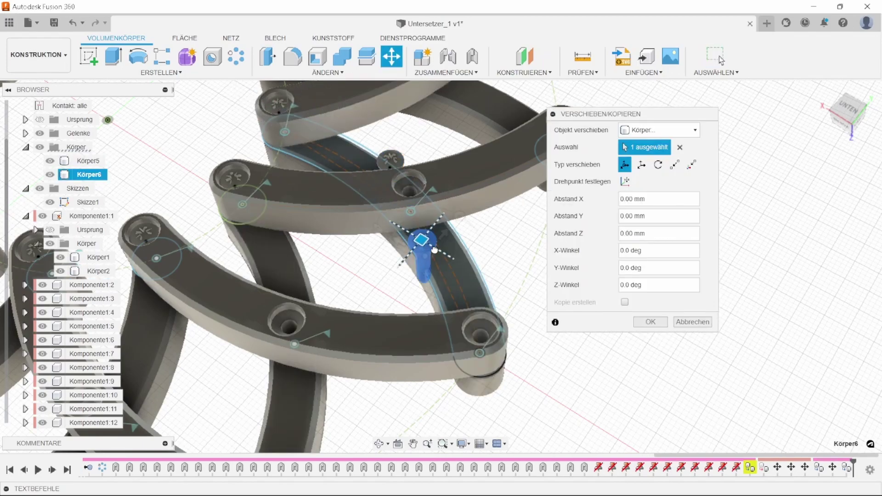
left_click(641, 320)
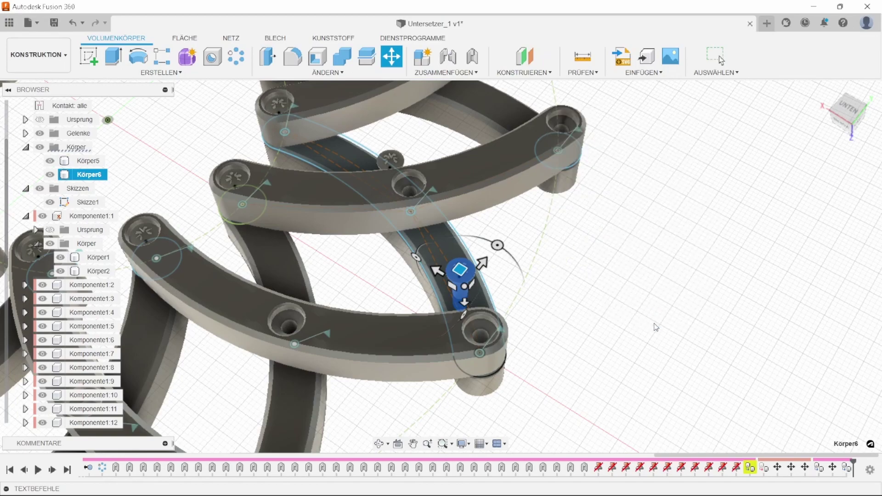
left_click(89, 161)
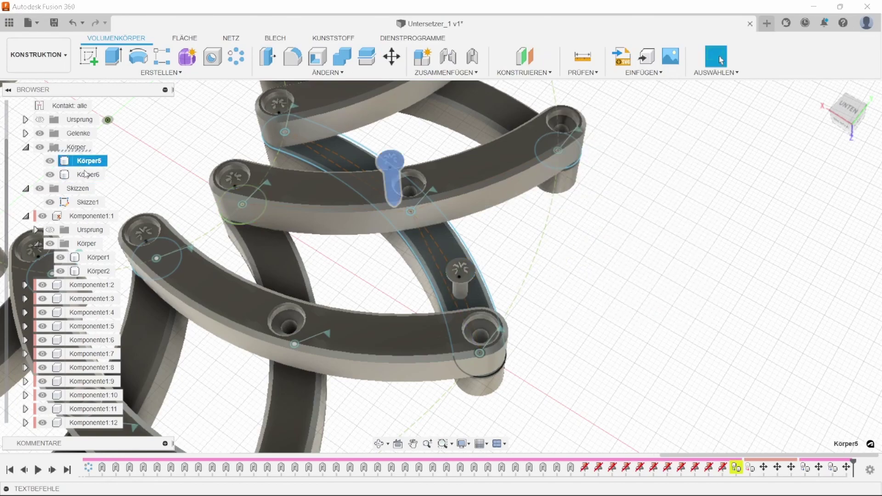
left_click_drag(90, 176, 87, 243)
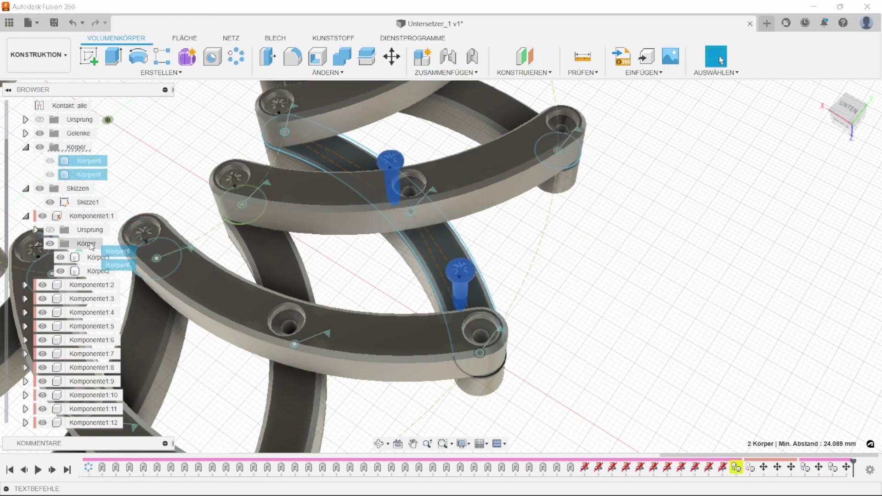
- Pick screw body Körper3 for Move/Copy and lift it along Z
left_click(392, 56)
left_click(392, 159)
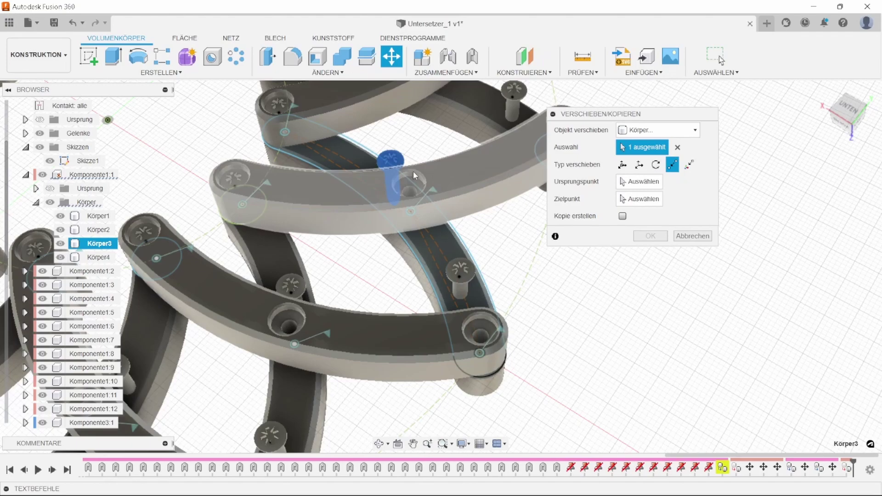
left_click(623, 165)
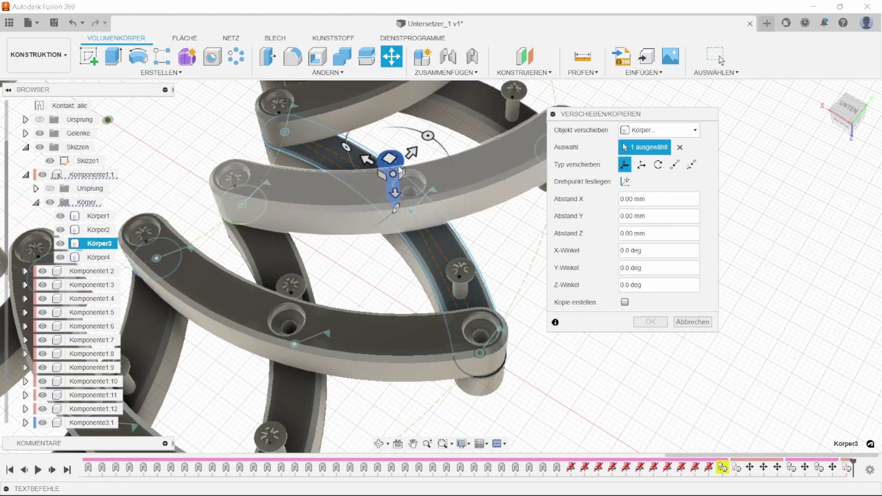
left_click_drag(393, 189, 389, 143)
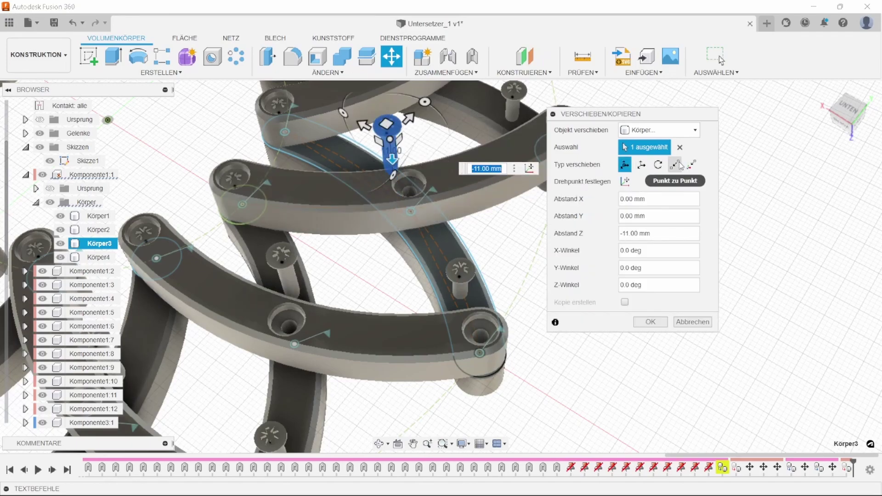
- Seat Körper3 point to point from its head centre into the middle link hole
left_click(672, 164)
scroll(414, 143, "up", 3)
scroll(383, 139, "up", 2)
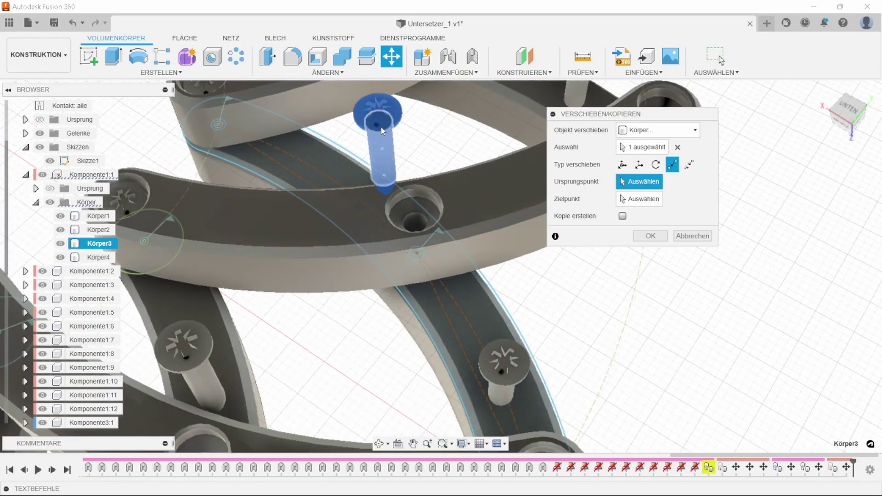
left_click(381, 129)
left_click(416, 224)
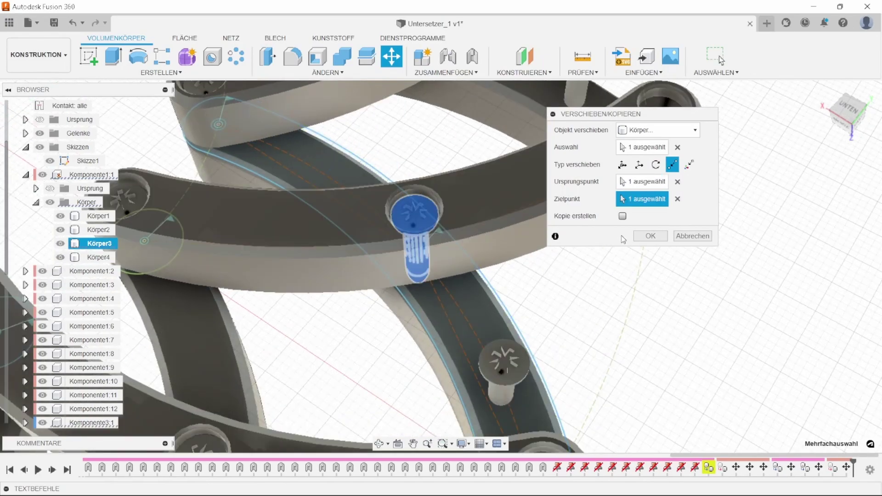
left_click(651, 236)
scroll(358, 169, "down", 2)
scroll(358, 169, "down", 2)
scroll(422, 231, "down", 2)
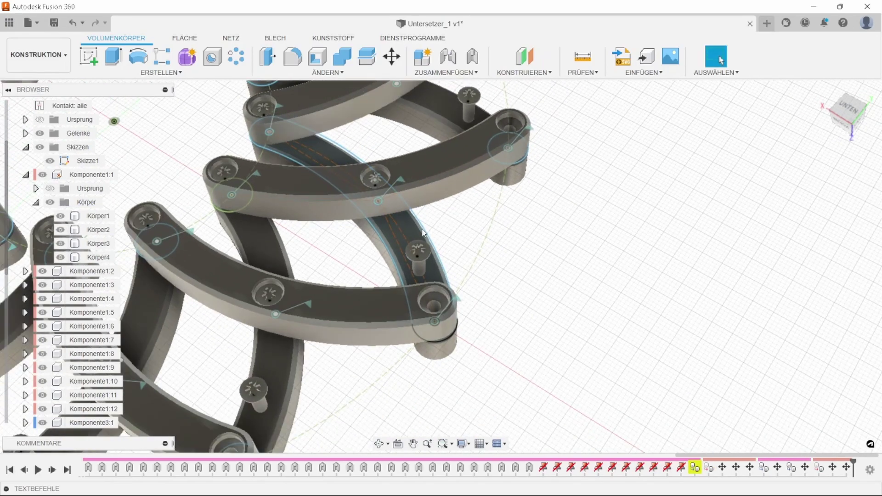
scroll(423, 232, "up", 2)
- Move screw Körper4 point to point, from its head centre to the arc link's end-hole centre
left_click(99, 258)
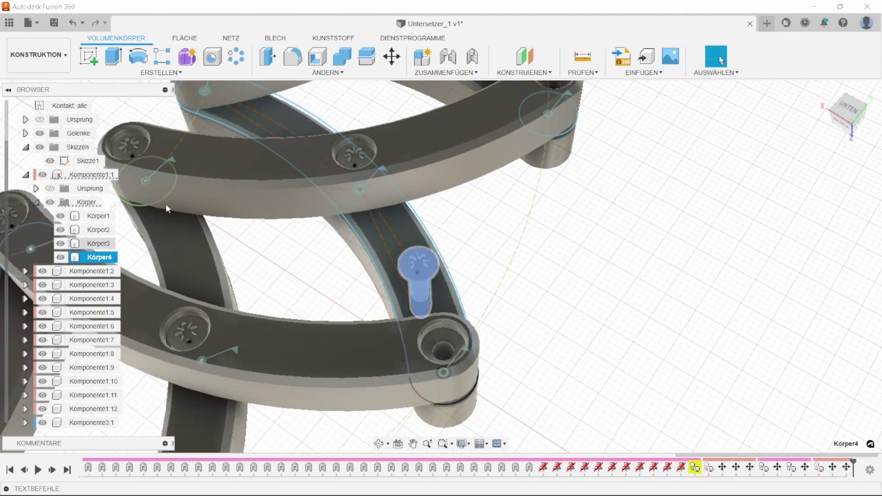
left_click(392, 56)
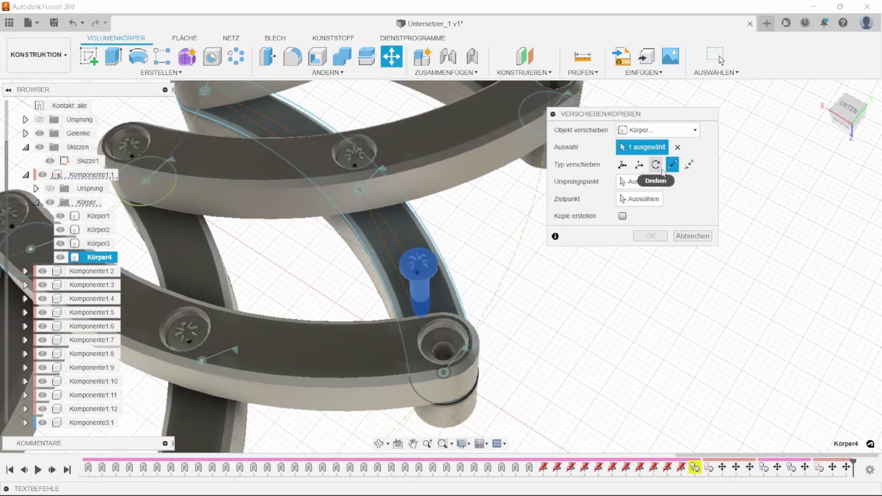
left_click(643, 181)
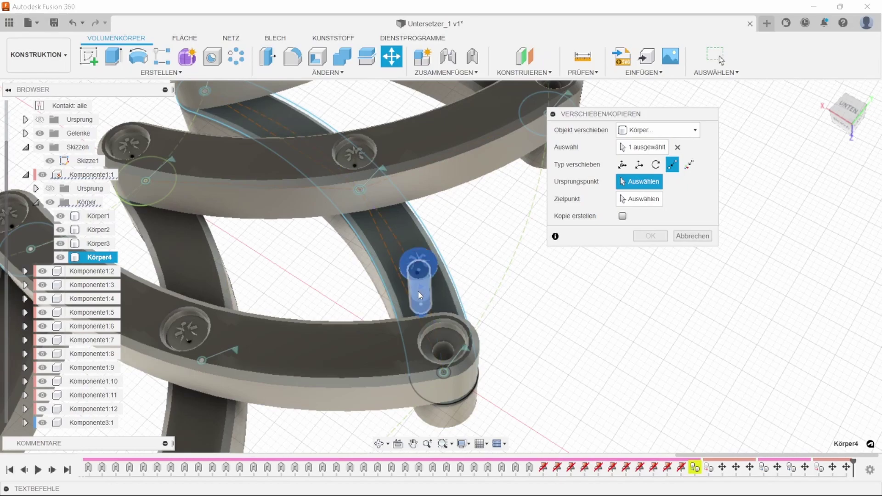
middle_click_drag(418, 291, 410, 277, "shift")
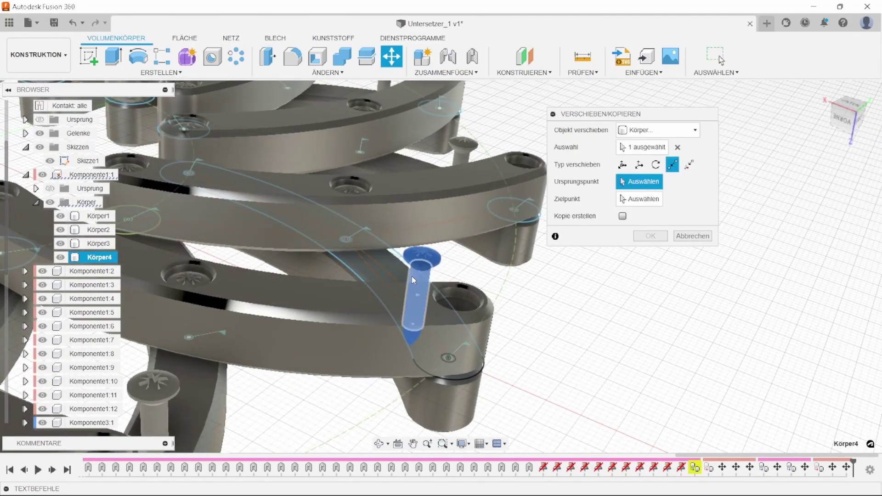
left_click(420, 267)
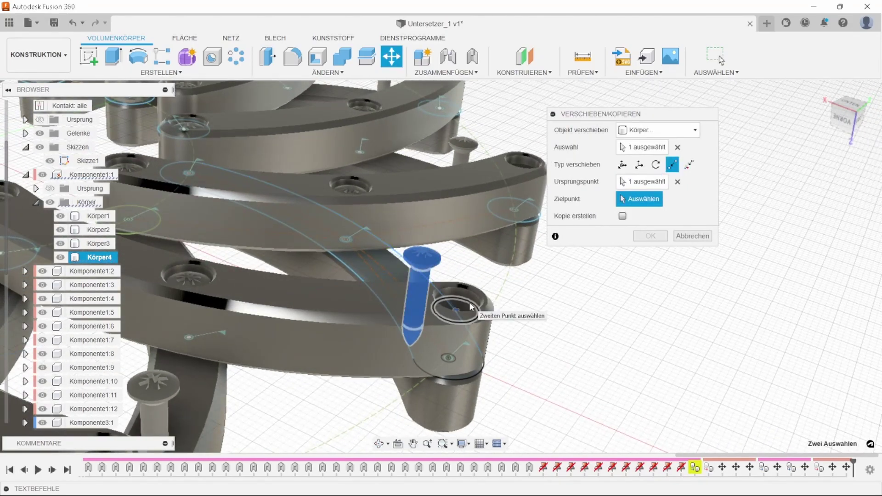
mouse_move(469, 303)
middle_mouse_down("shift")
mouse_move(459, 294)
mouse_move(458, 321)
middle_mouse_up("shift")
scroll(458, 322, "up", 2)
left_click(456, 319)
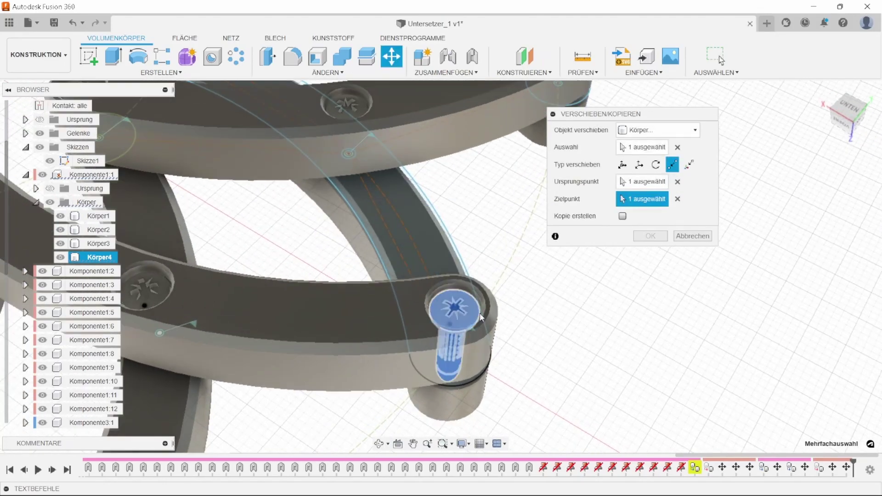
left_click(640, 235)
- From a near top view, drag an arc link so the joints rotate the ring open into a star
scroll(597, 253, "down", 8)
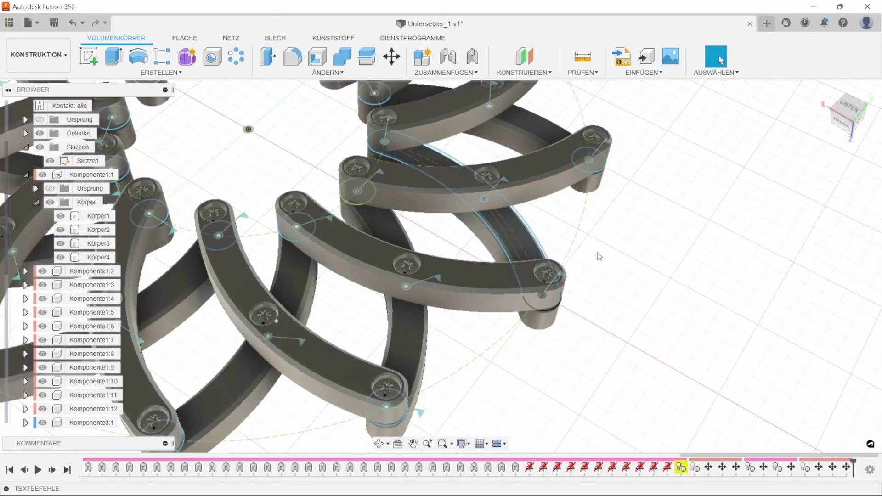
mouse_move(580, 261)
middle_mouse_down("shift")
mouse_move(504, 162)
mouse_move(525, 341)
mouse_move(554, 388)
mouse_move(559, 445)
mouse_move(556, 327)
mouse_move(583, 339)
middle_mouse_up("shift")
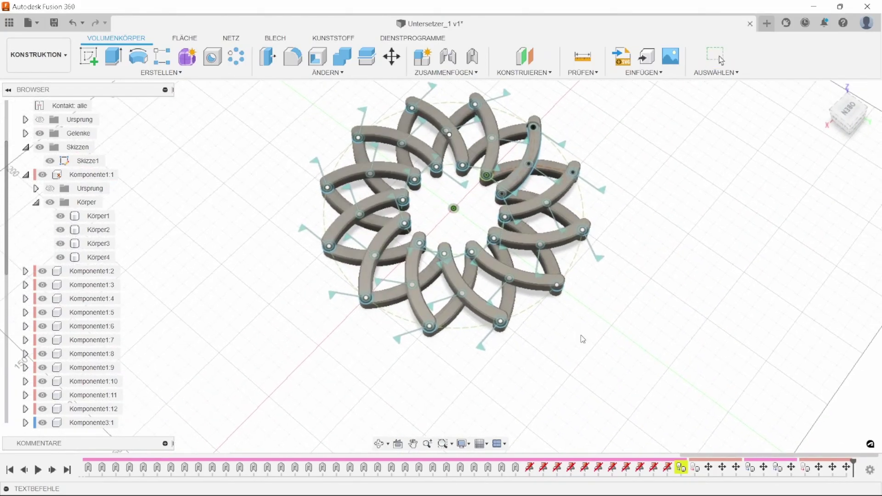
scroll(567, 319, "up", 2)
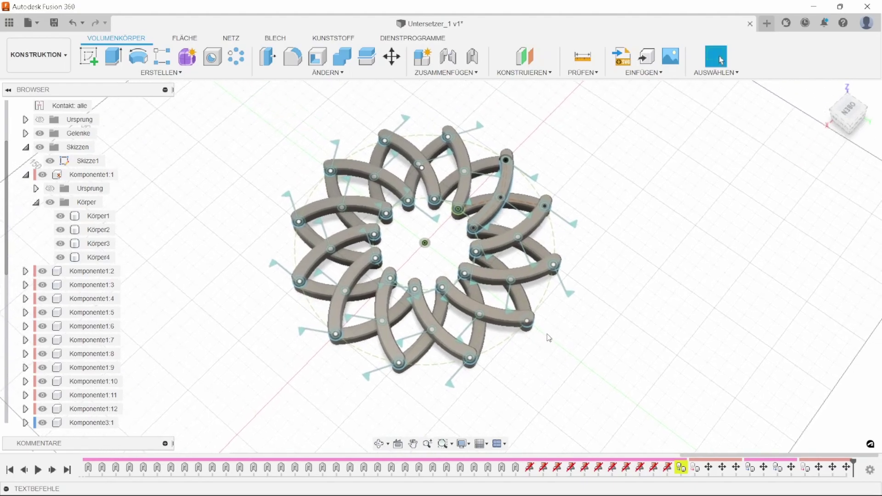
scroll(551, 308, "up", 2)
middle_click_drag(520, 289, 549, 320)
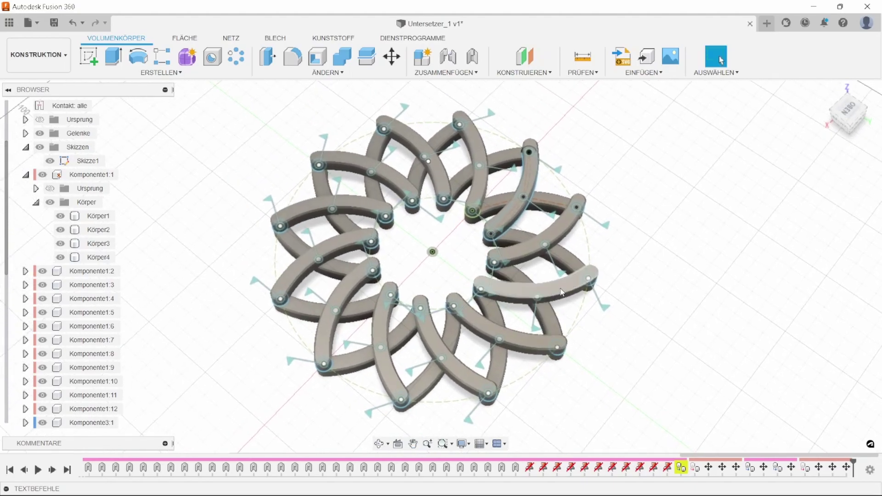
left_click_drag(567, 292, 577, 314)
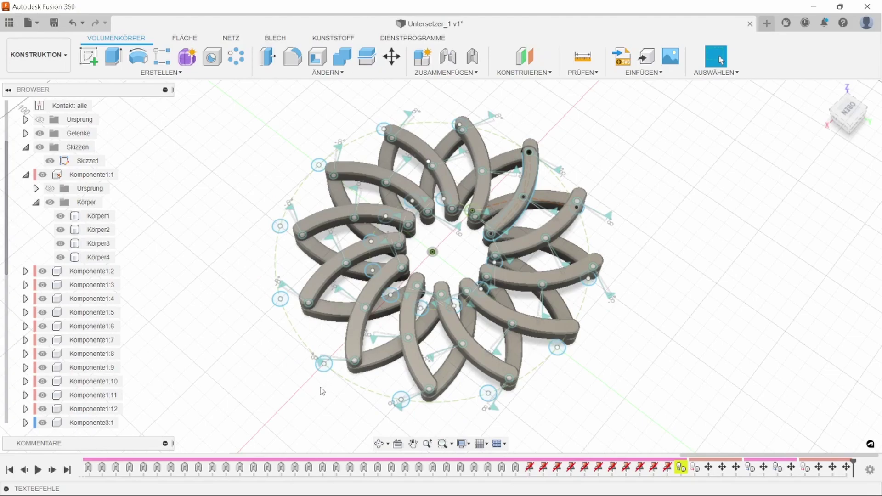
left_click_drag(338, 370, 346, 371)
middle_click_drag(355, 365, 295, 141, "shift")
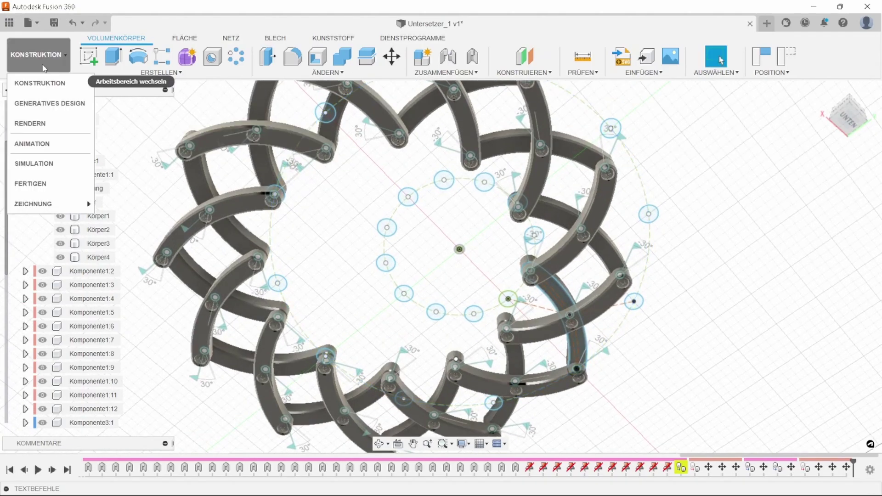
- Change the workspace from KONSTRUKTION to RENDERN
left_click(37, 54)
left_click(43, 125)
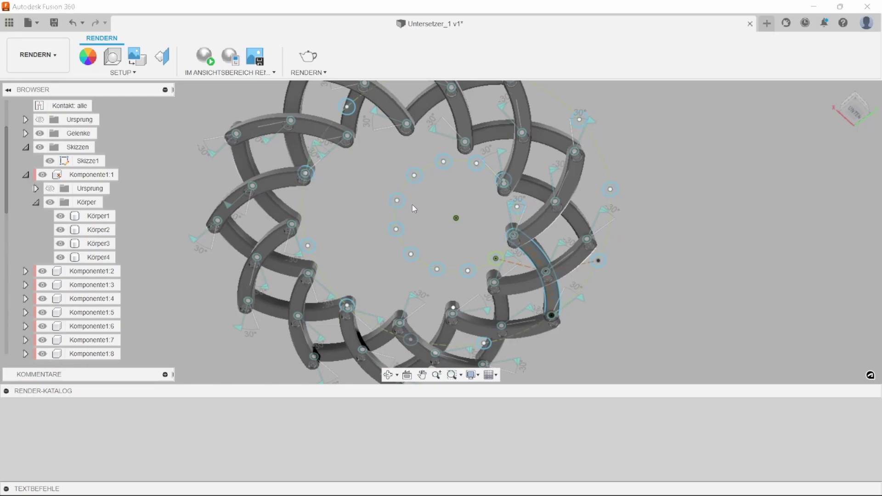
middle_click_drag(440, 199, 298, 167, "shift")
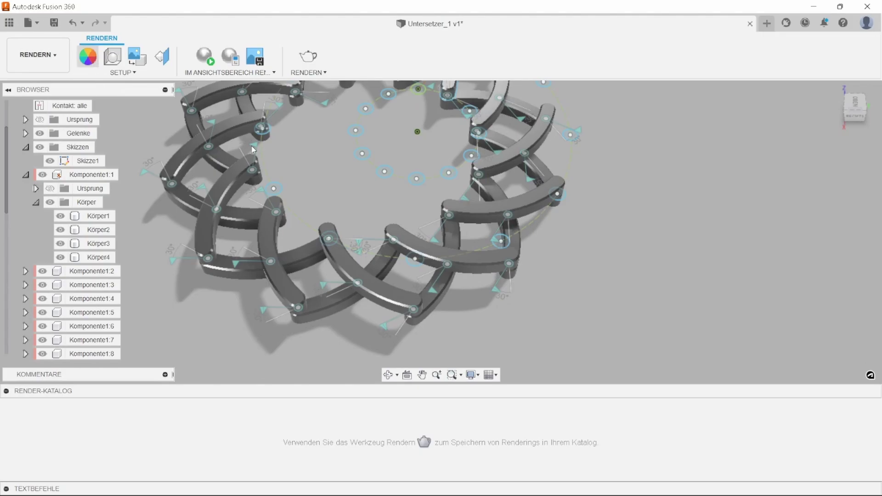
- Drag 3D Ash - Glossy from Wood (Solid) onto each arc link until no grey links remain
key("a")
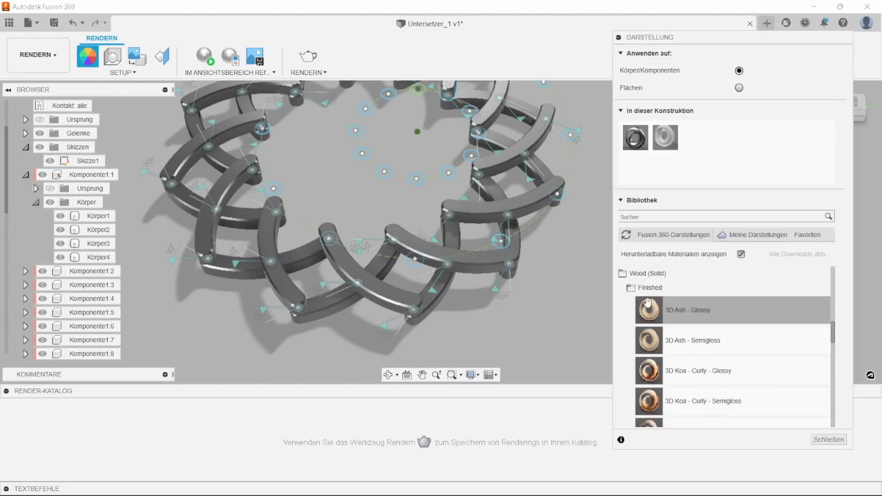
left_click_drag(654, 310, 492, 279)
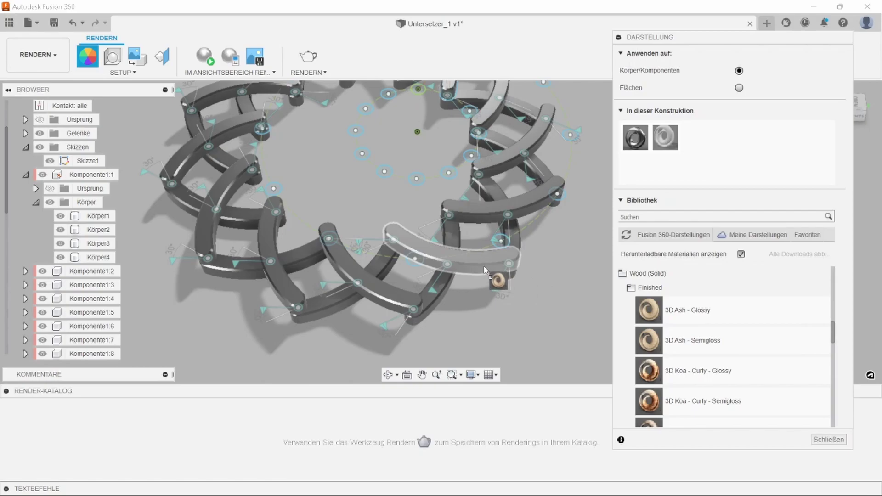
left_click_drag(645, 311, 441, 309)
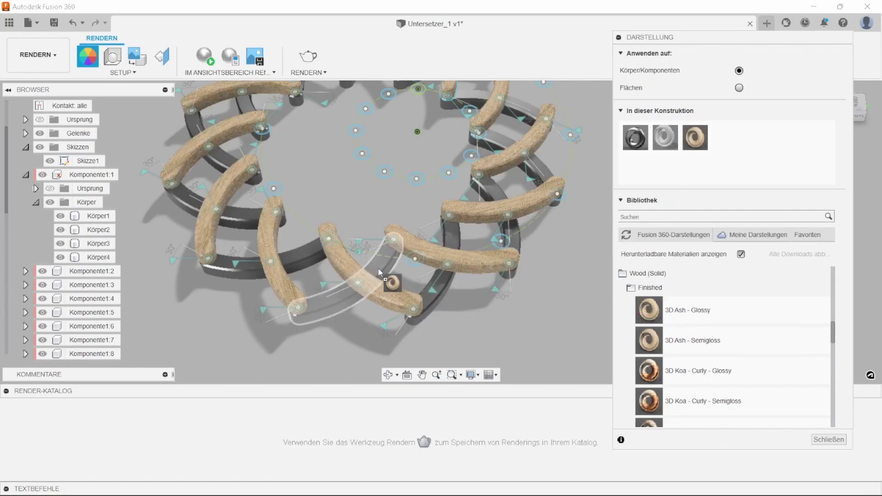
left_click_drag(435, 309, 388, 290)
mouse_move(455, 309)
middle_mouse_down("shift")
mouse_move(455, 187)
mouse_move(357, 236)
mouse_move(281, 309)
middle_mouse_up("shift")
scroll(294, 308, "up", 2)
scroll(297, 307, "up", 4)
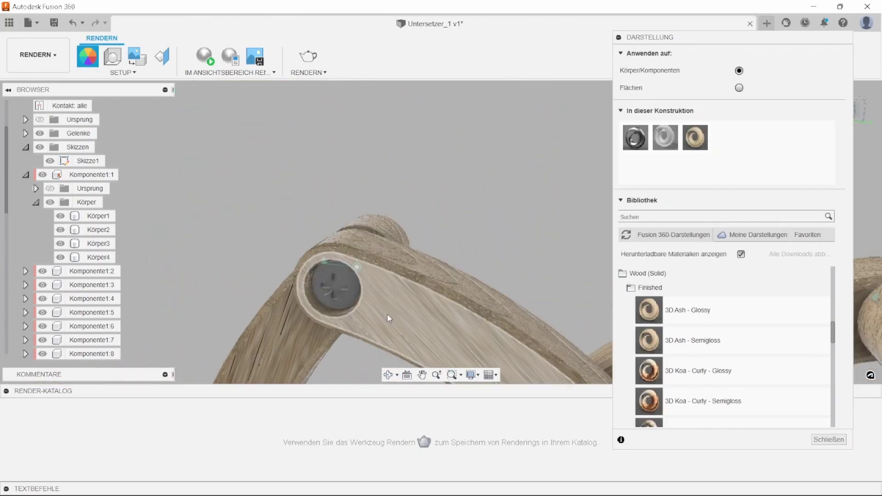
- Close and reopen the appearance library and scroll through its materials
left_click(814, 440)
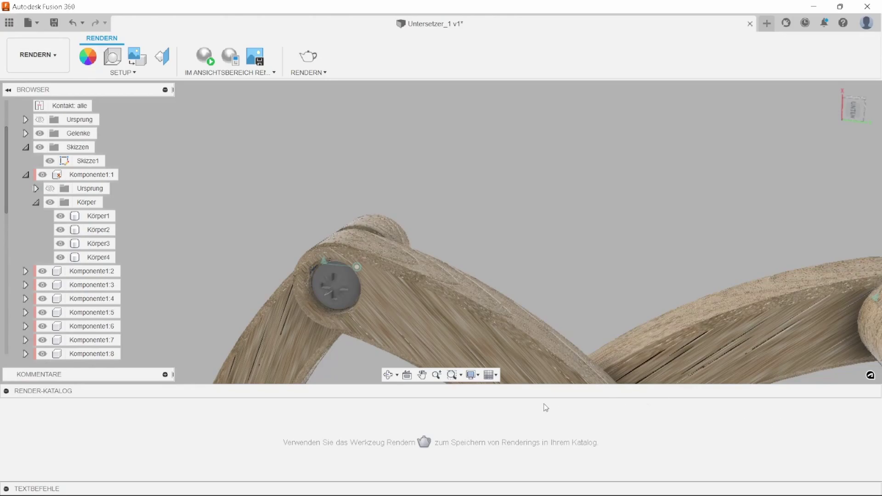
left_click(91, 56)
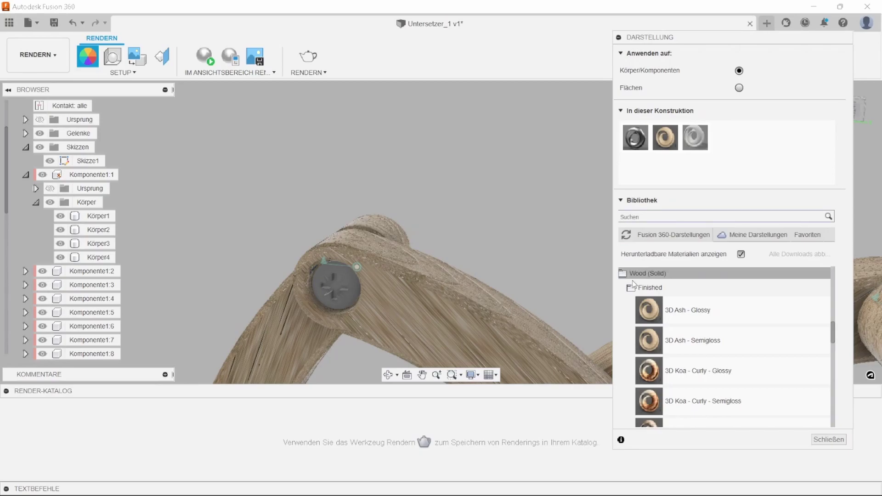
scroll(633, 282, "up", 3)
scroll(634, 281, "up", 2)
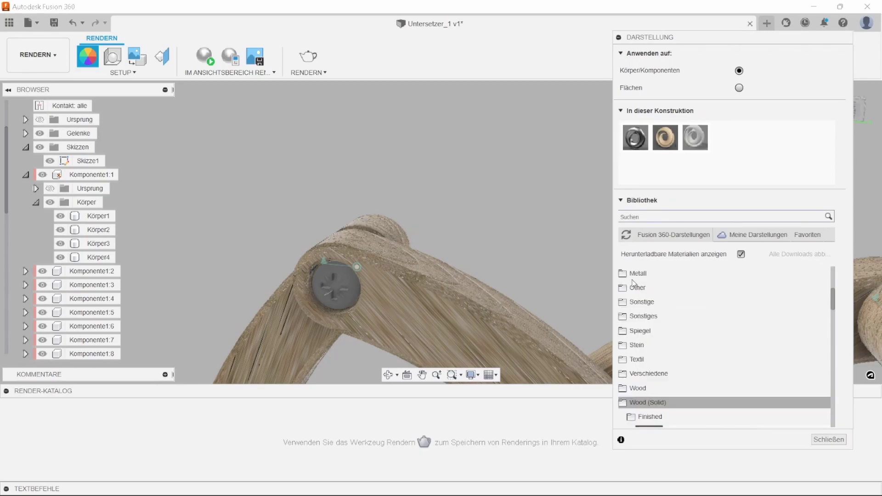
scroll(633, 281, "up", 1)
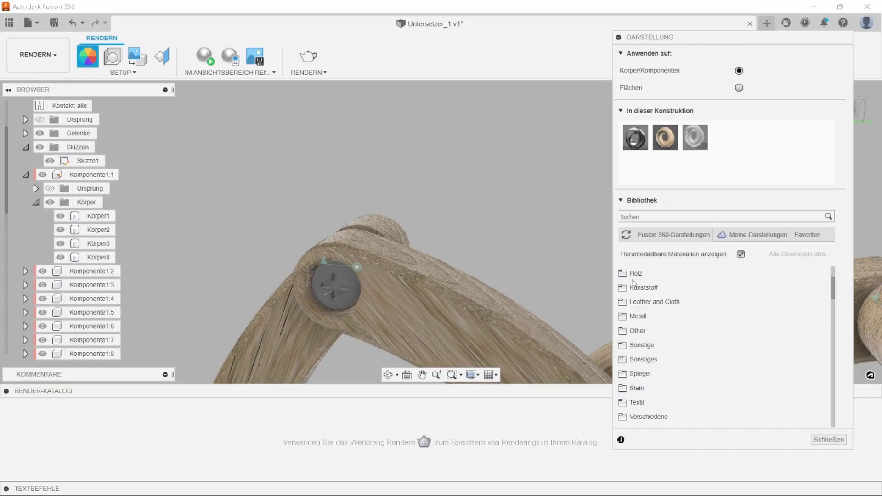
scroll(479, 172, "down", 3)
- Close the appearance library and tilt the ring toward a top-down view, selecting one arch piece
left_click(829, 439)
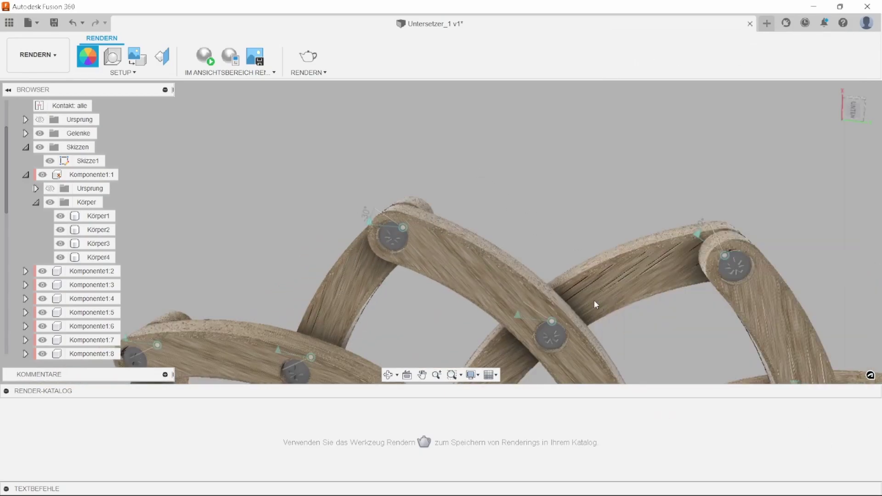
scroll(548, 230, "down", 3)
middle_click_drag(532, 210, 542, 319, "shift")
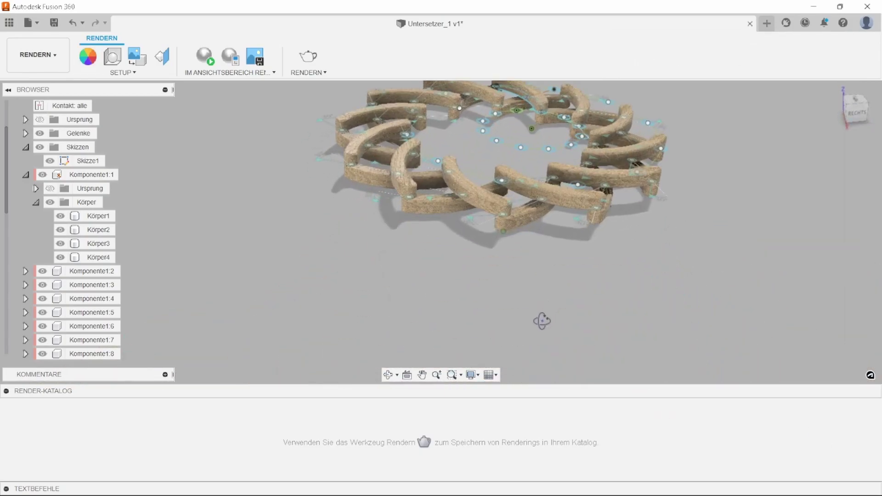
middle_click_drag(524, 198, 550, 303, "shift")
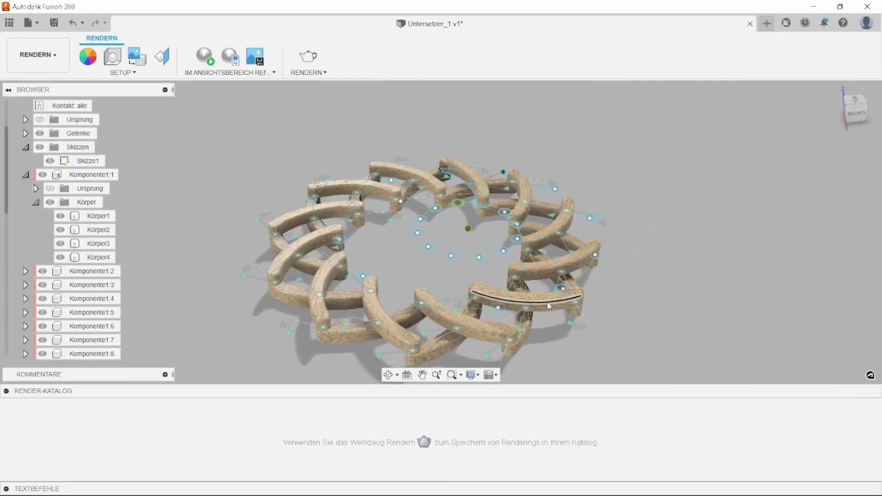
left_click(495, 298)
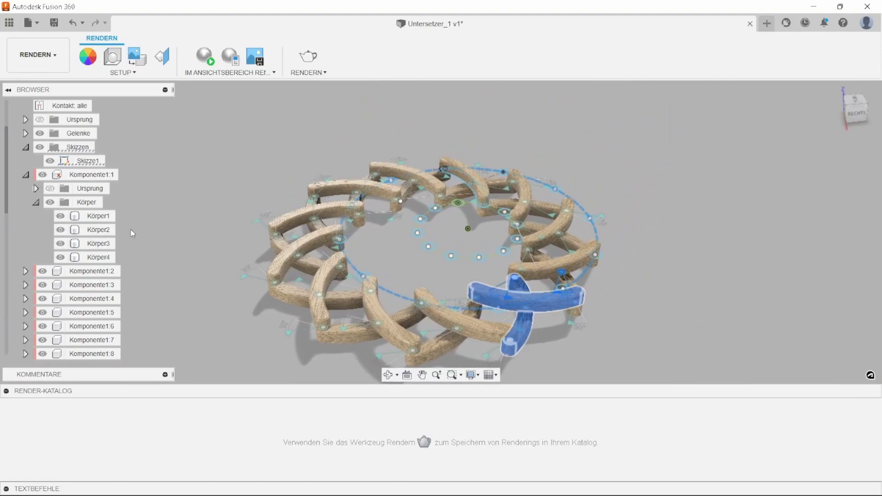
- Collapse Körper and Komponente1:1 in the browser, then hide Skizzen and Gelenke
left_click(36, 202)
left_click(27, 175)
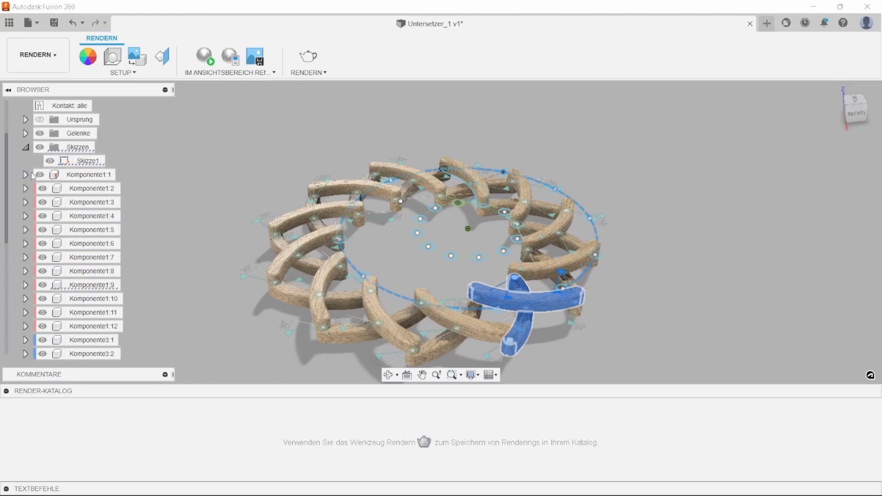
left_click(39, 148)
middle_click_drag(368, 215, 390, 237, "shift")
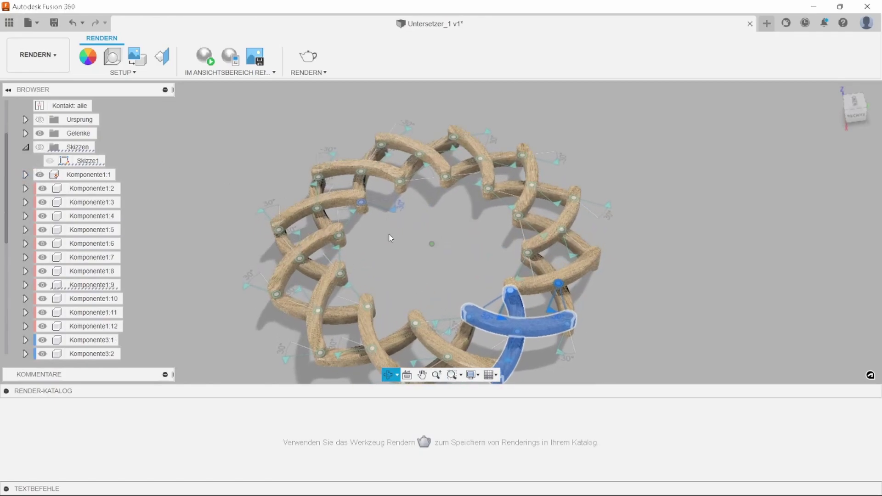
left_click(41, 134)
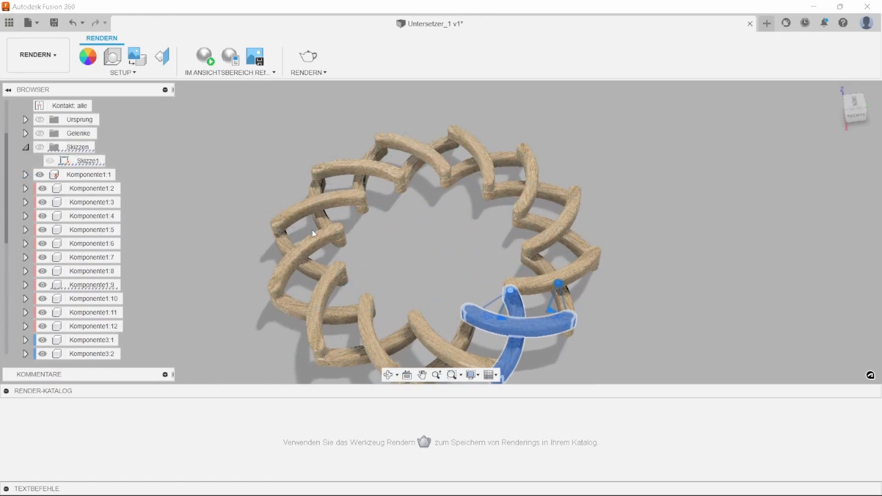
middle_click_drag(590, 265, 702, 242, "shift")
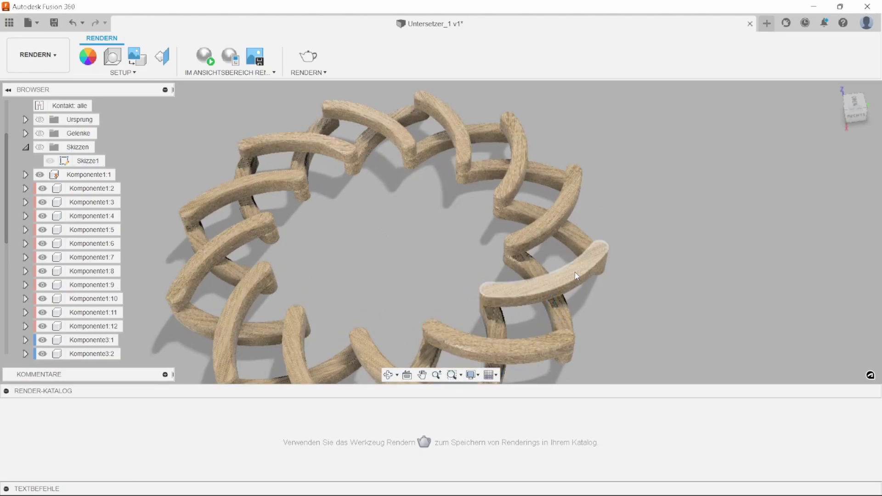
- Orbit around the finished wooden ring to inspect it from several angles
middle_click_drag(472, 221, 462, 222, "shift")
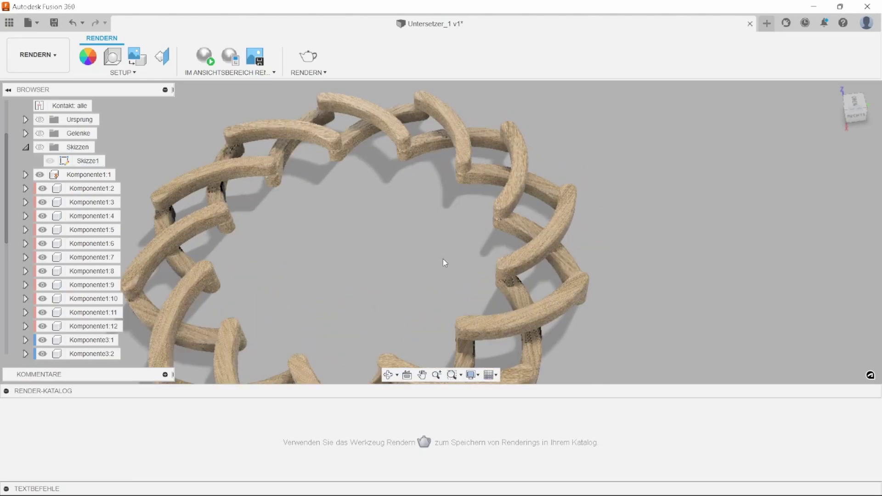
mouse_move(443, 259)
middle_mouse_down("shift")
mouse_move(505, 326)
mouse_move(530, 316)
mouse_move(209, 232)
middle_mouse_up("shift")
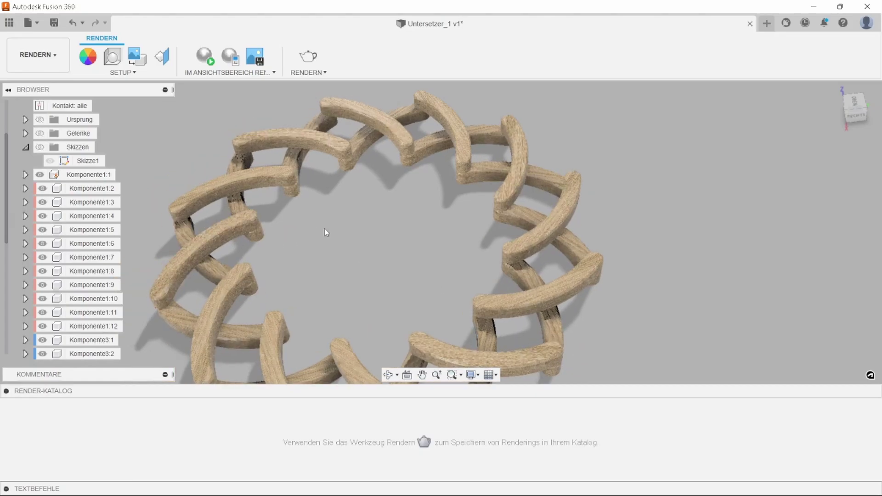
middle_click_drag(324, 228, 551, 242, "shift")
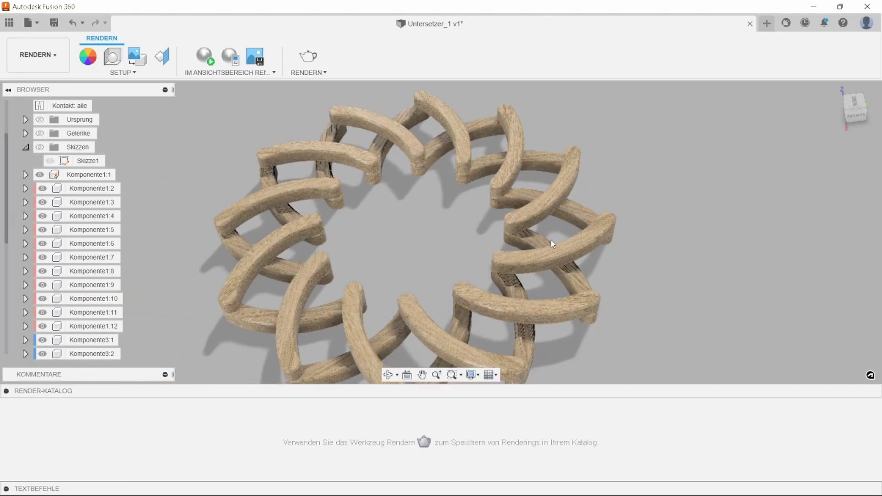
middle_click_drag(657, 211, 811, 150, "shift")
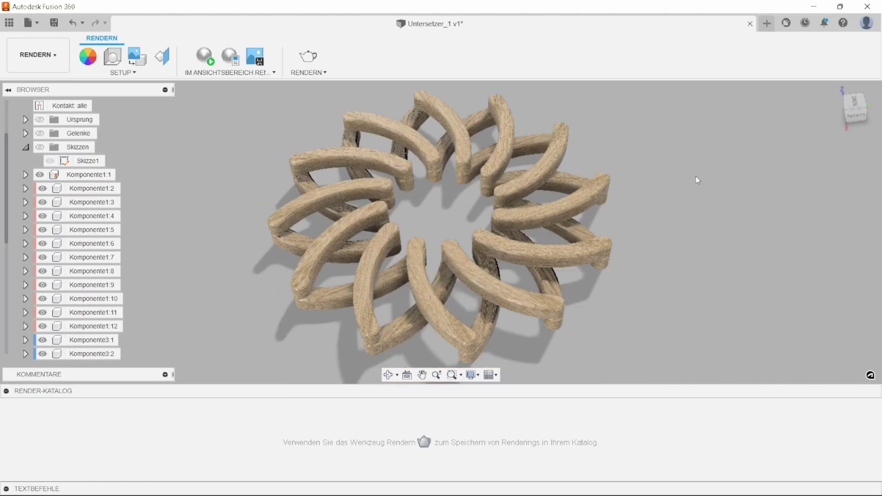
middle_click_drag(697, 181, 381, 227, "shift")
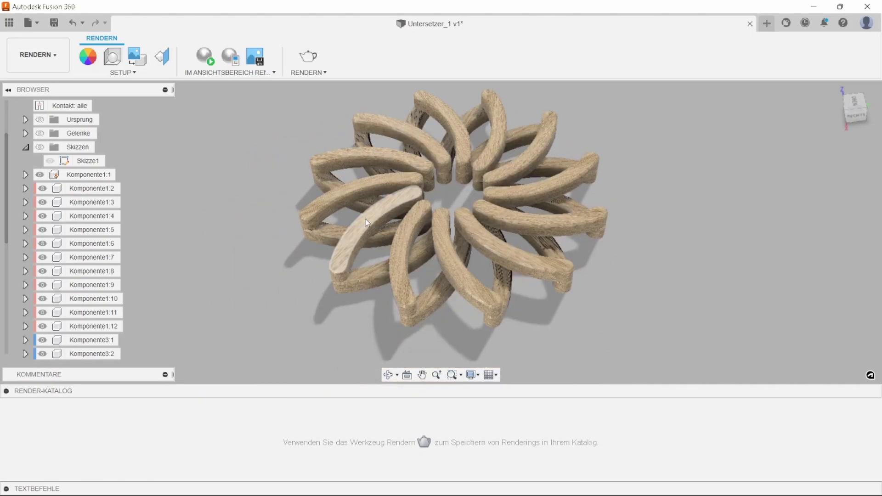
mouse_move(455, 198)
middle_mouse_down("shift")
mouse_move(460, 204)
mouse_move(418, 257)
middle_mouse_up("shift")
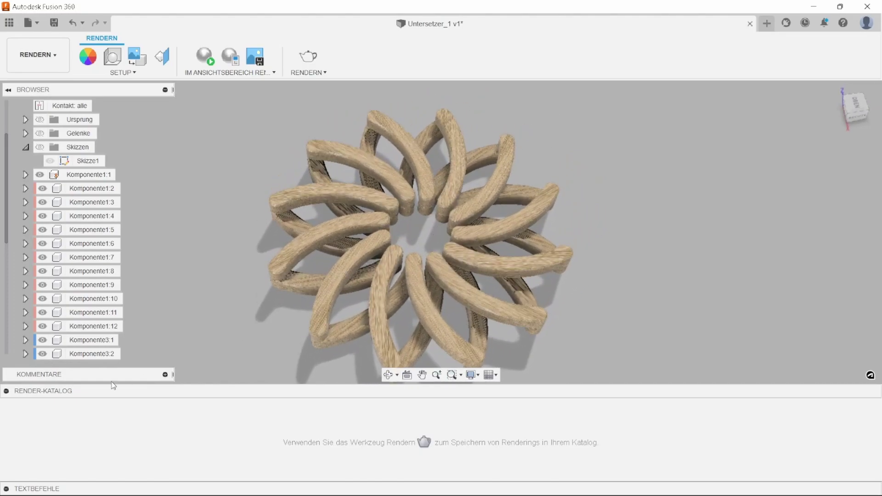
- Save Untersetzer_1 as version v2 with the default description, then collapse the Render-Katalog panel
left_click(53, 22)
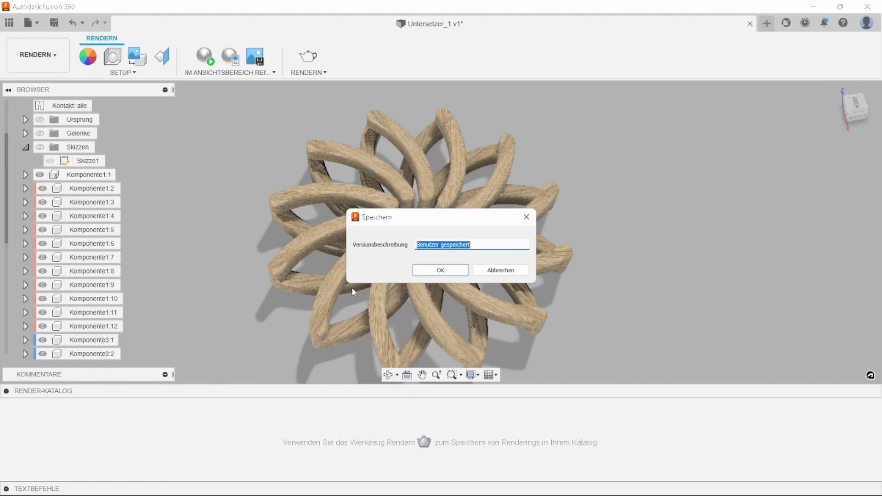
left_click(431, 276)
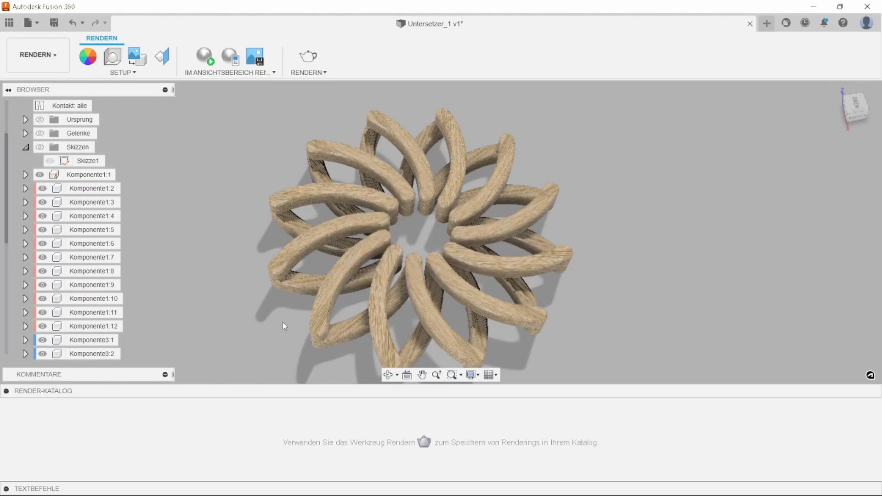
left_click(6, 391)
mouse_move(448, 345)
middle_mouse_down("shift")
mouse_move(461, 342)
mouse_move(457, 324)
mouse_move(475, 303)
middle_mouse_up("shift")
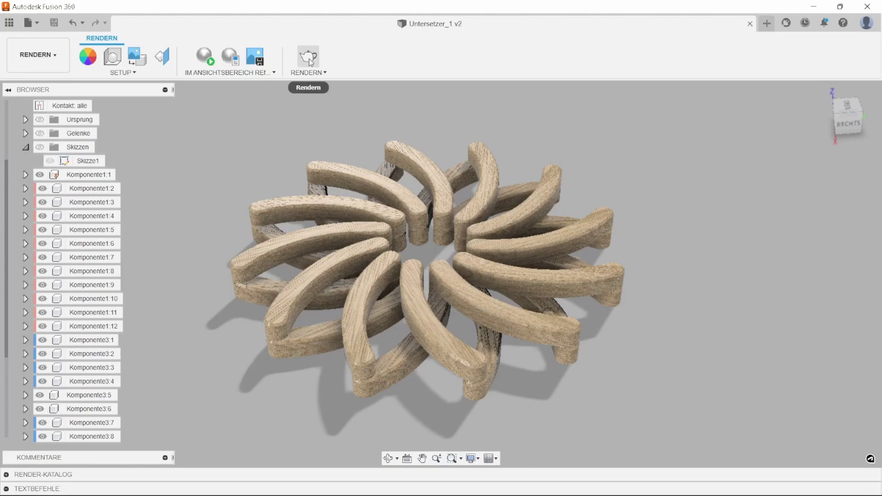
scroll(445, 212, "up", 2)
scroll(446, 212, "up", 2)
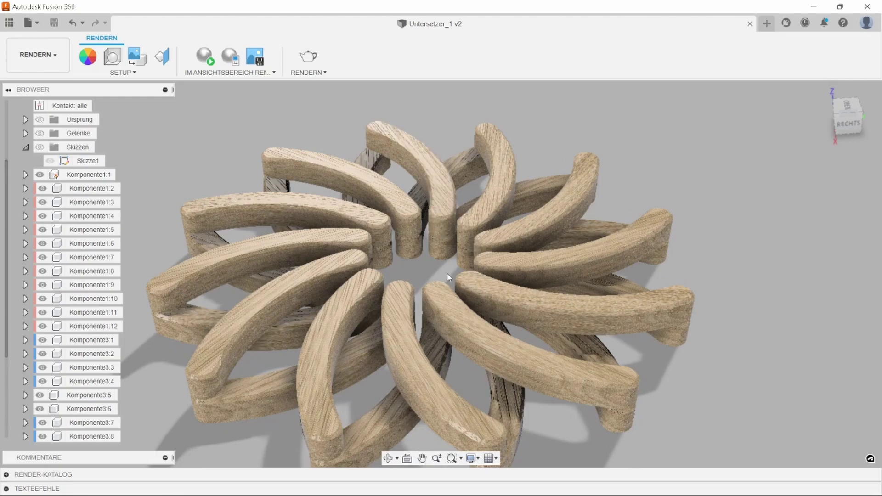
middle_click_drag(449, 275, 471, 240)
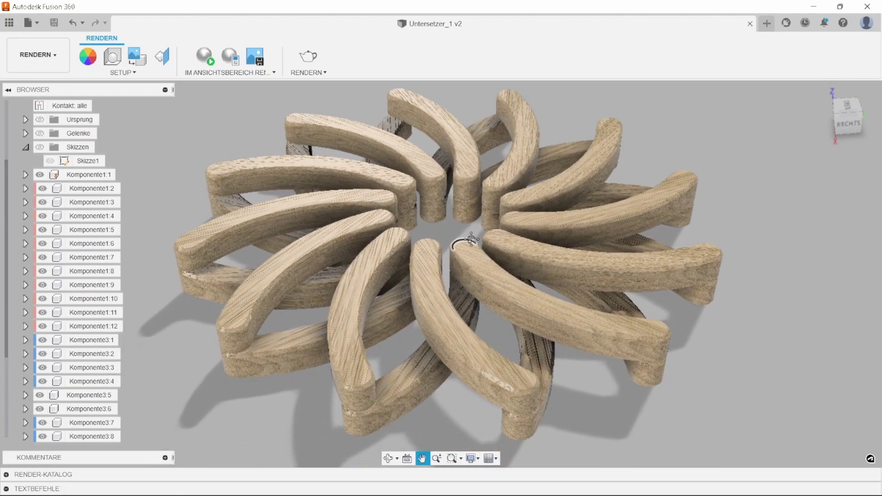
left_click_drag(471, 239, 471, 242)
key("Escape")
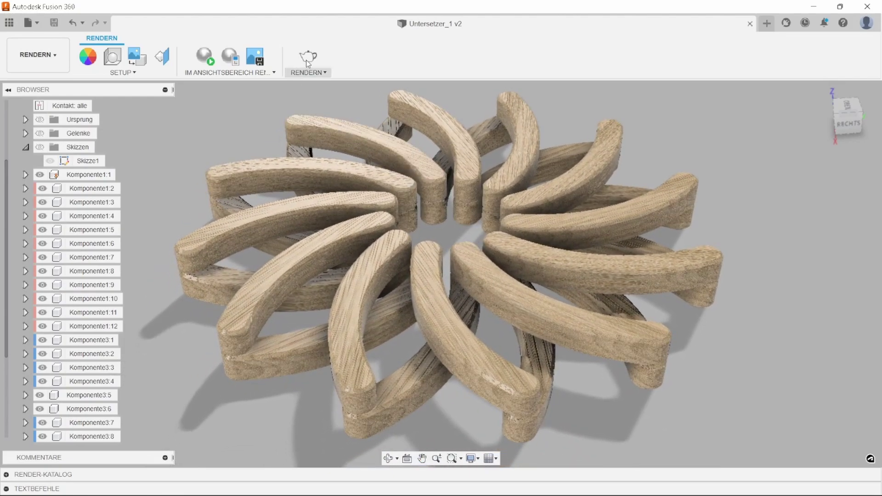
- Render the coaster at 1920x1080 with Lokaler Renderer, then expand the Render-Katalog again
left_click(307, 57)
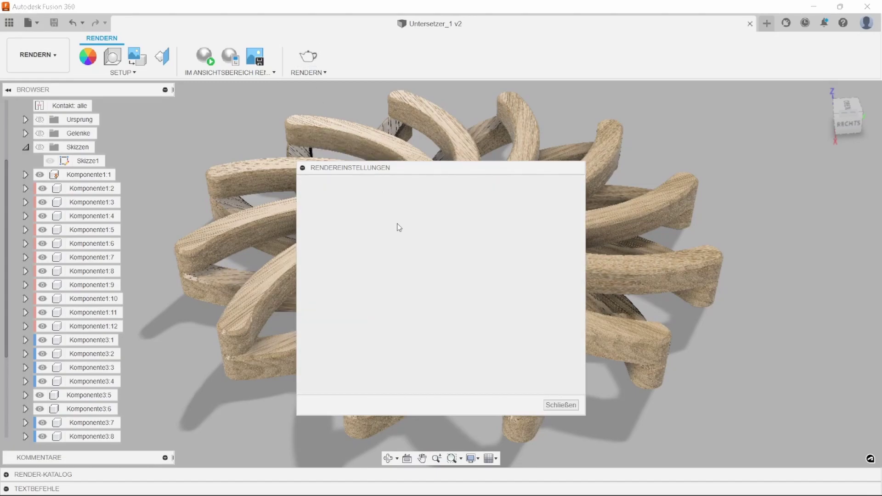
left_click(478, 210)
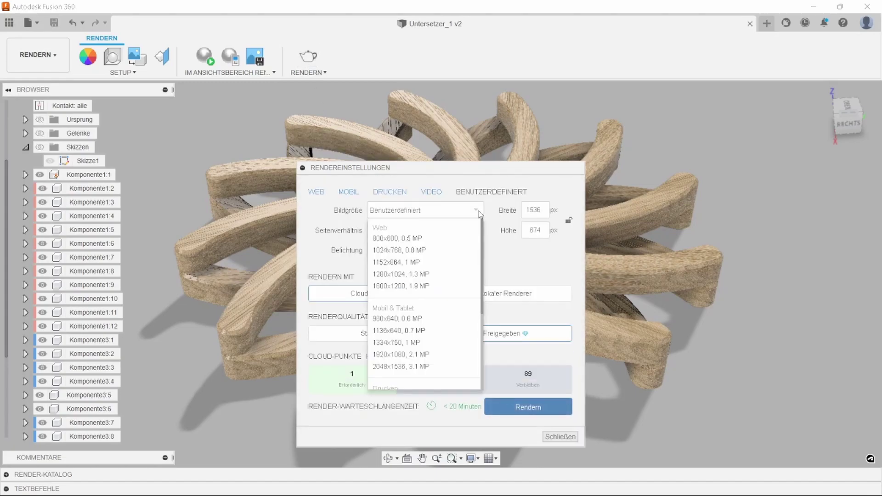
left_click(413, 354)
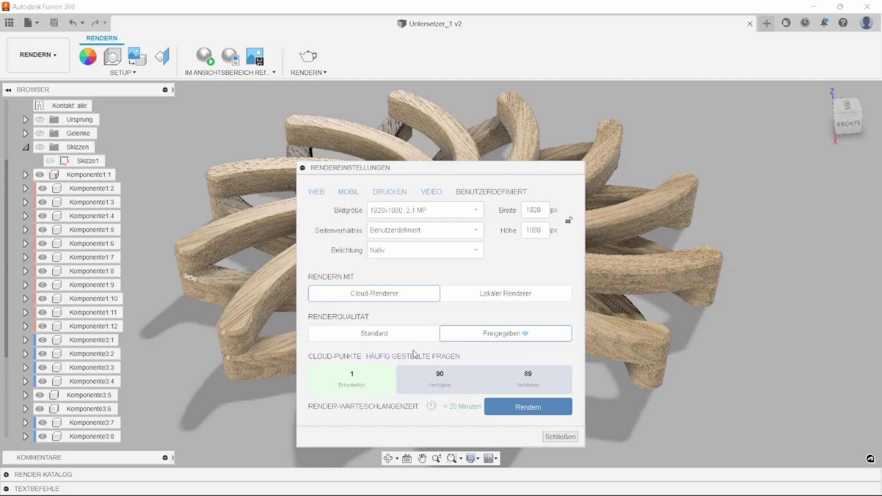
left_click(534, 294)
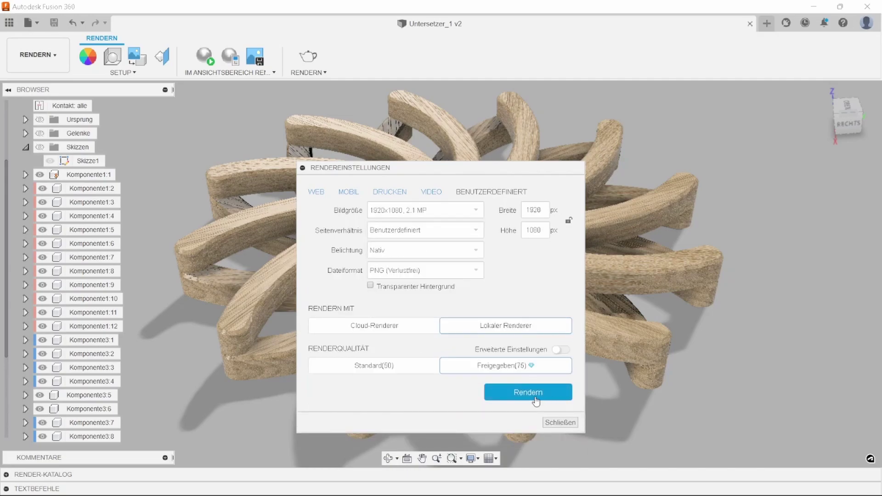
left_click(532, 399)
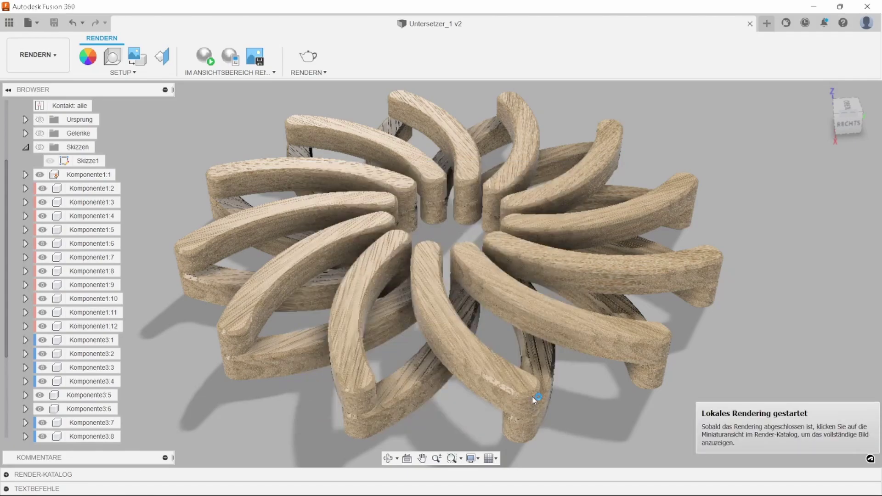
left_click(6, 475)
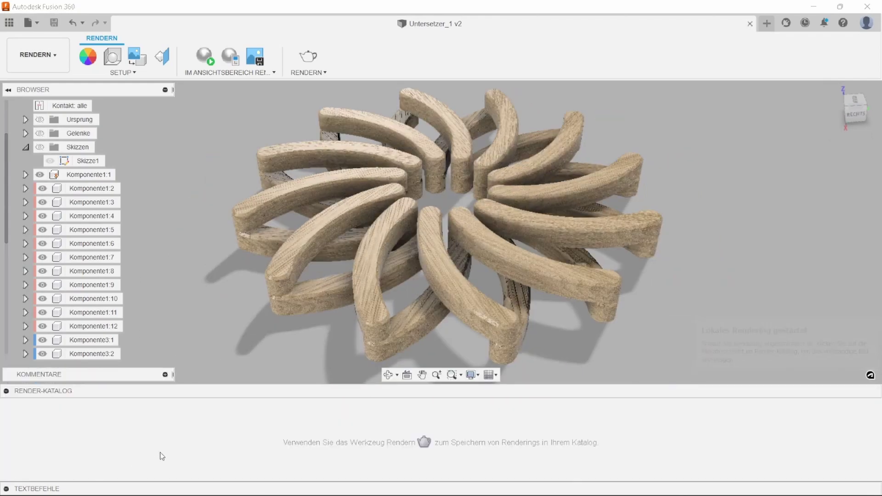